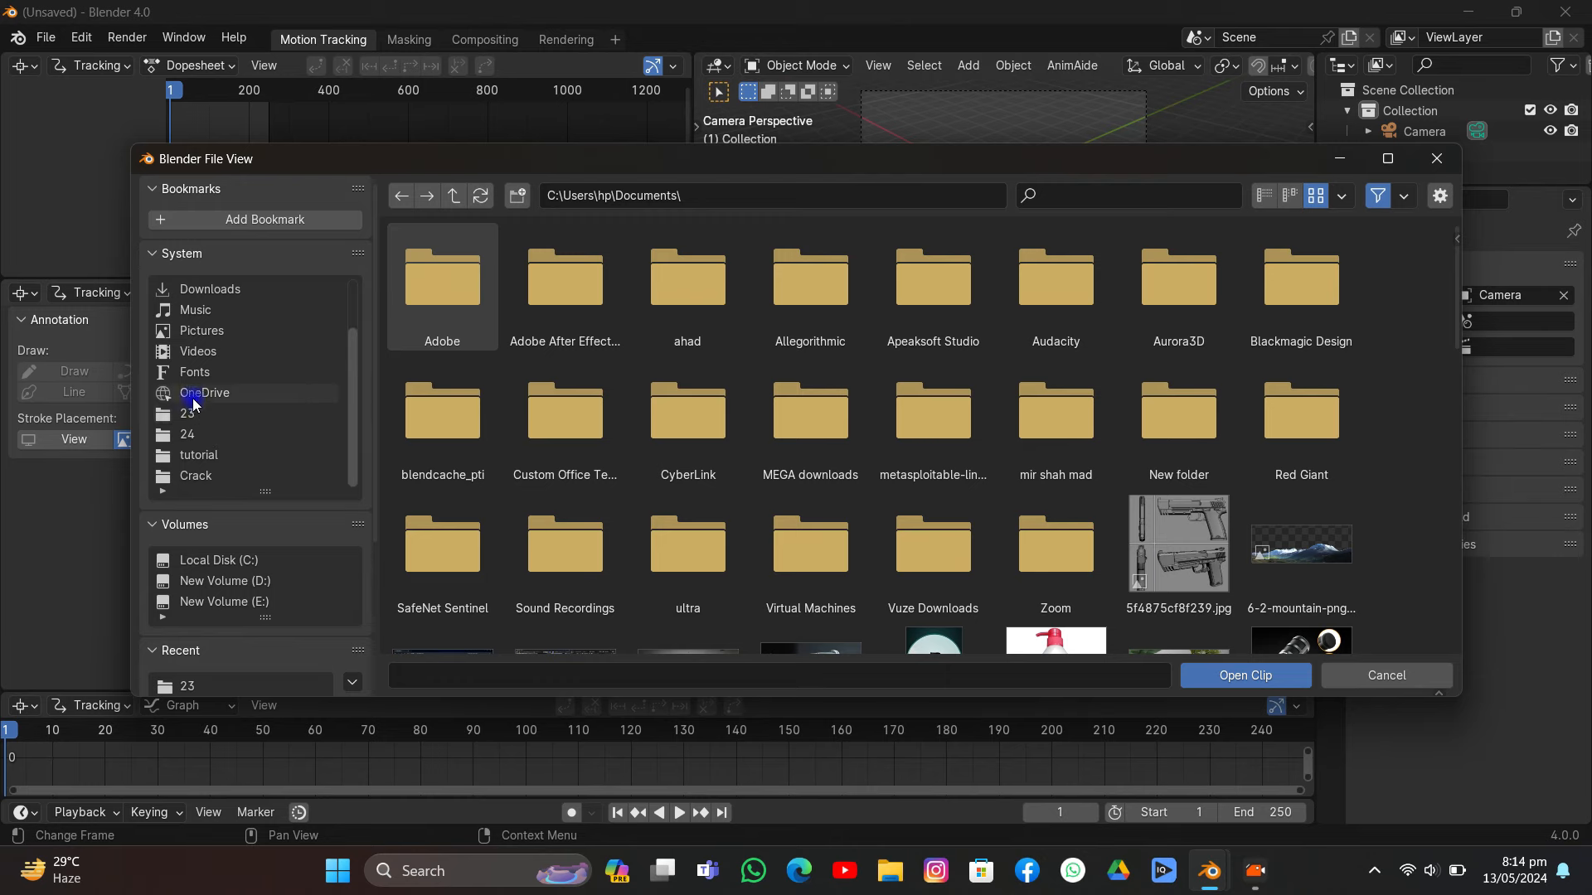
- Open the video clip 0513 (2).mp4 from the folder 23
click(195, 413)
double_click(580, 278)
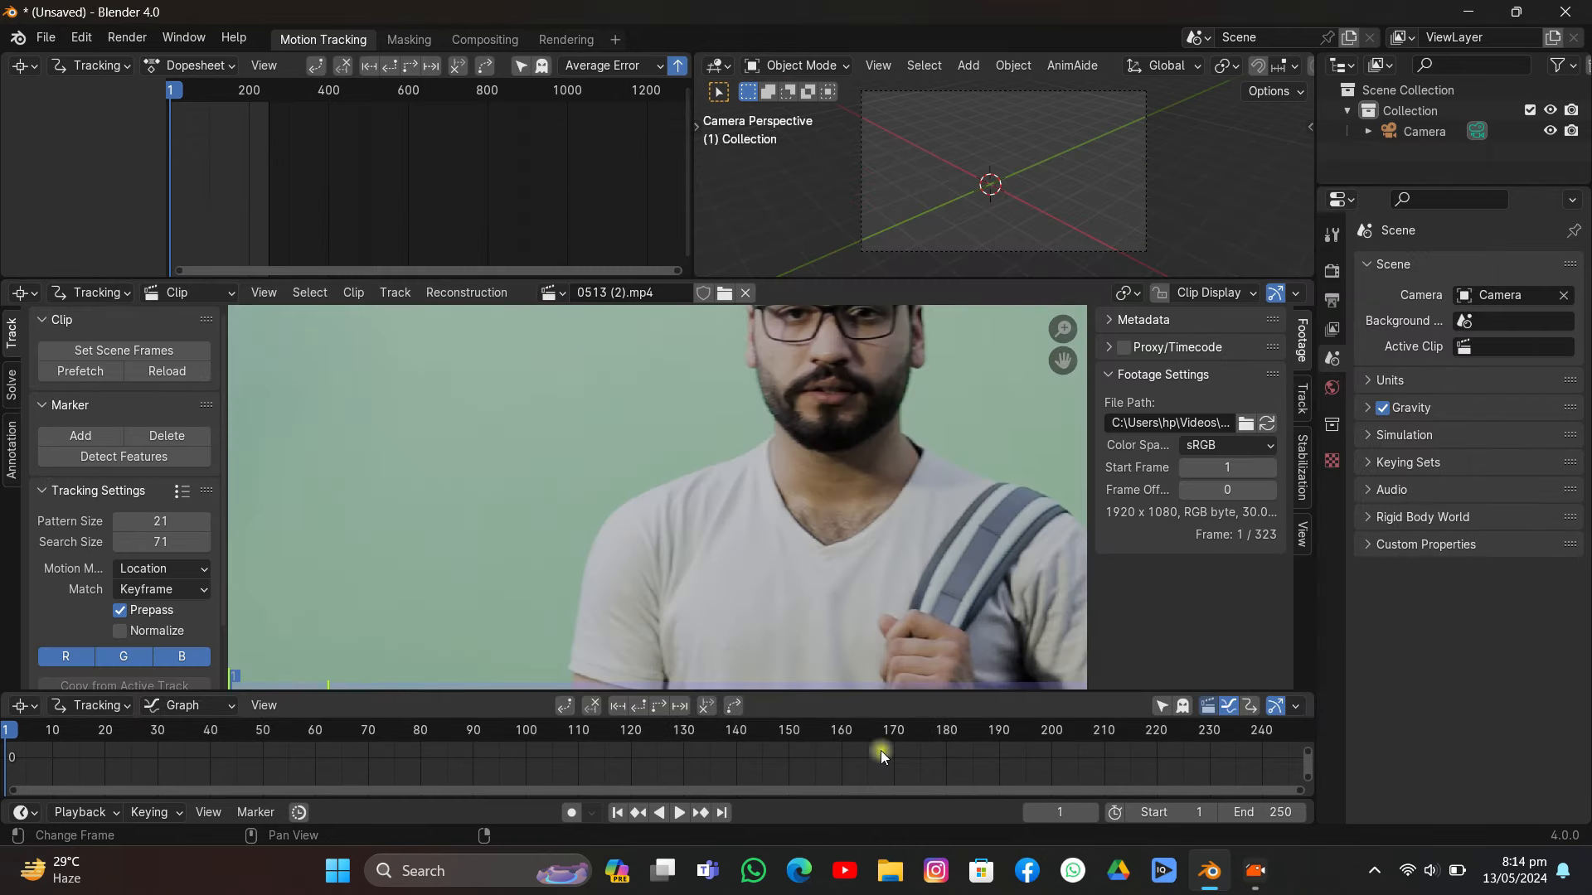
- Set the scene's frame range to start at 140 and end at 320, and go to frame 140
click(1182, 815)
text(14)
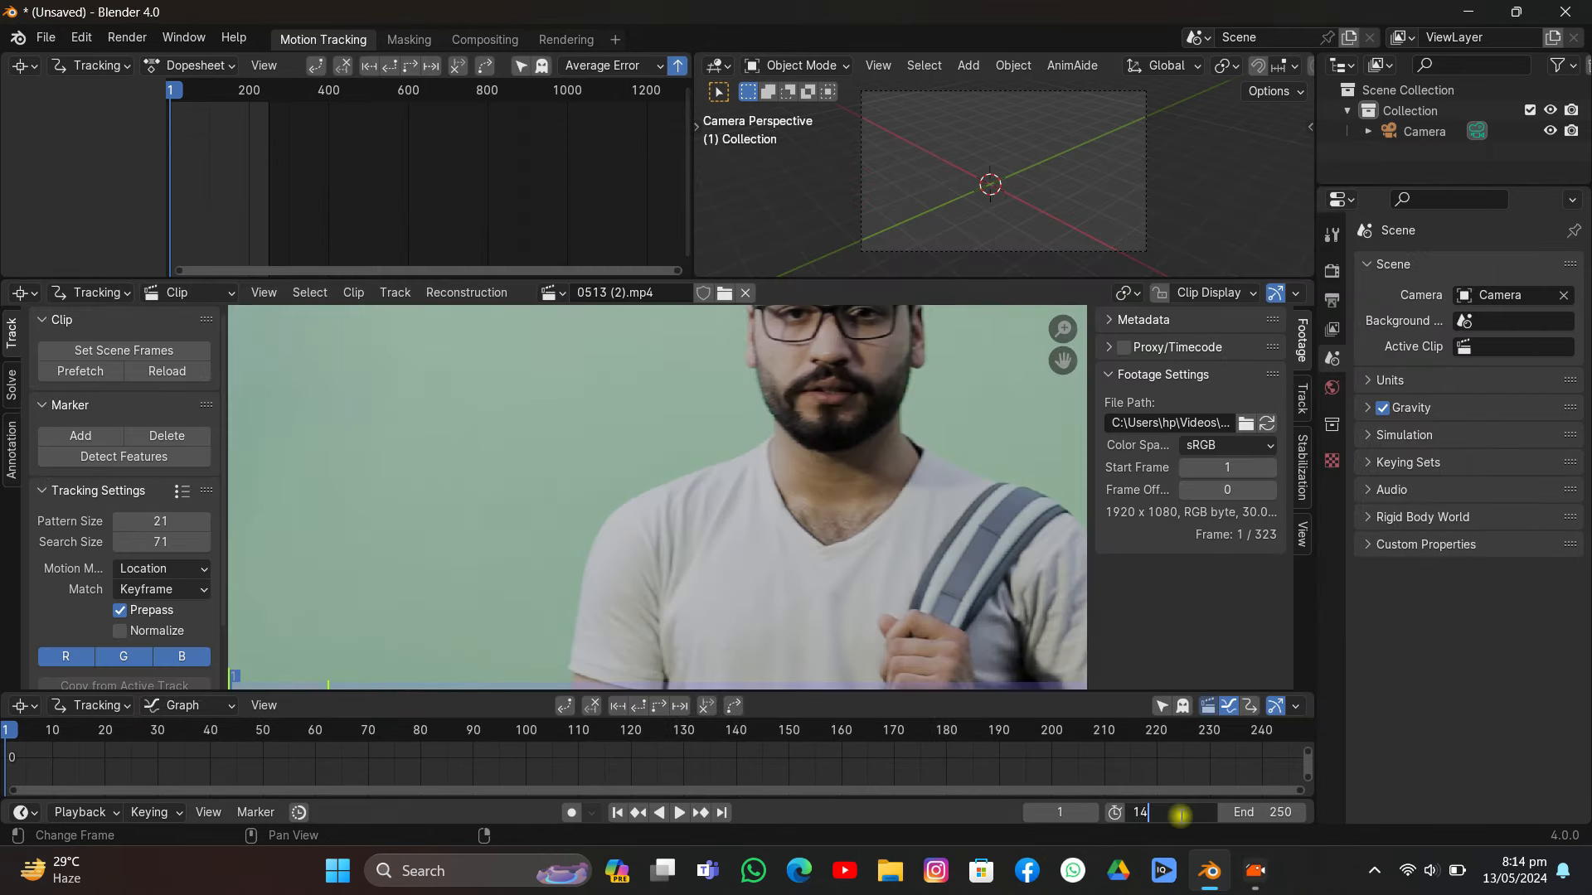
text(0)
key(Return)
click(1254, 811)
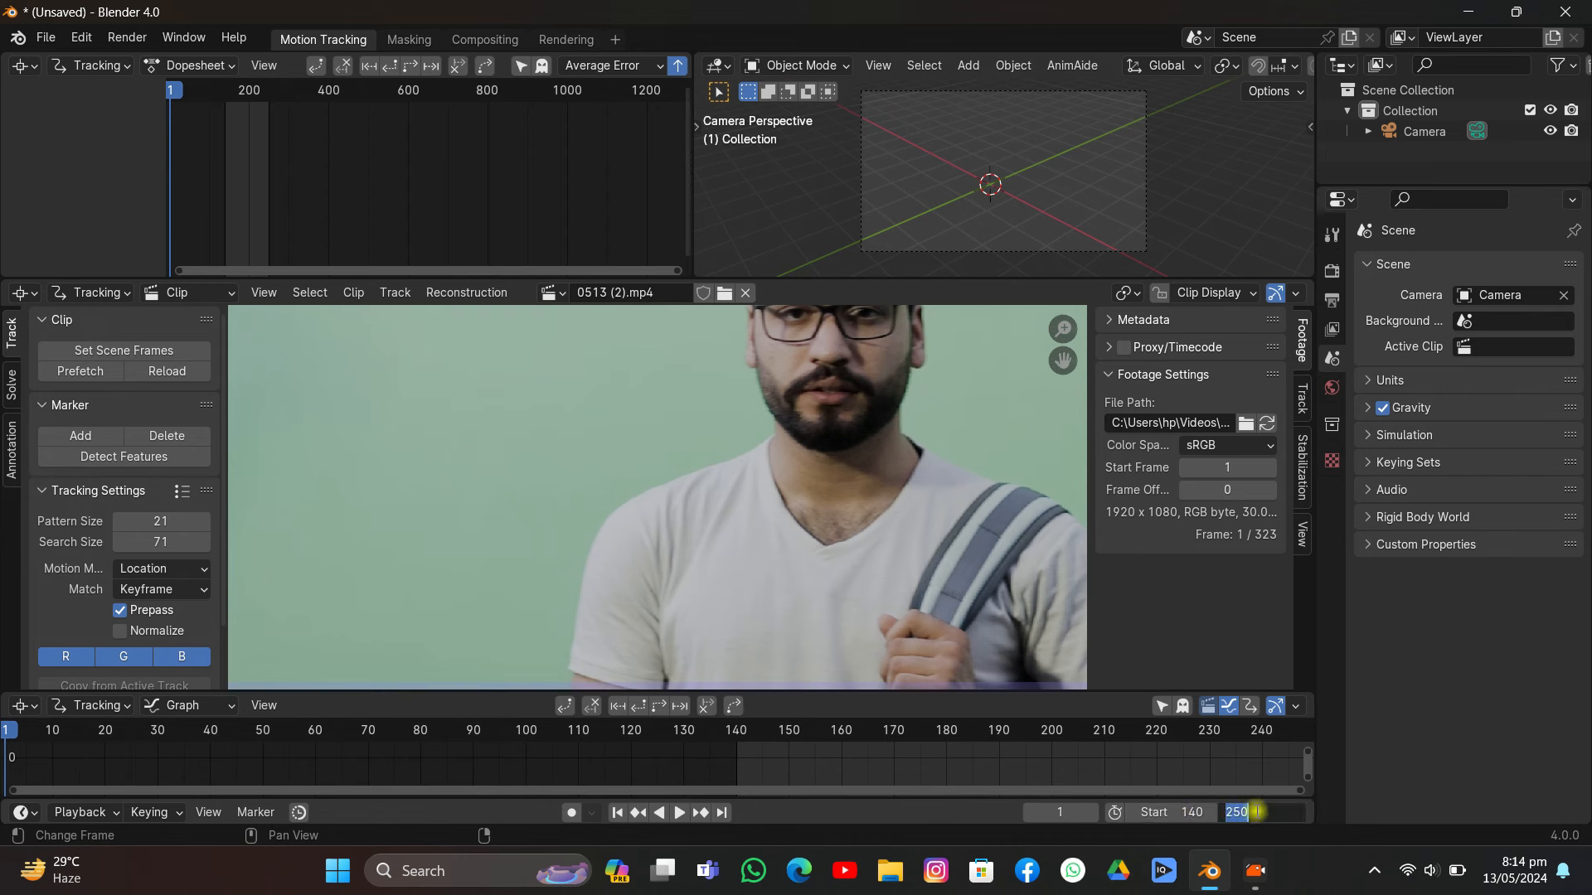
text(320)
key(Return)
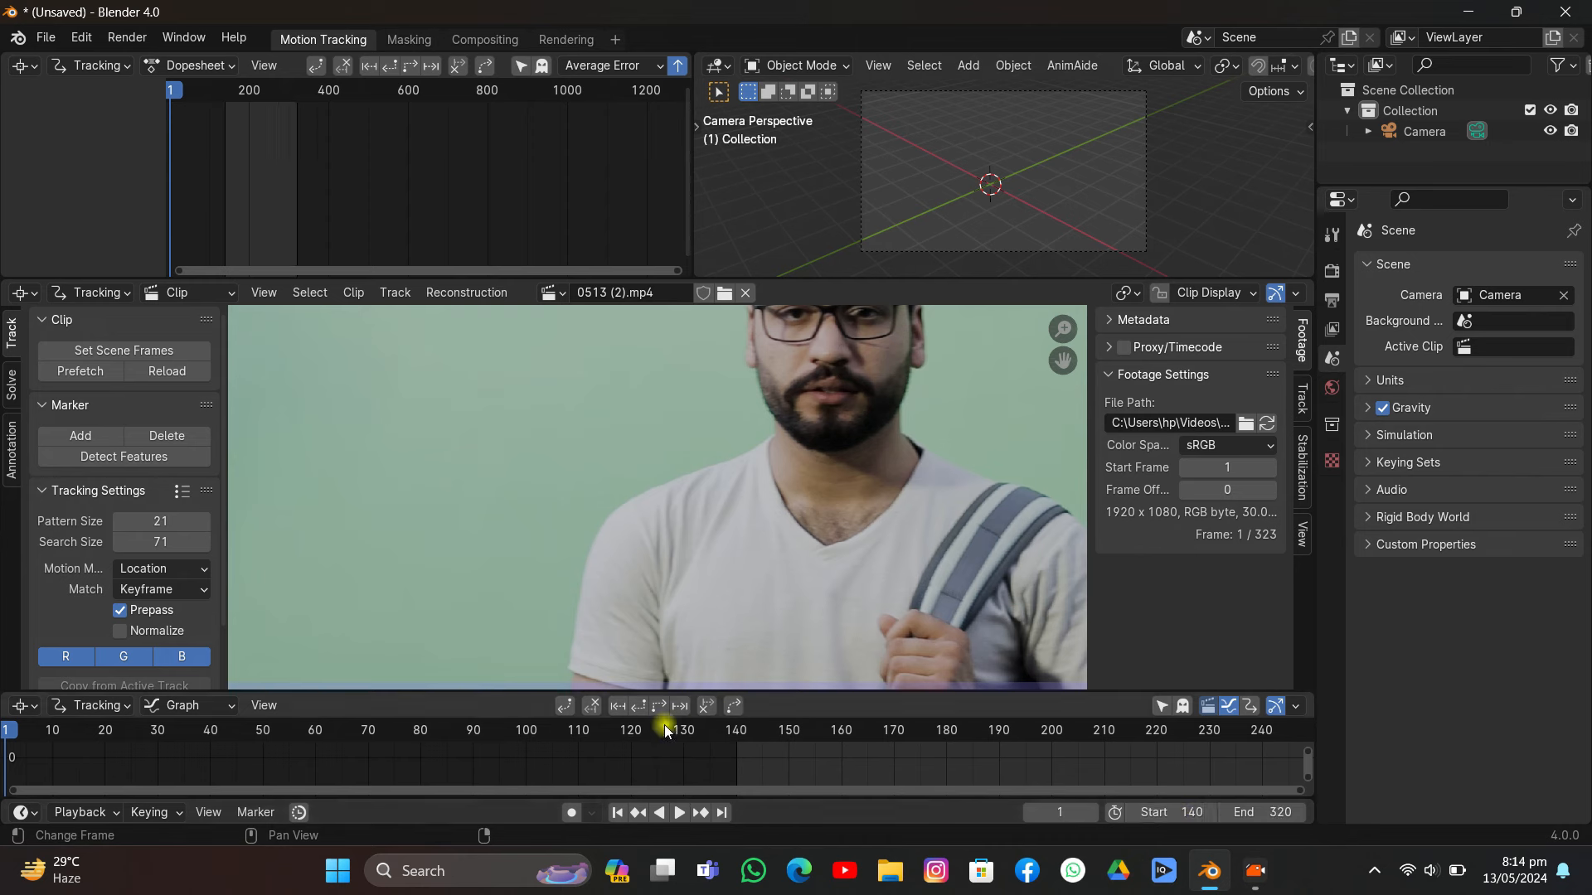
key(shift+Left)
middle_drag(789, 754, 483, 749)
- Change the color management view transform and set the output frame rate to 30 fps
click(1333, 270)
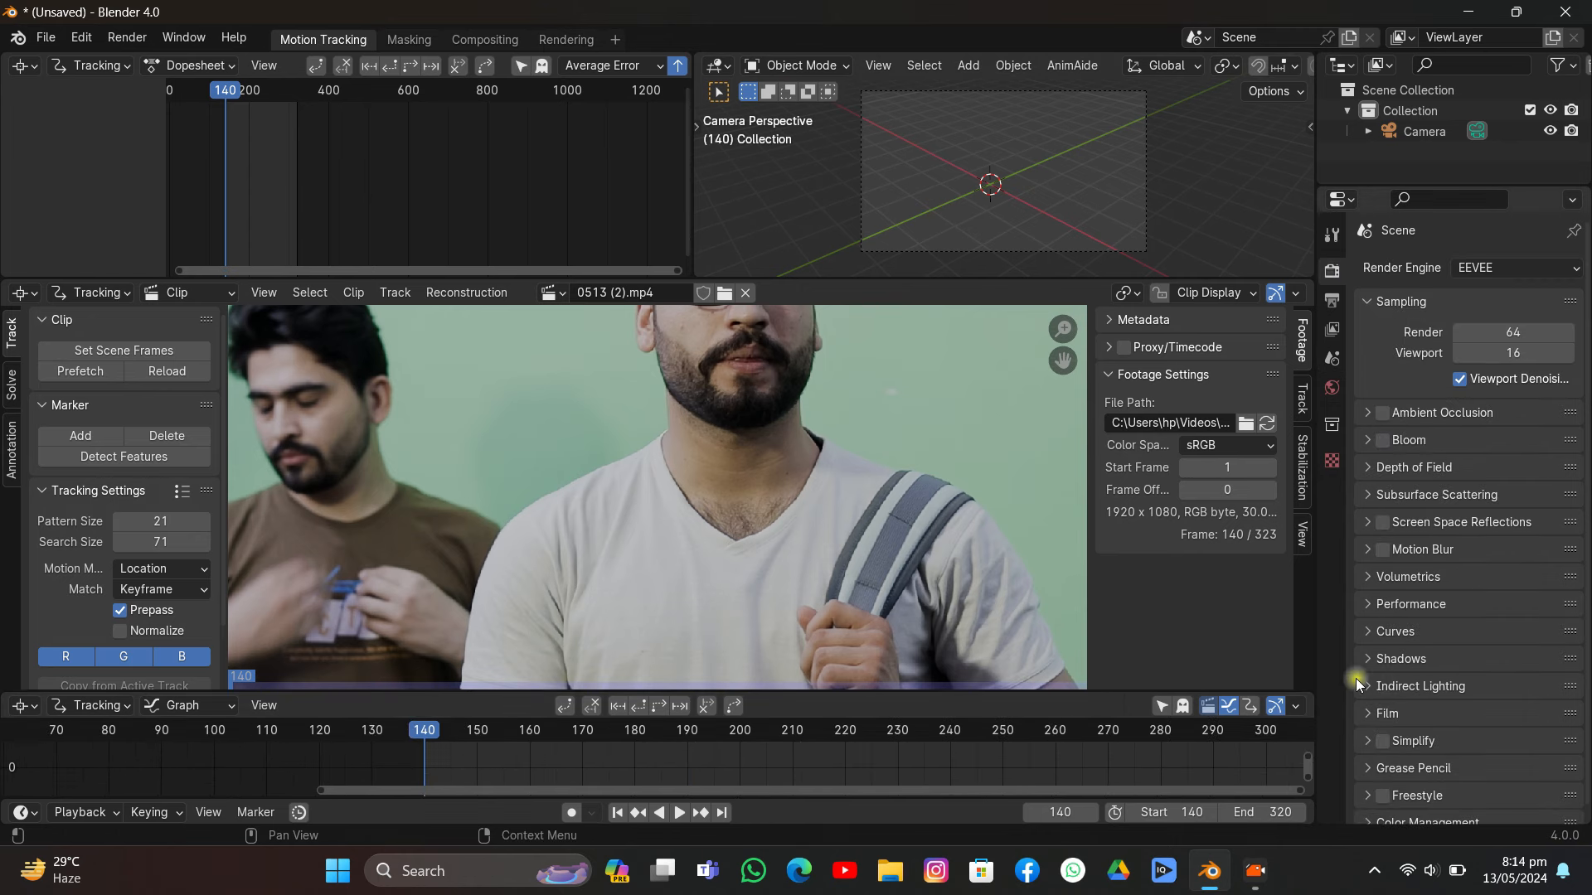
scroll(1404, 817, down, 3)
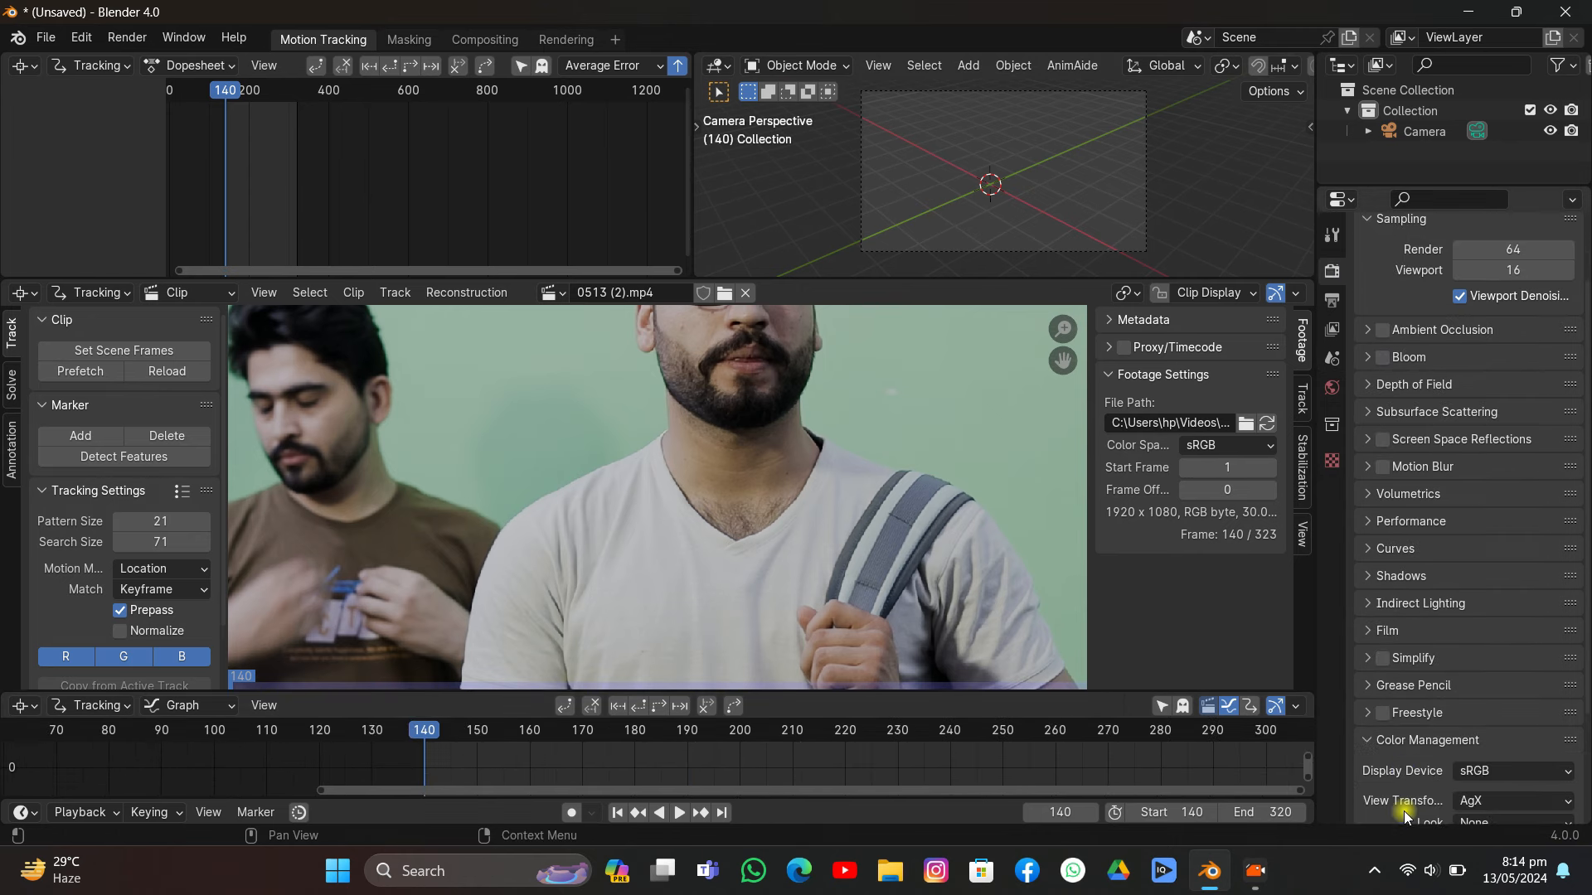
click(1492, 801)
click(1492, 662)
click(1333, 300)
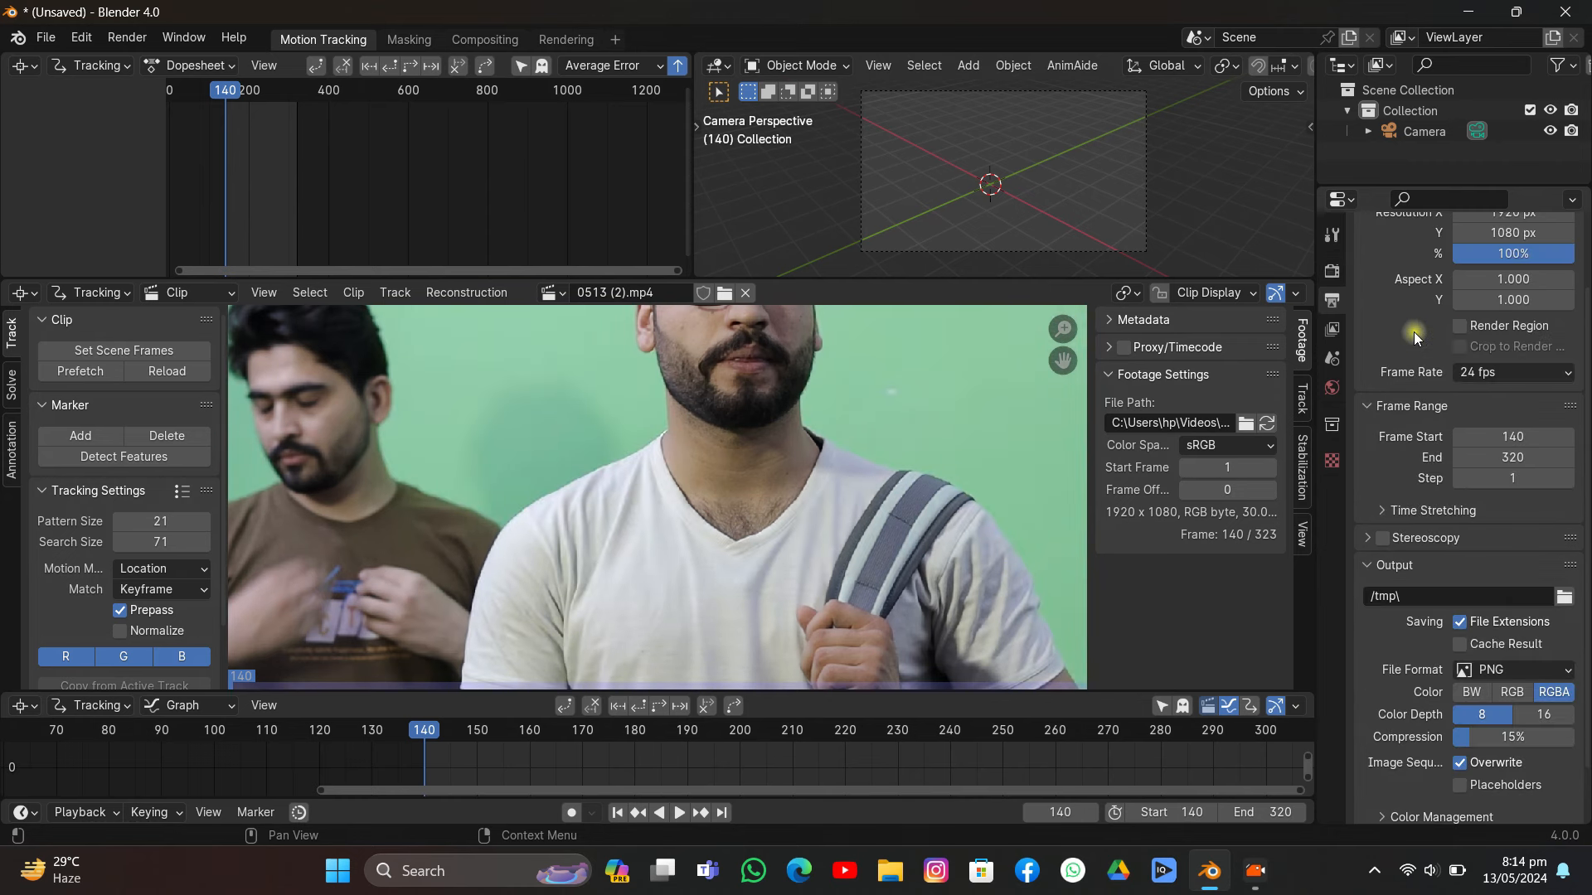
click(1511, 372)
click(1494, 479)
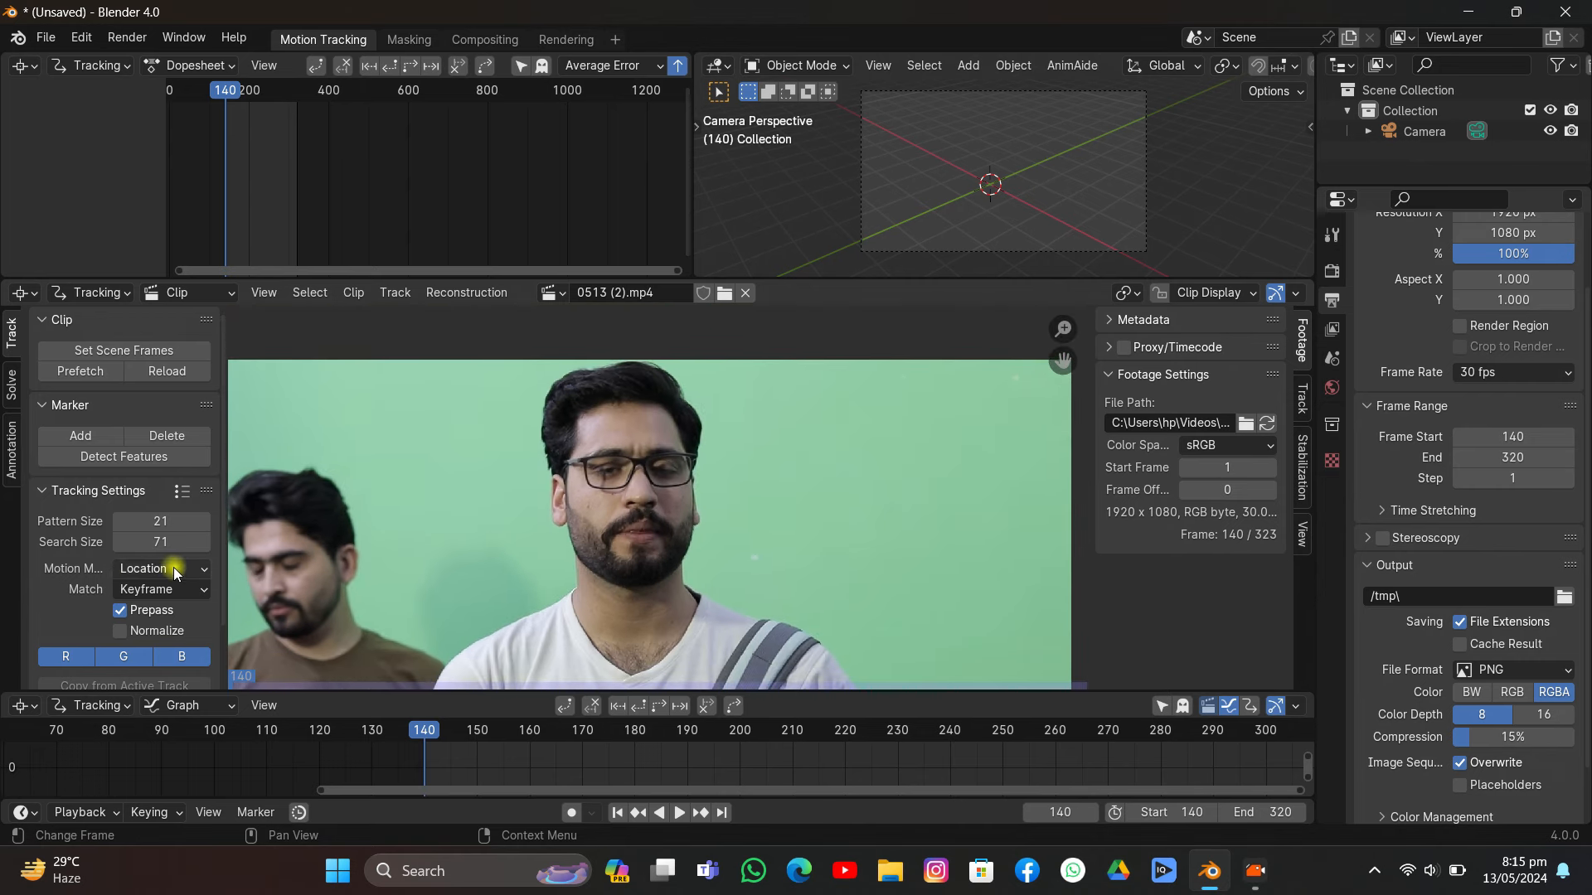
- Set tracking to match the Previous frame with Normalize enabled, and prefetch the clip's frames
click(156, 589)
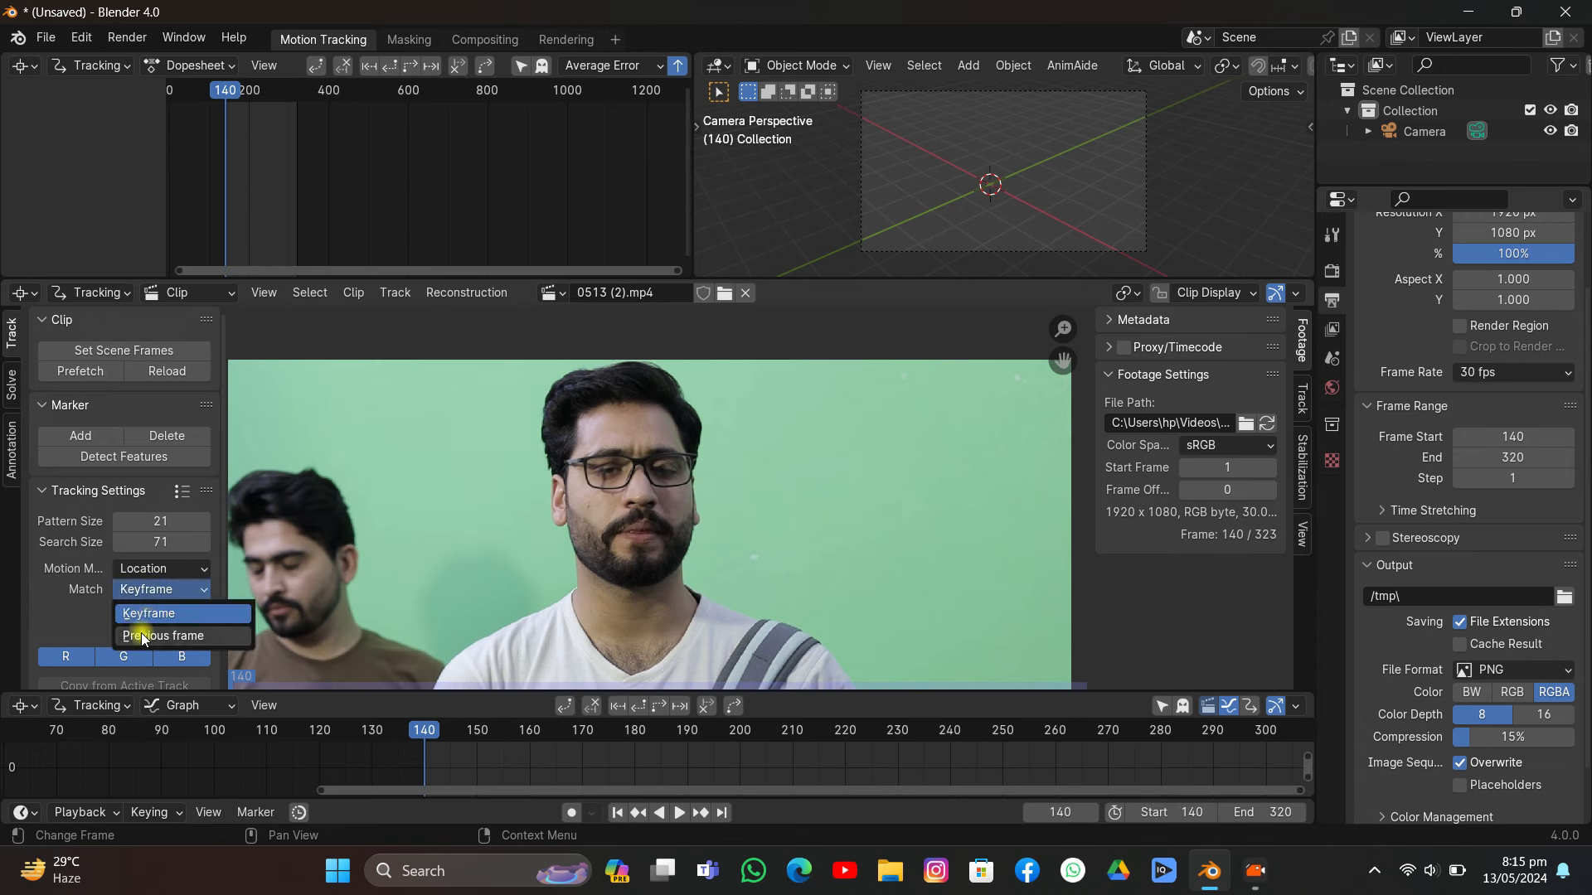
click(153, 630)
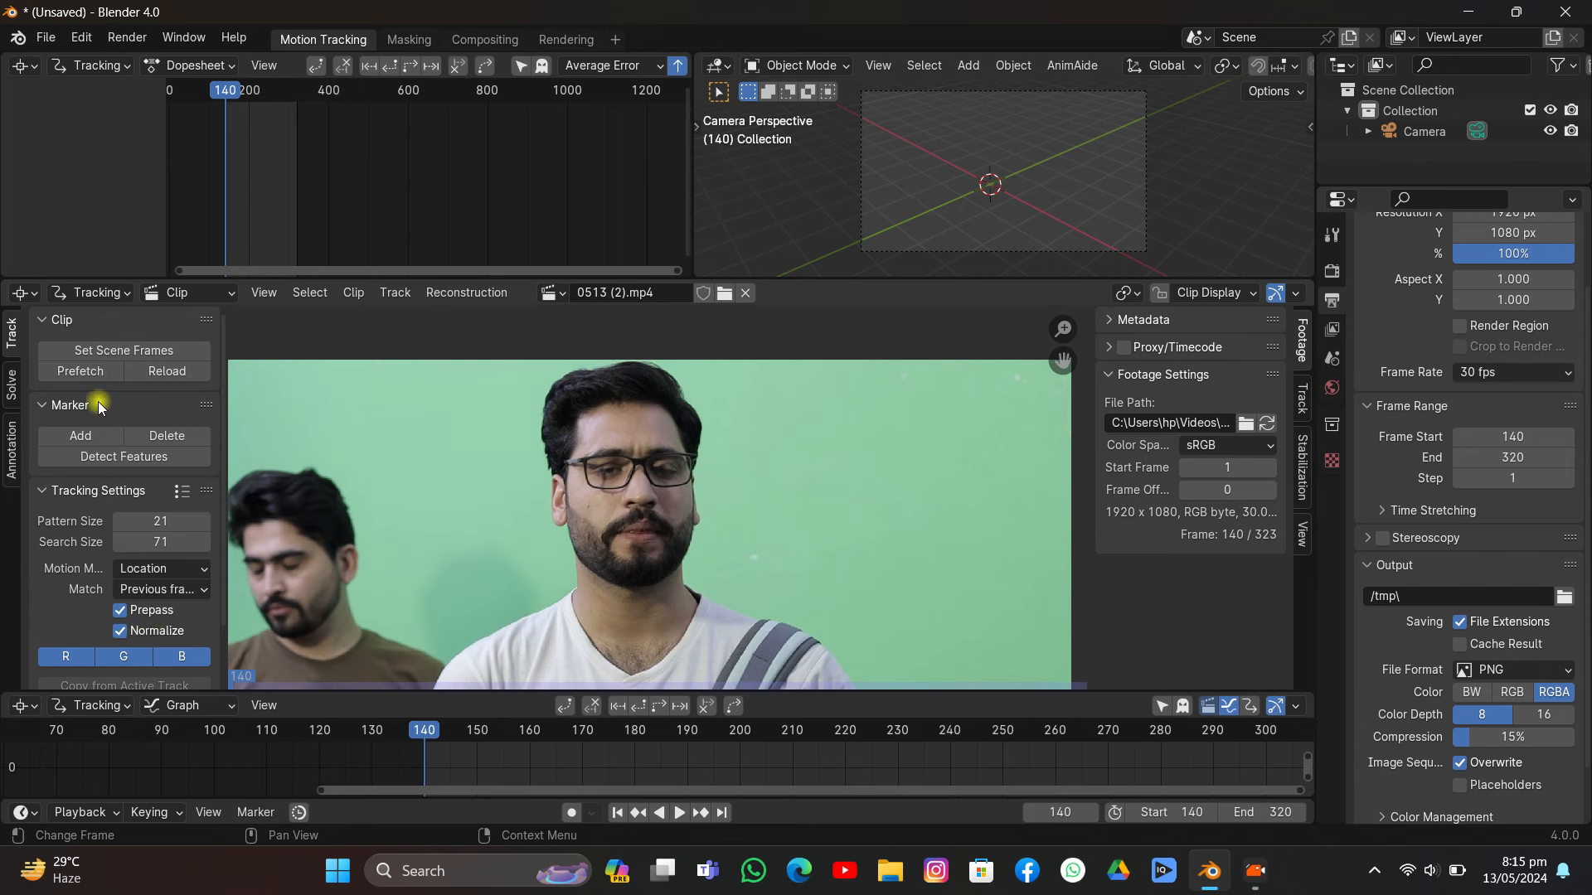
click(82, 370)
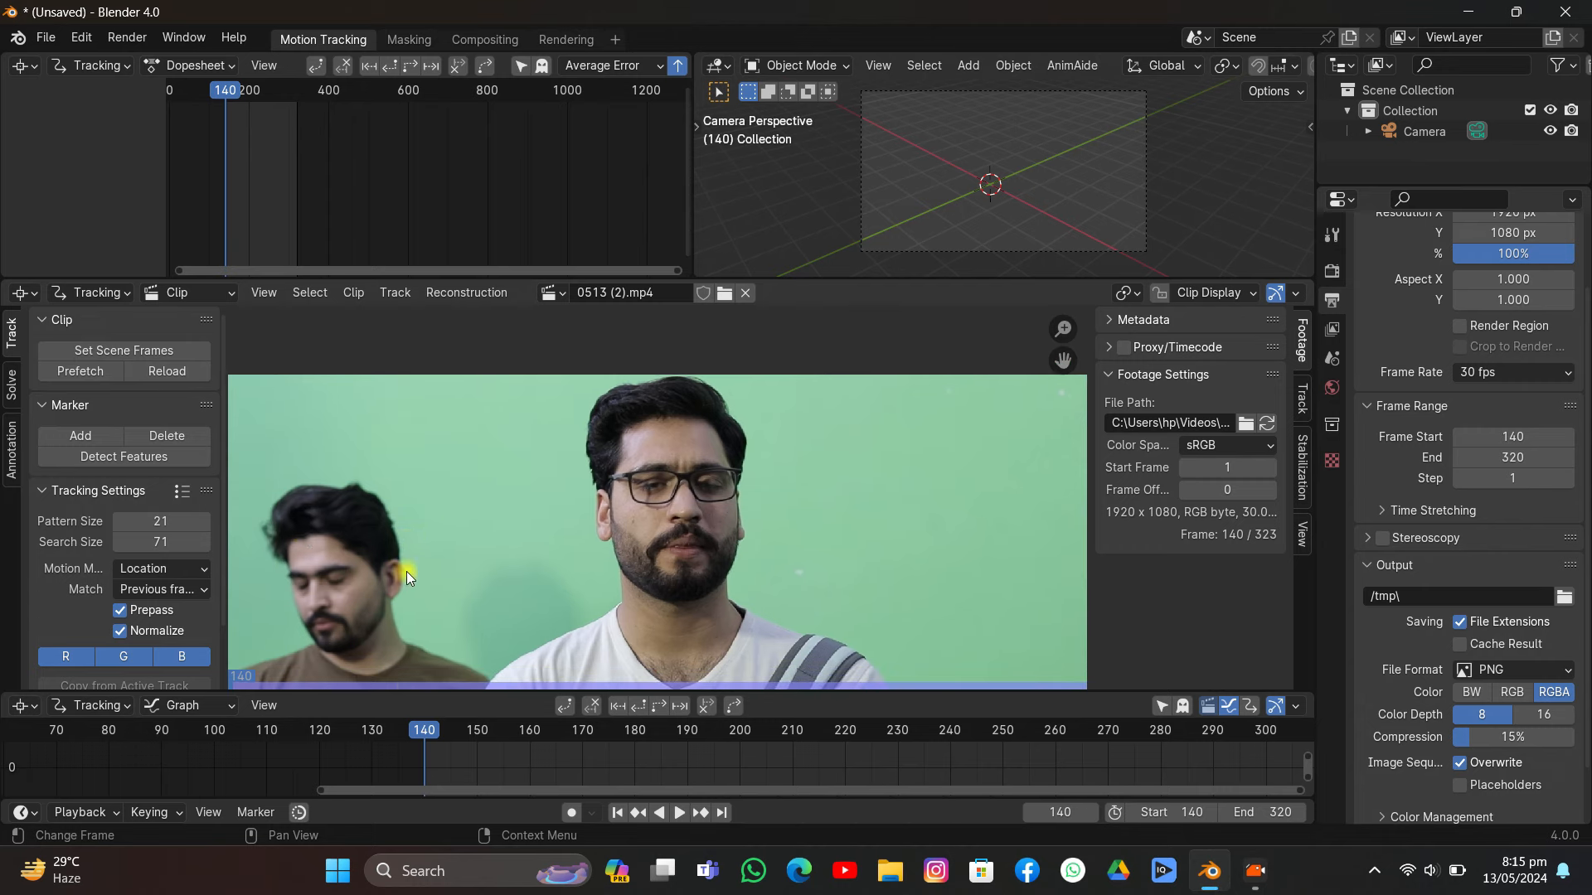
- Scrub through the clip to review the head movement and return to frame 140
click(755, 744)
drag(754, 745, 536, 753)
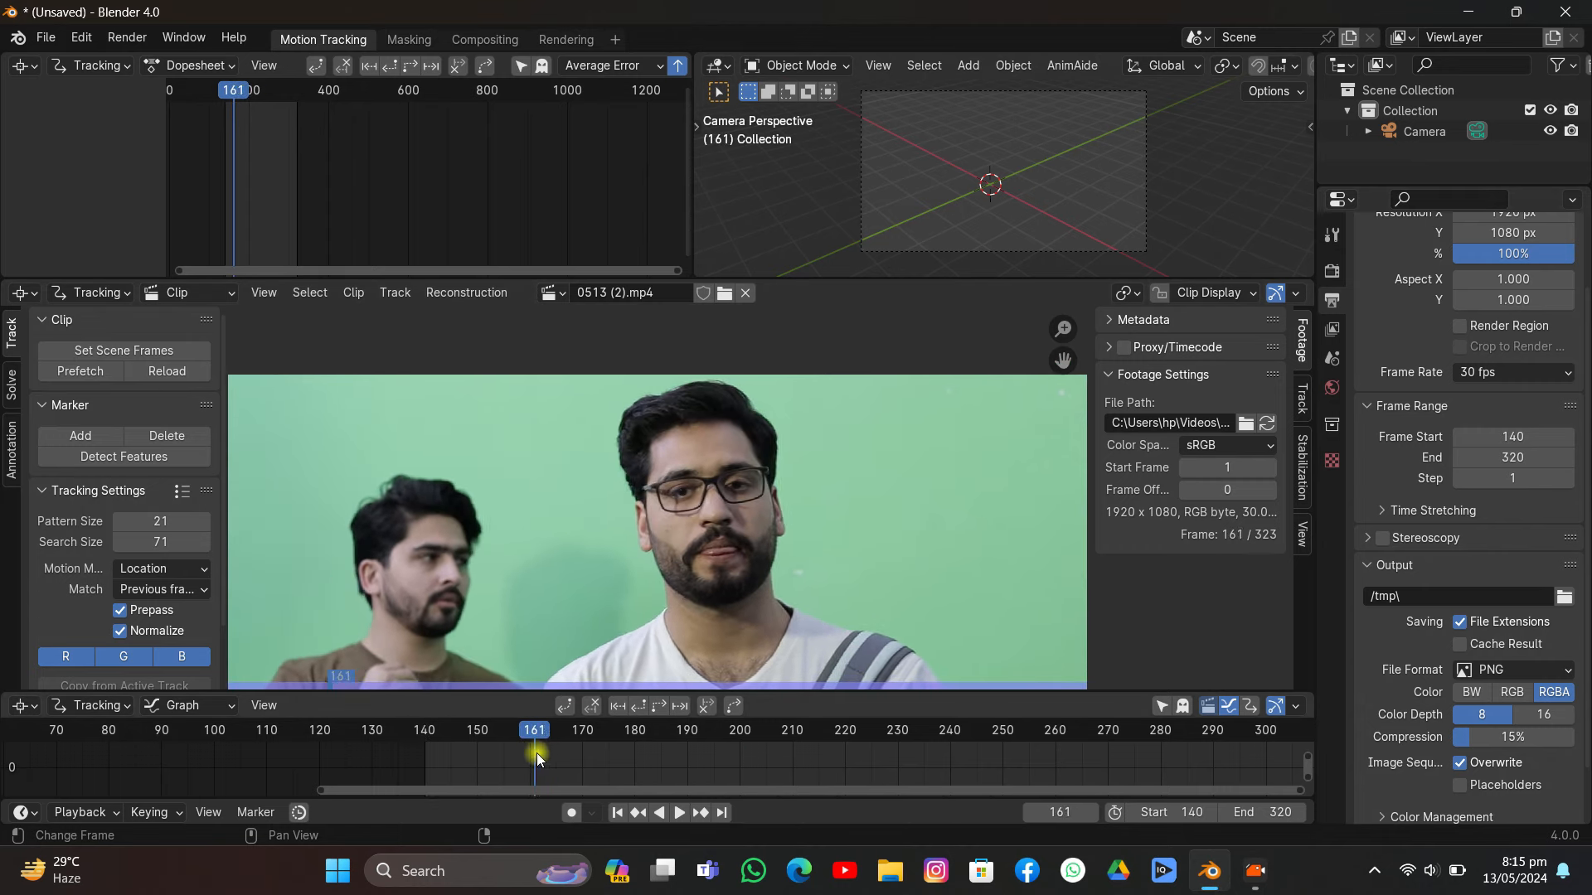
click(618, 813)
- Add tracking markers on the front man's cheek and around the rims and bridge of his glasses at frame 140
scroll(680, 530, up, 2)
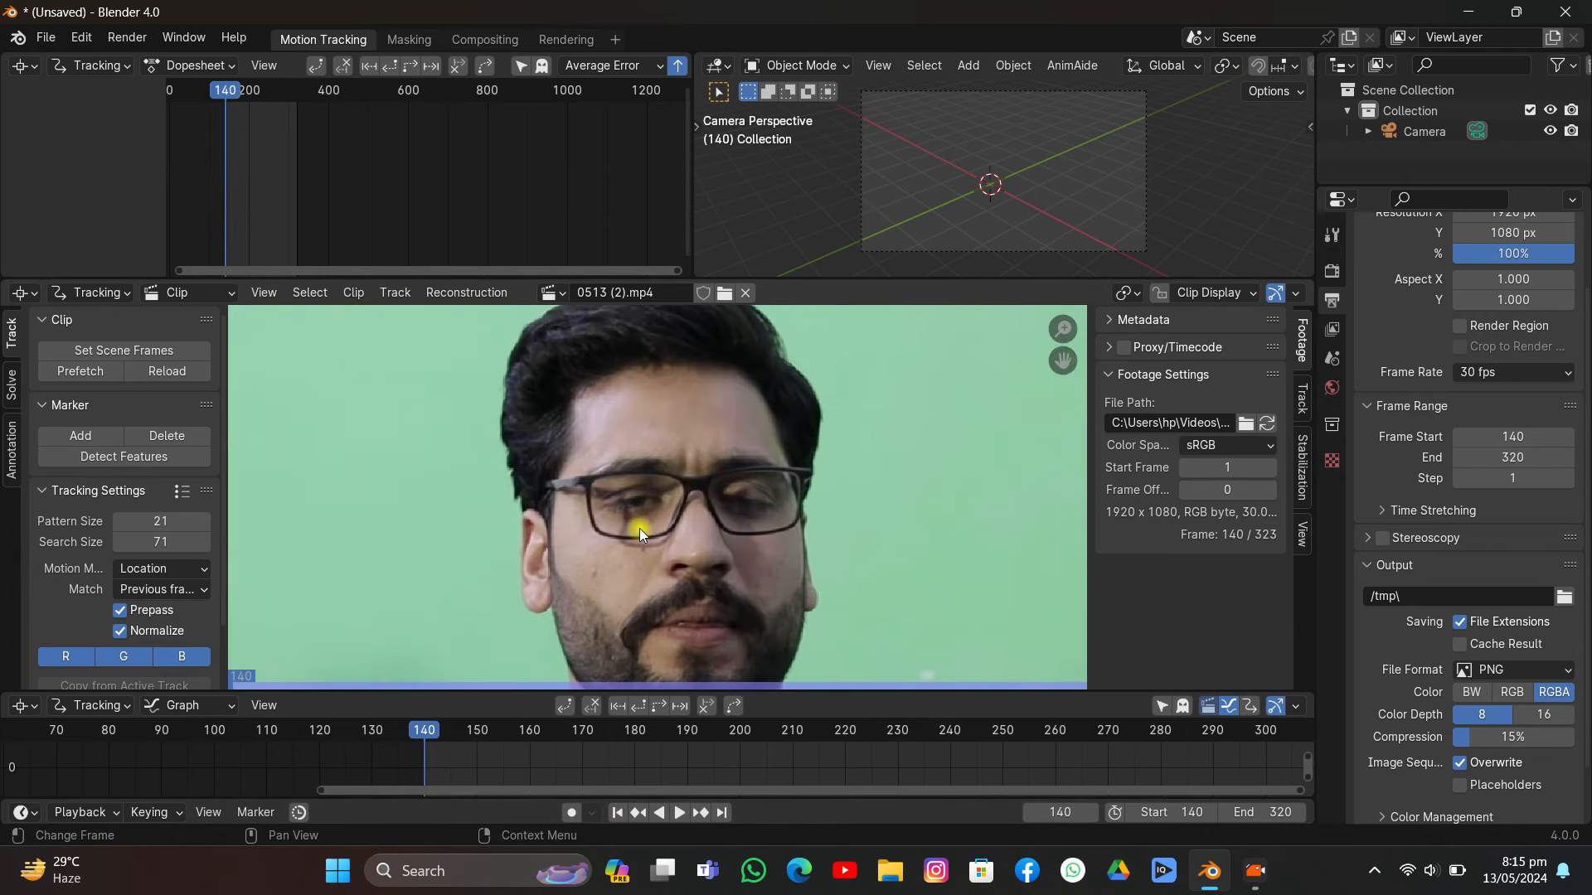
scroll(643, 518, down, 1)
scroll(629, 495, up, 1)
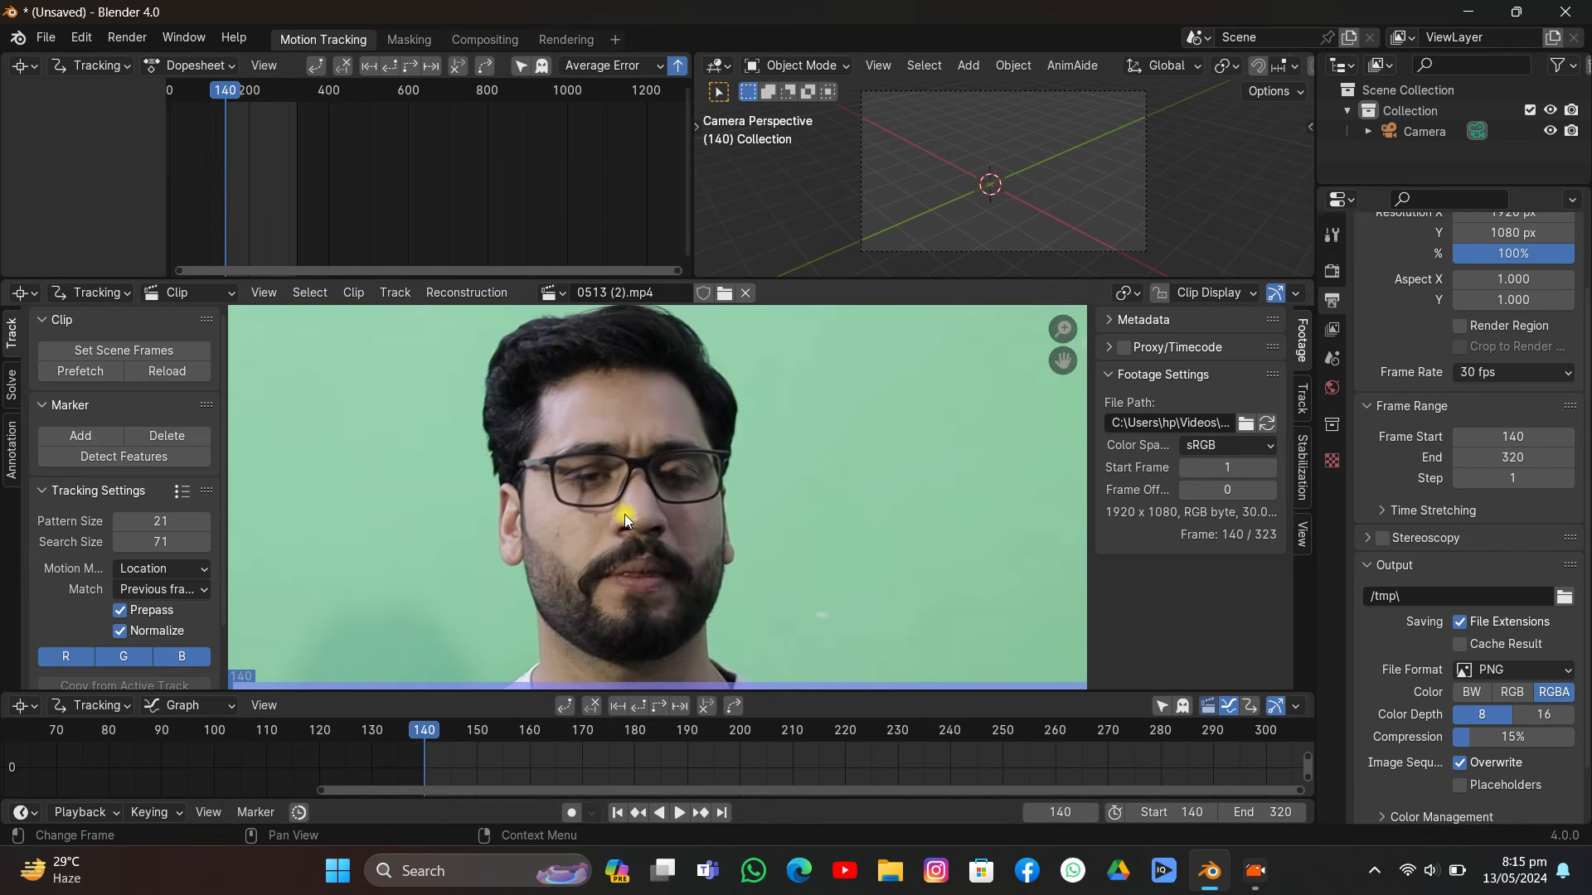
ctrl+click(560, 533)
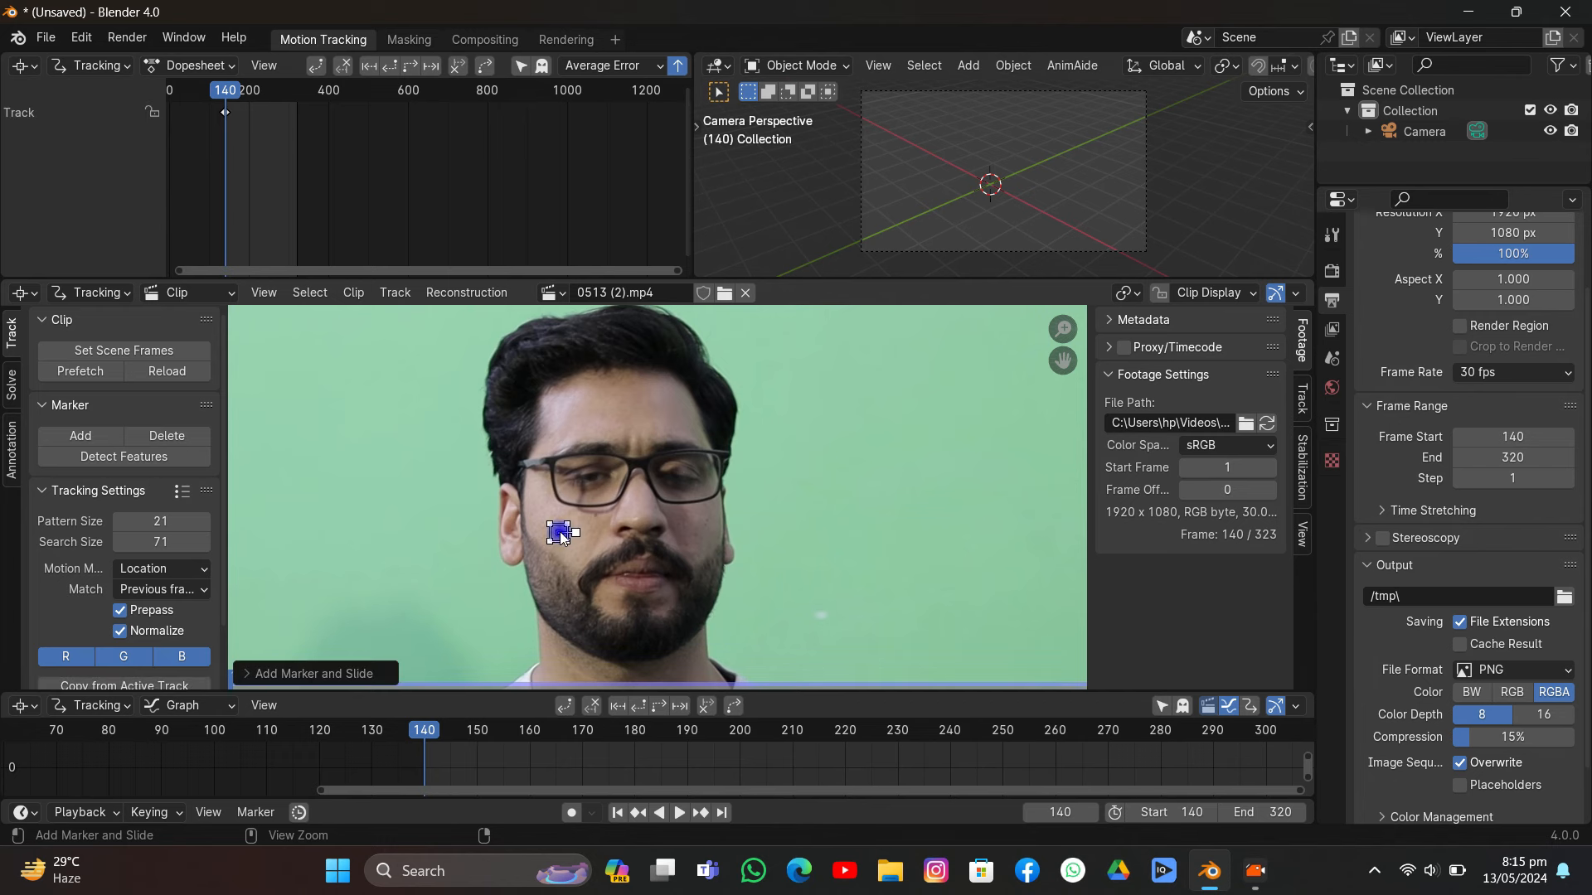
ctrl+click(612, 502)
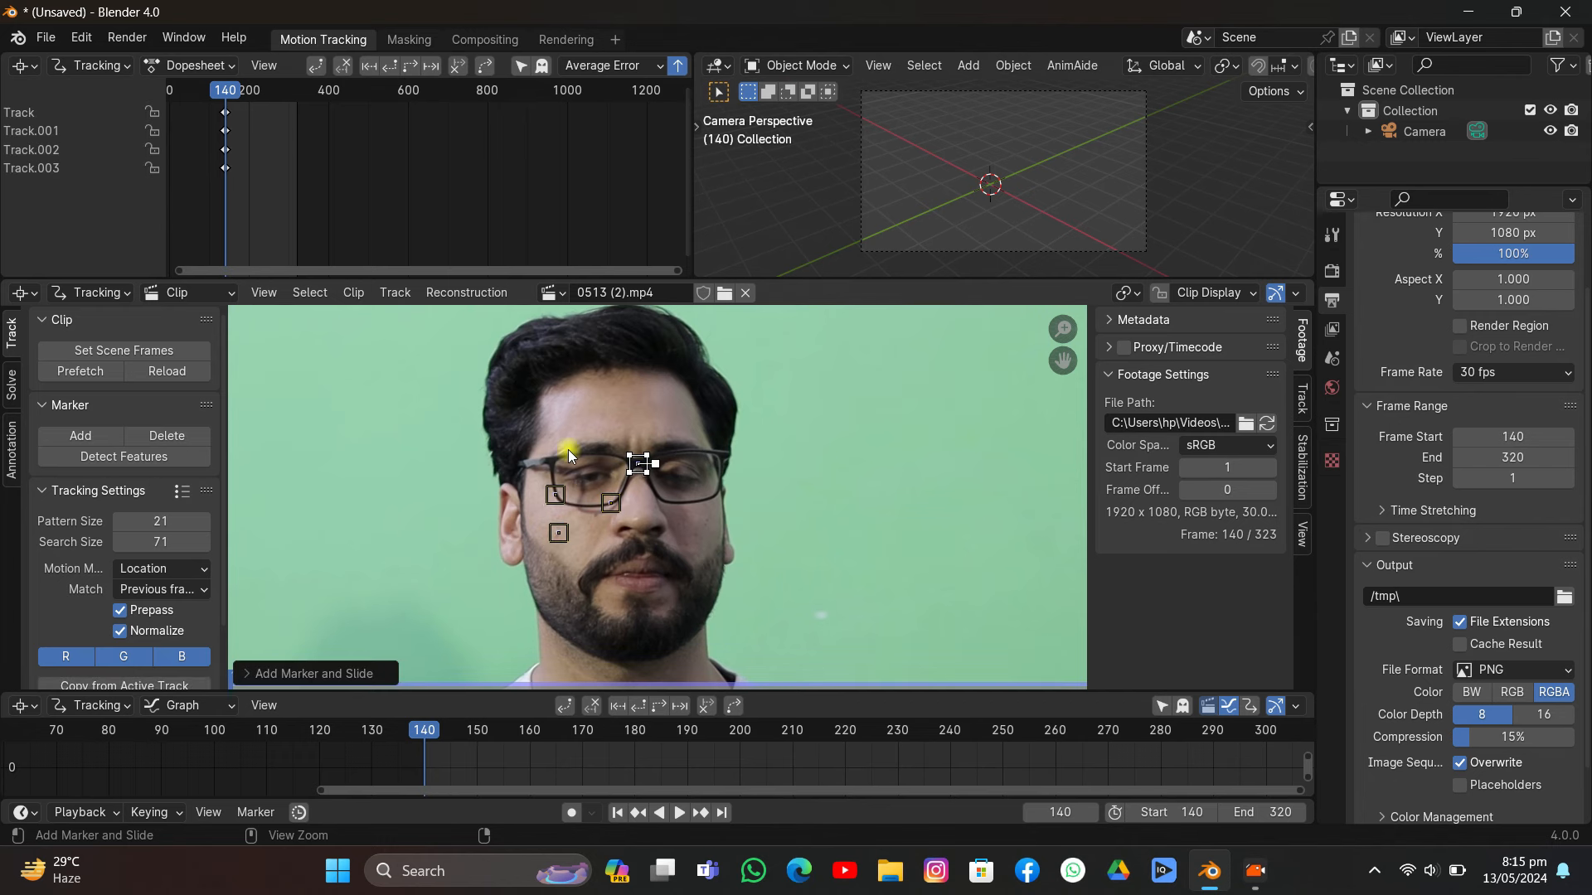
ctrl+click(572, 452)
ctrl+click(600, 452)
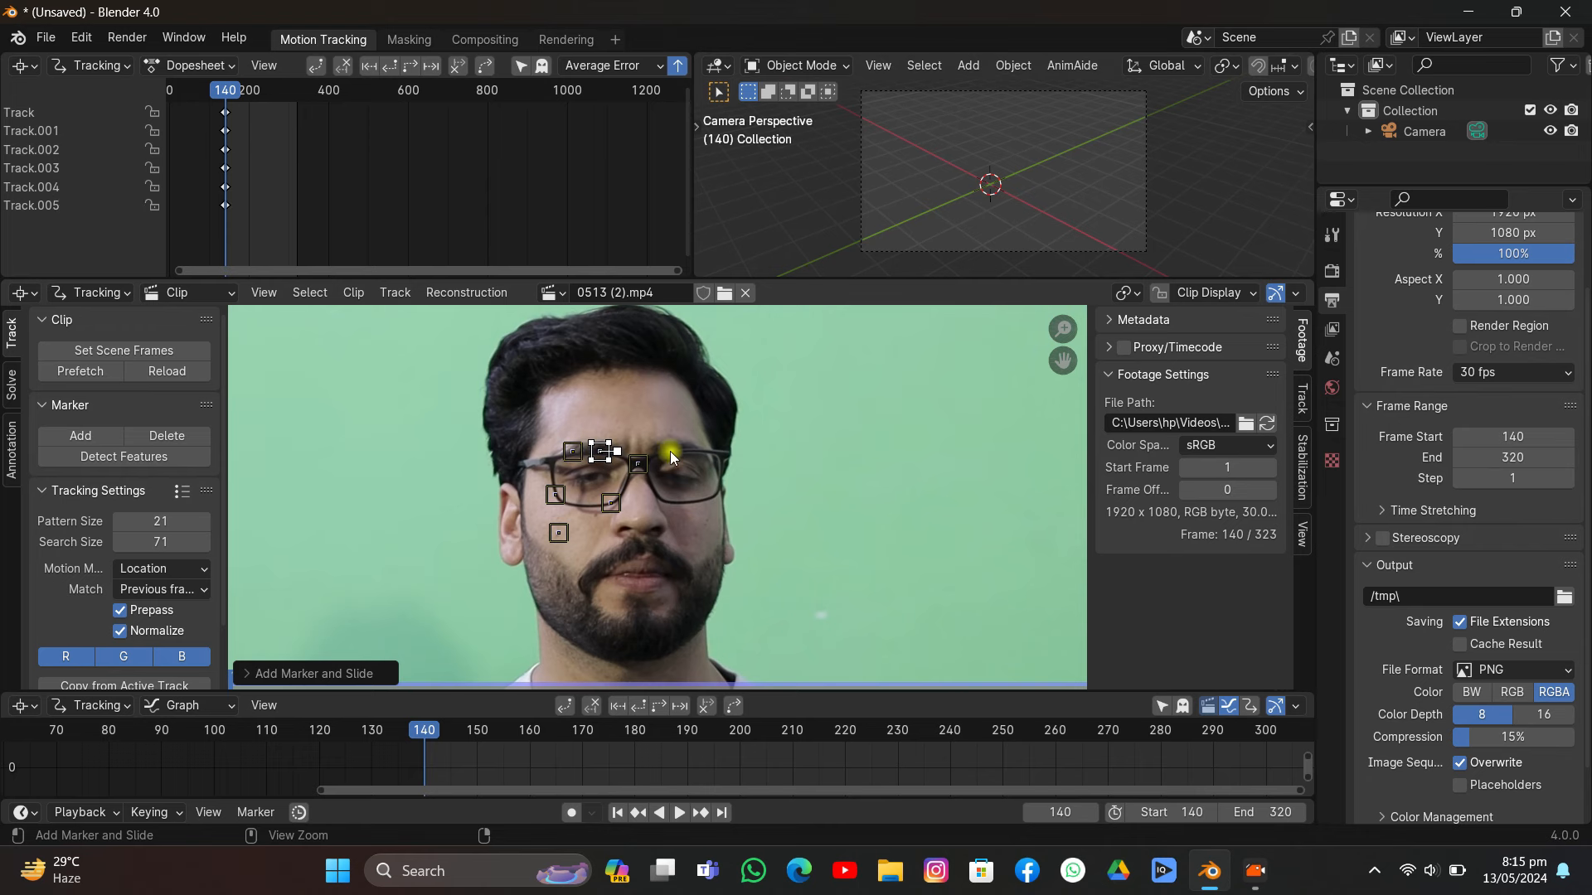
ctrl+click(670, 452)
ctrl+click(723, 456)
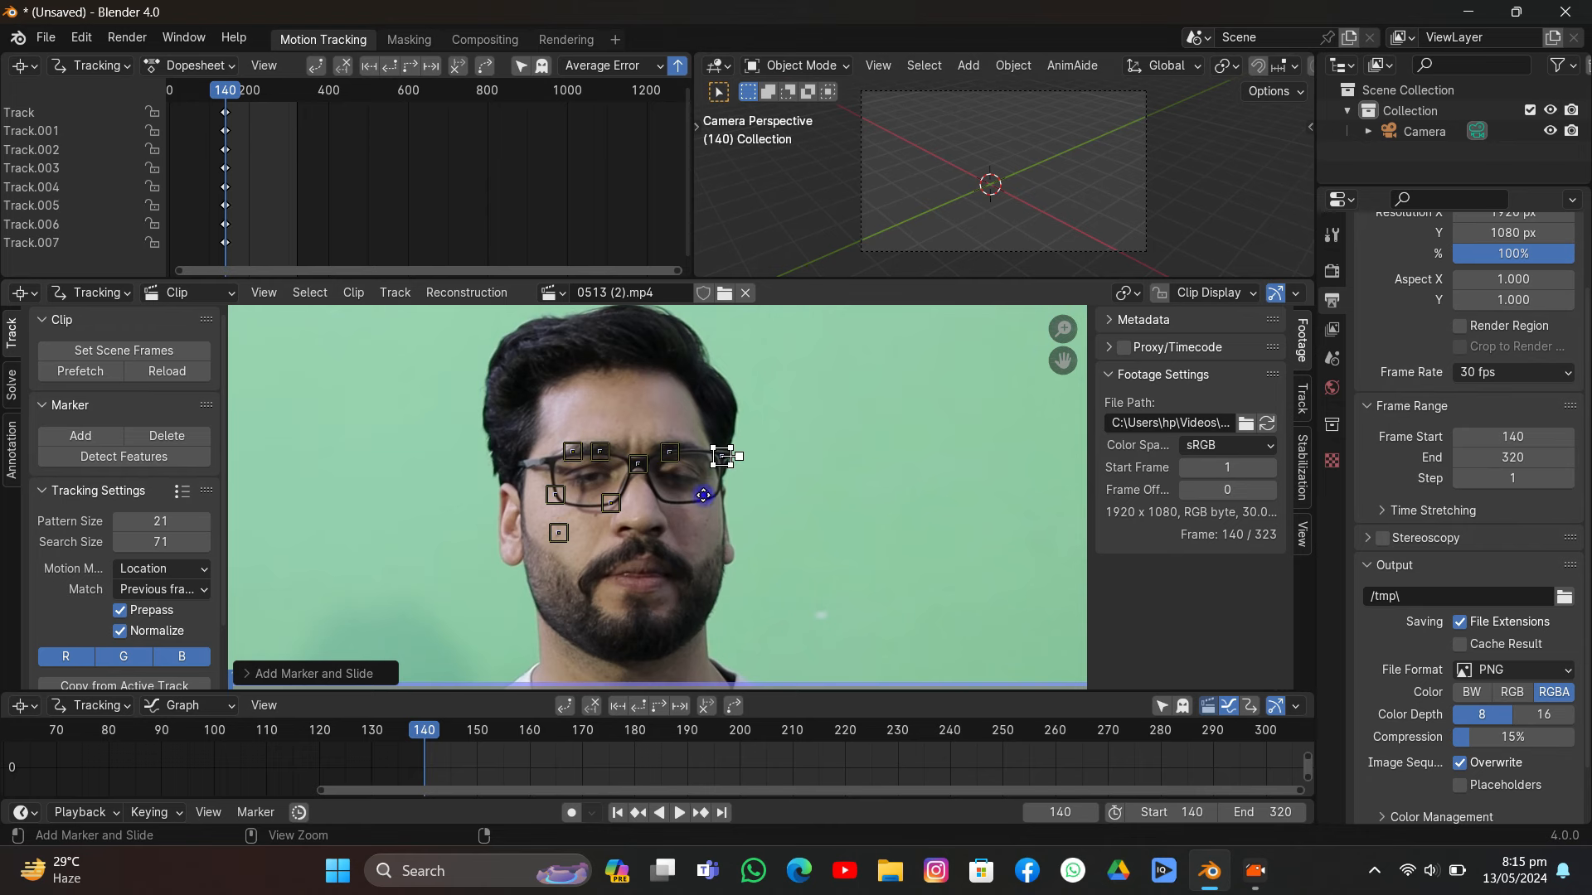
ctrl+click(703, 495)
ctrl+click(668, 500)
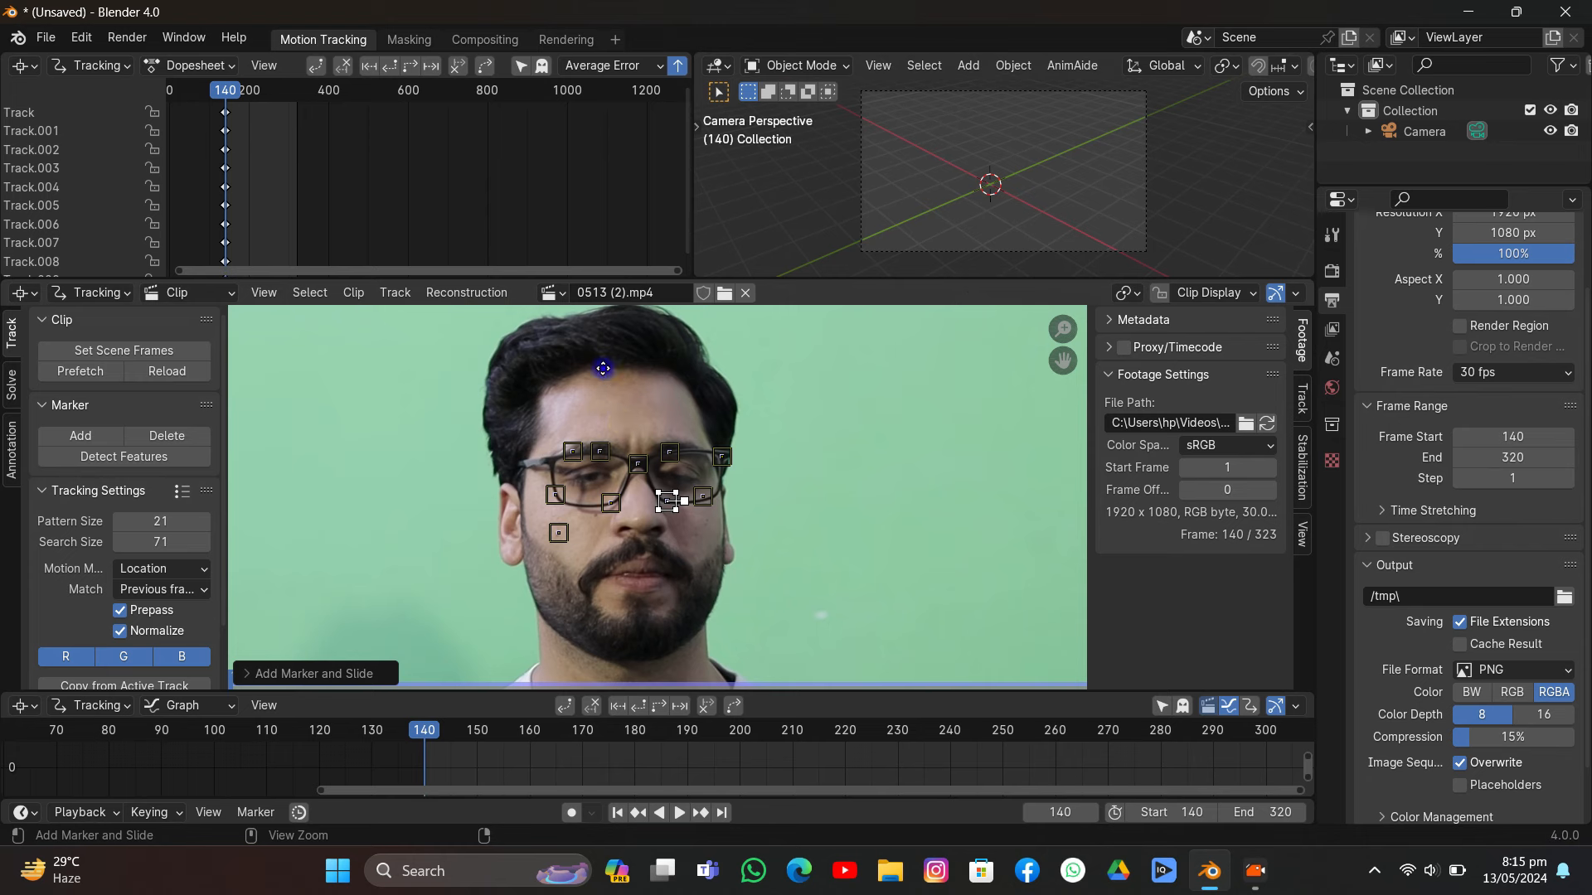
- Add tracking markers along the hairline, at the temple, on the nose and beside the mouth
ctrl+click(650, 374)
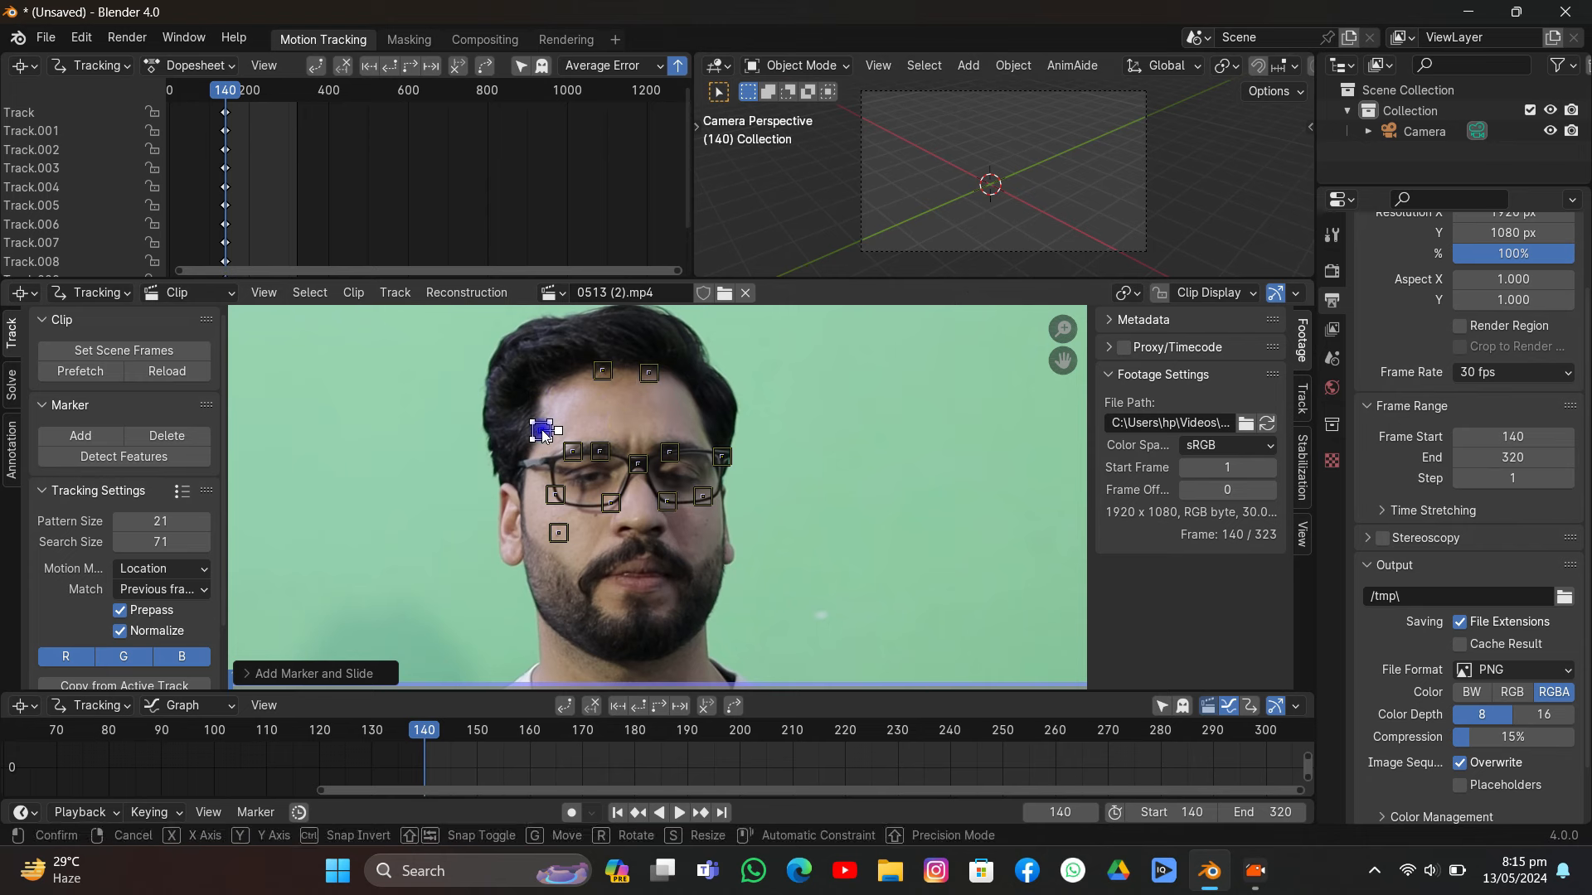
ctrl+click(541, 429)
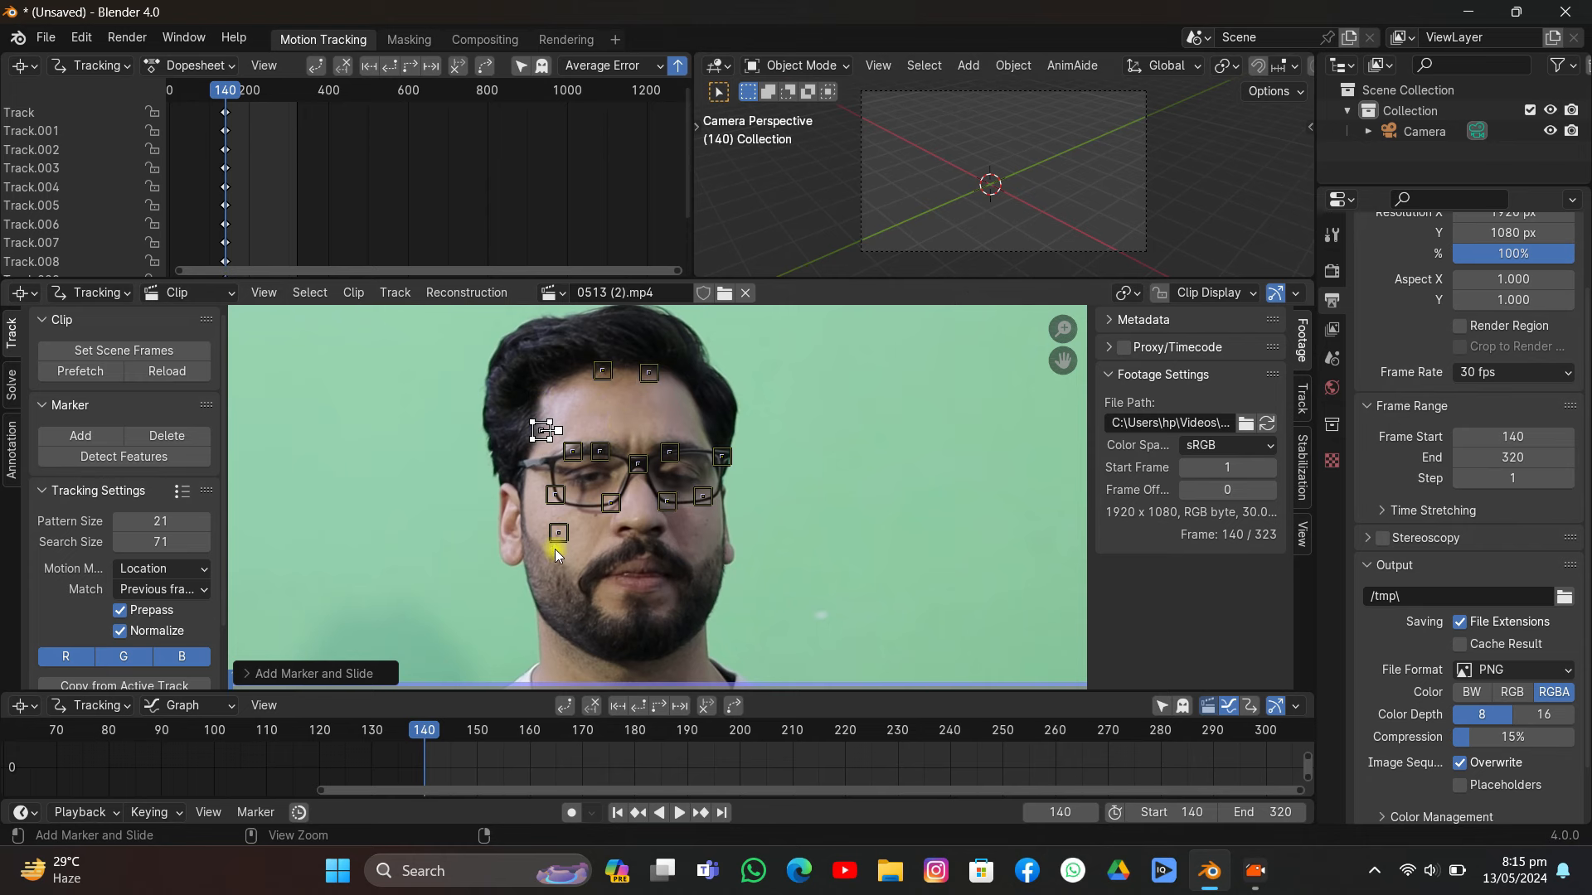
ctrl+click(688, 564)
ctrl+click(661, 525)
ctrl+click(620, 528)
ctrl+click(646, 485)
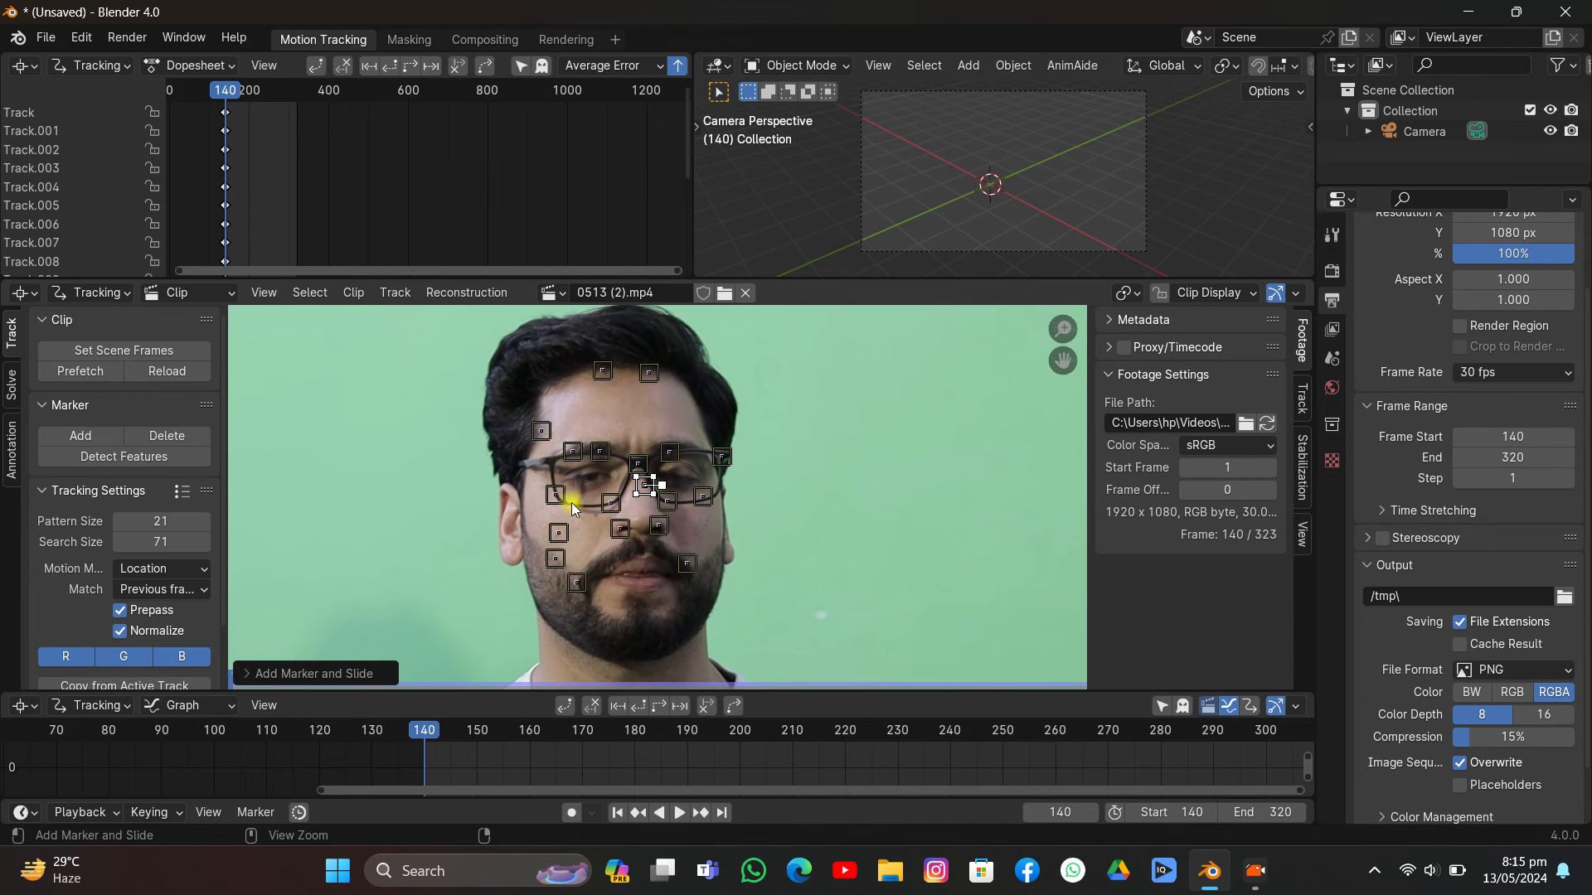
- Add more tracking markers on the beard, ear, cheek and glasses rims, and at the sides of the hairline
ctrl+click(590, 605)
ctrl+click(658, 612)
ctrl+click(622, 613)
ctrl+click(550, 587)
ctrl+click(523, 527)
ctrl+click(707, 557)
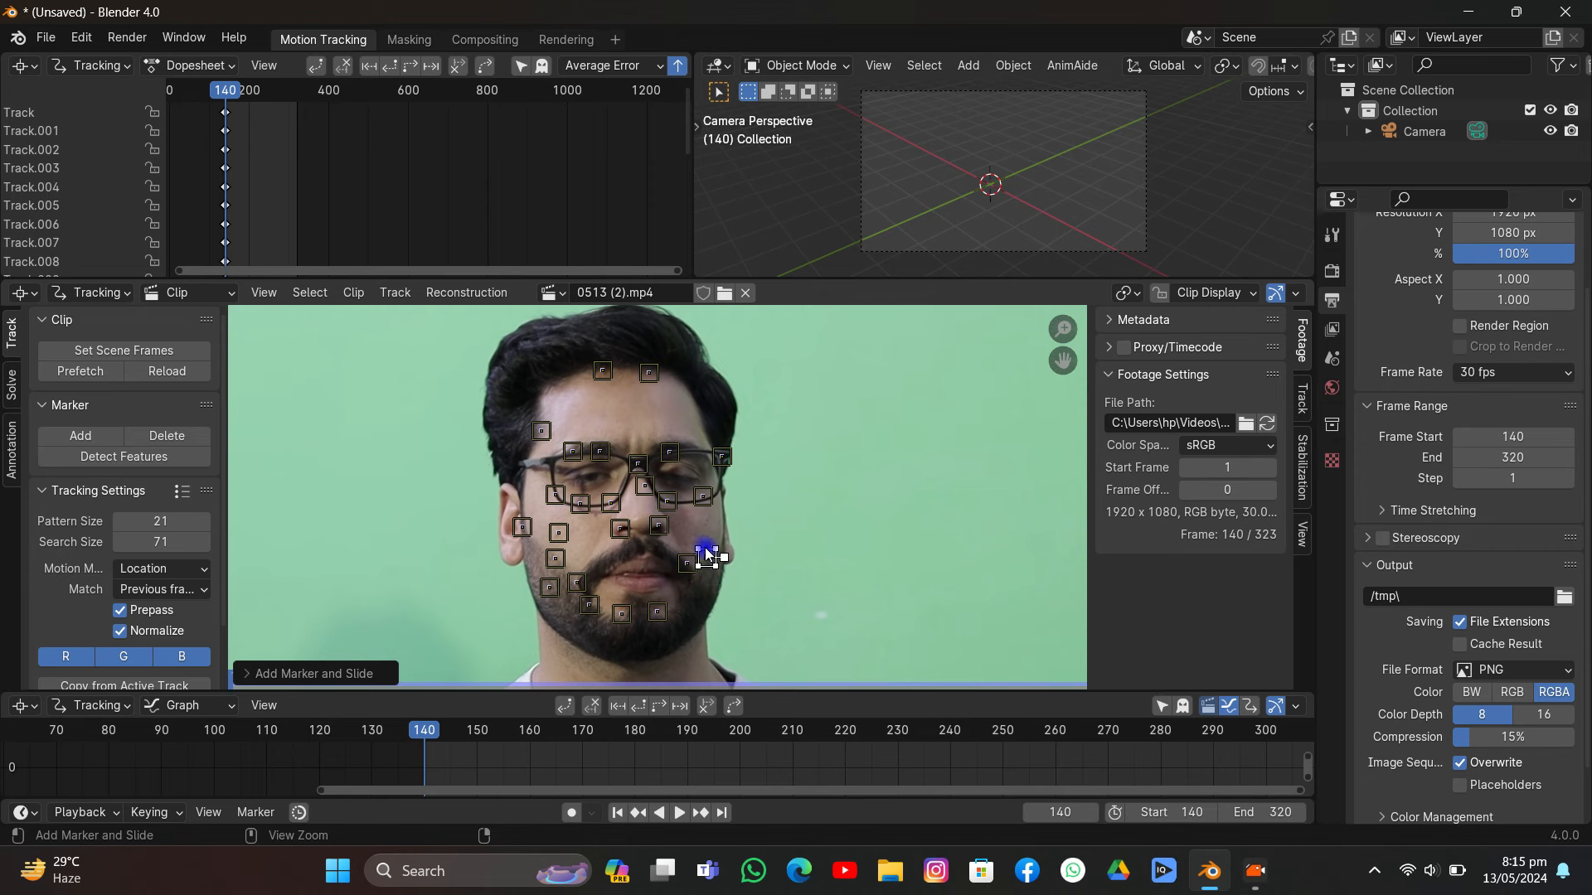
ctrl+click(682, 502)
ctrl+click(697, 453)
ctrl+click(560, 381)
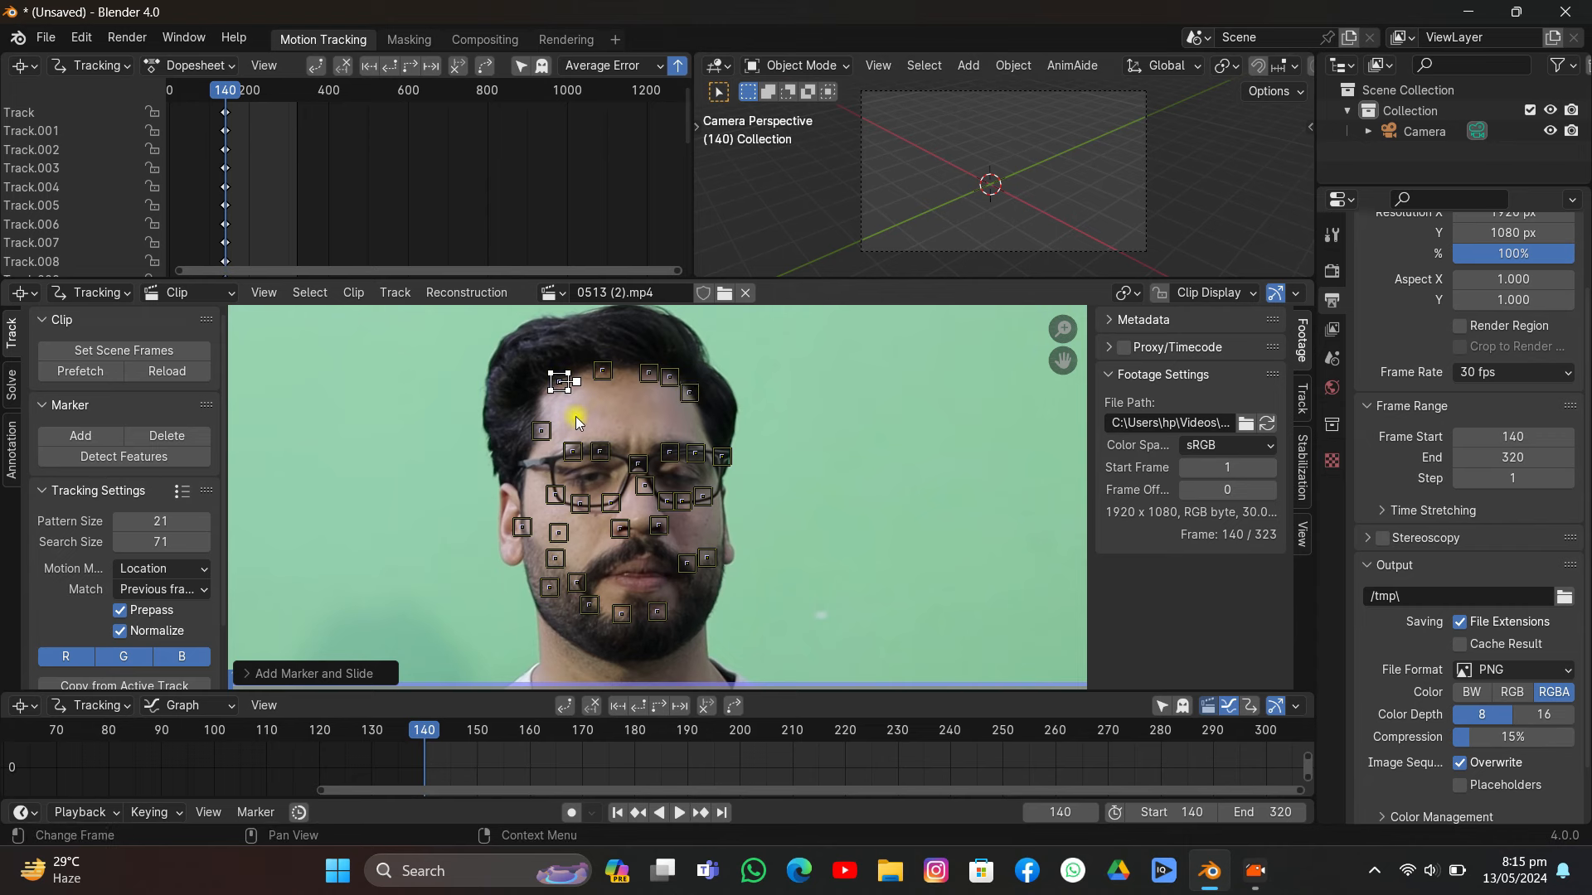
- Track all the markers forward through frame 320 and lock the finished tracks
key(a)
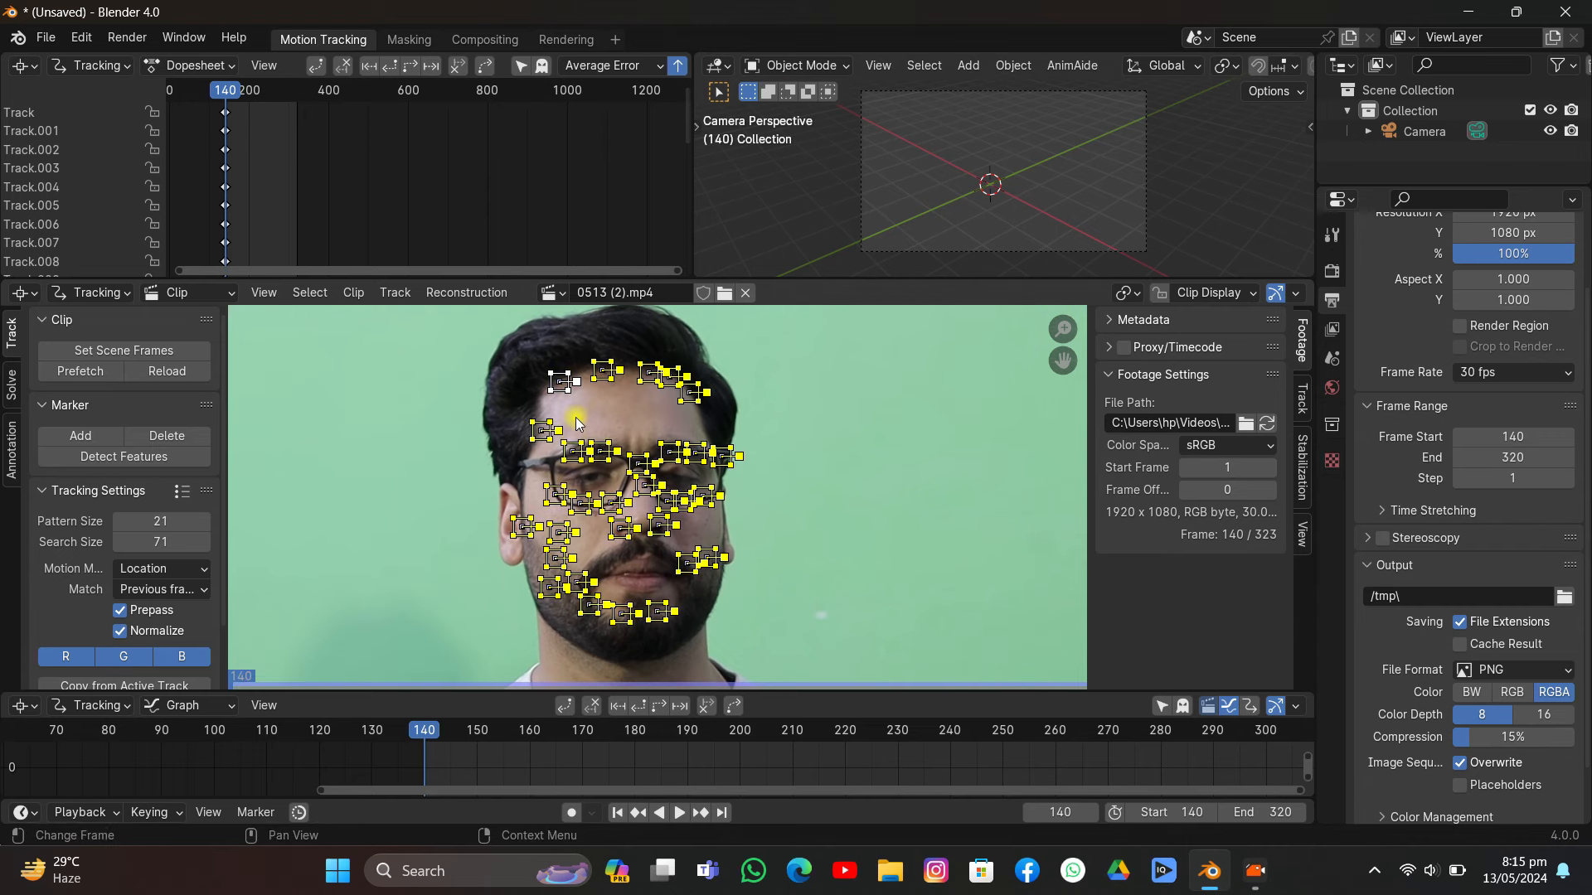
click(662, 705)
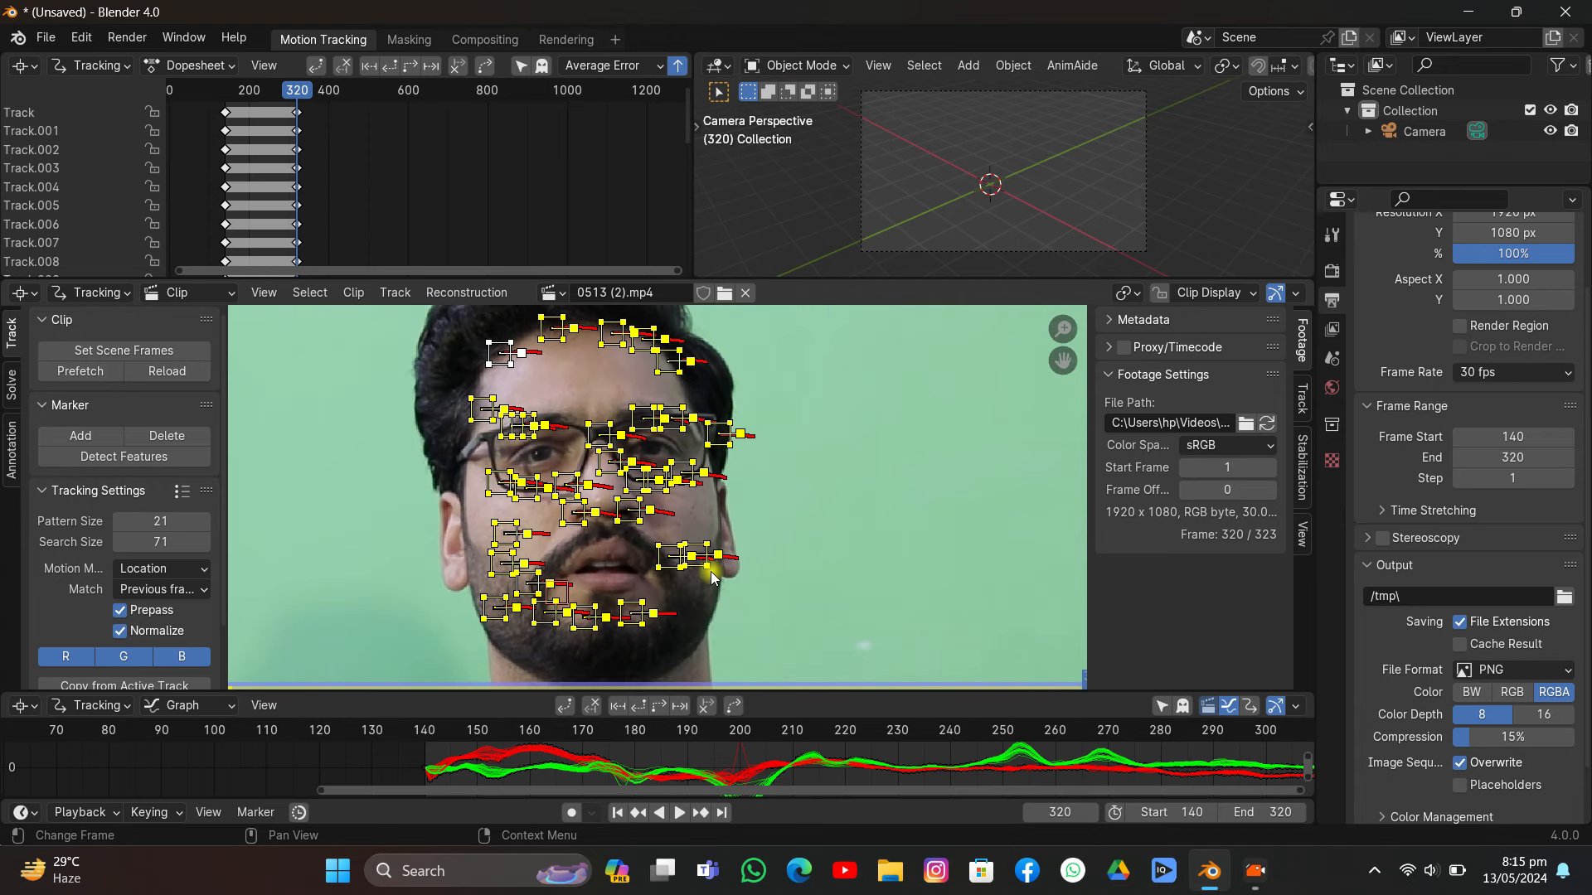
key(ctrl+l)
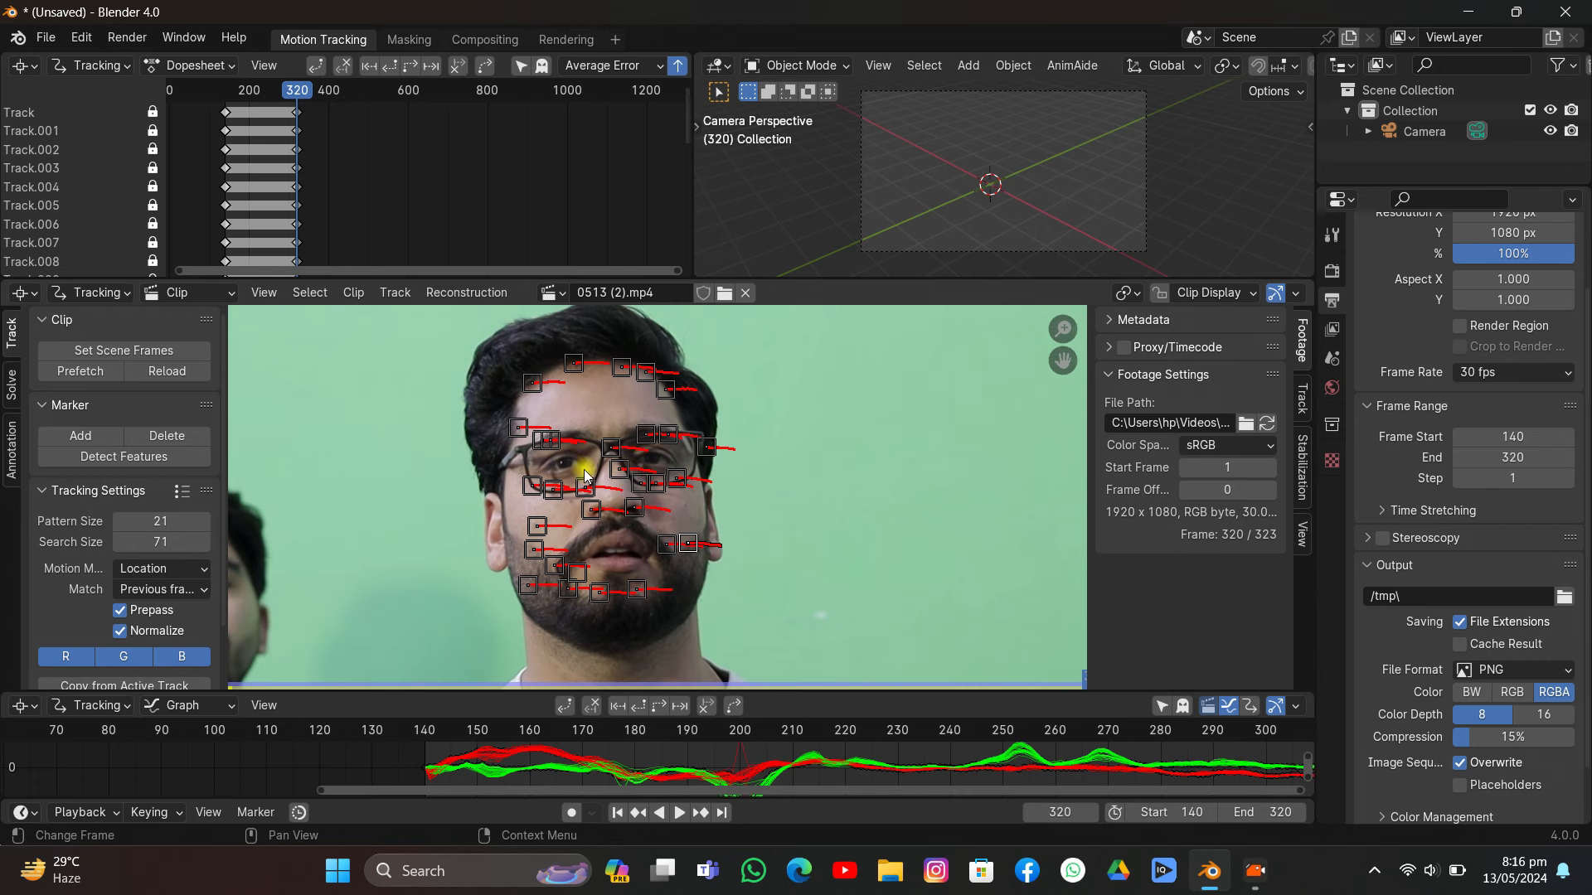
- At frame 320, add extra tracking markers on the hairline, between the eyebrows and on the glasses frame
ctrl+click(555, 365)
ctrl+click(595, 355)
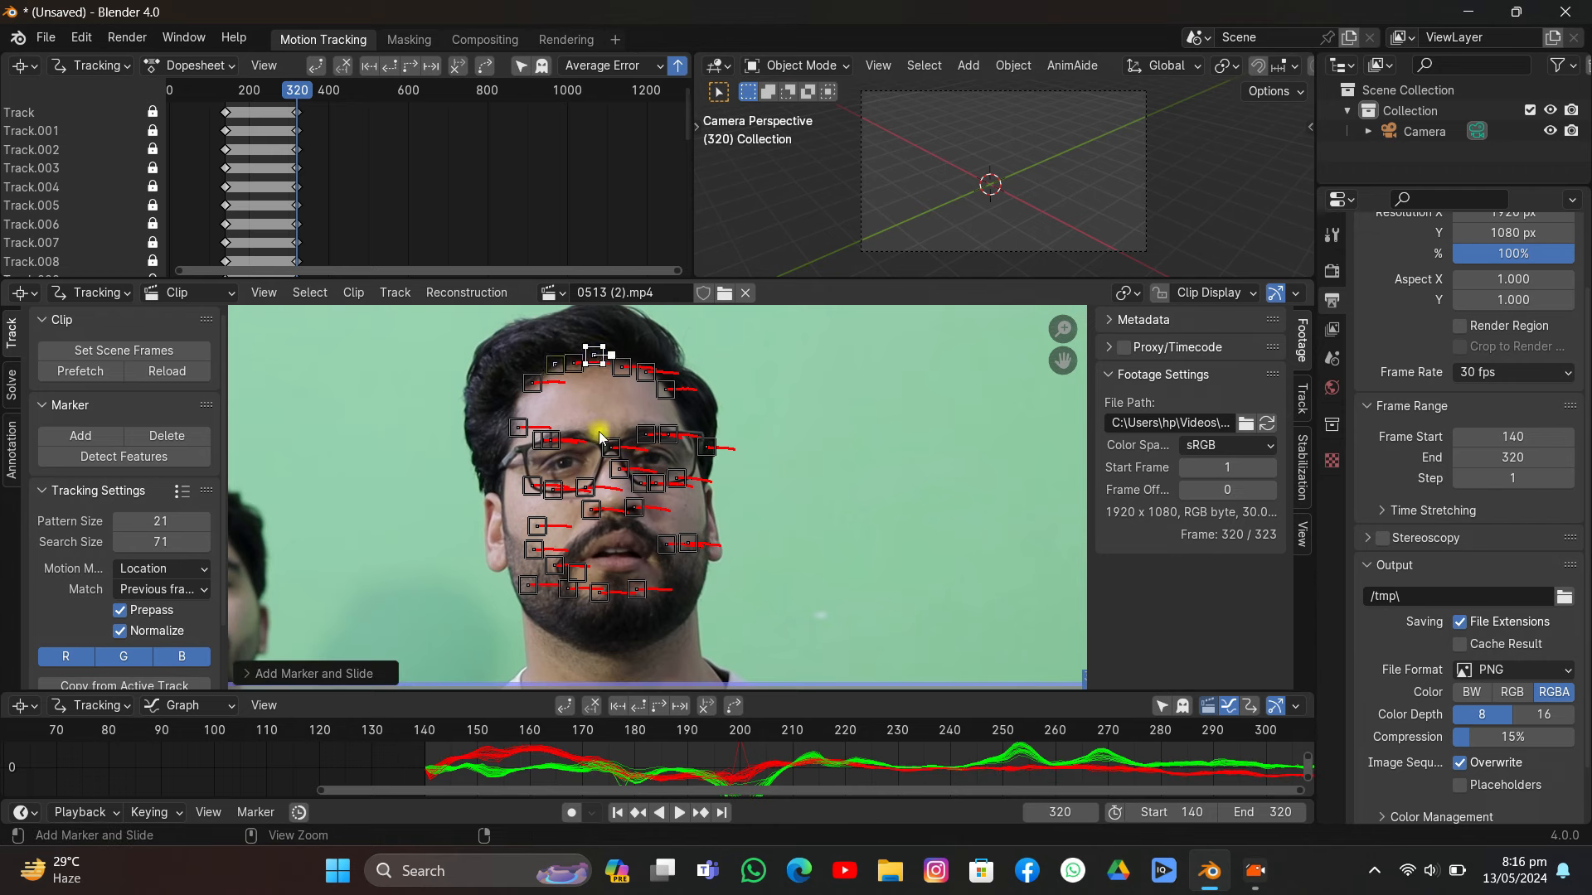
ctrl+click(600, 437)
ctrl+click(591, 480)
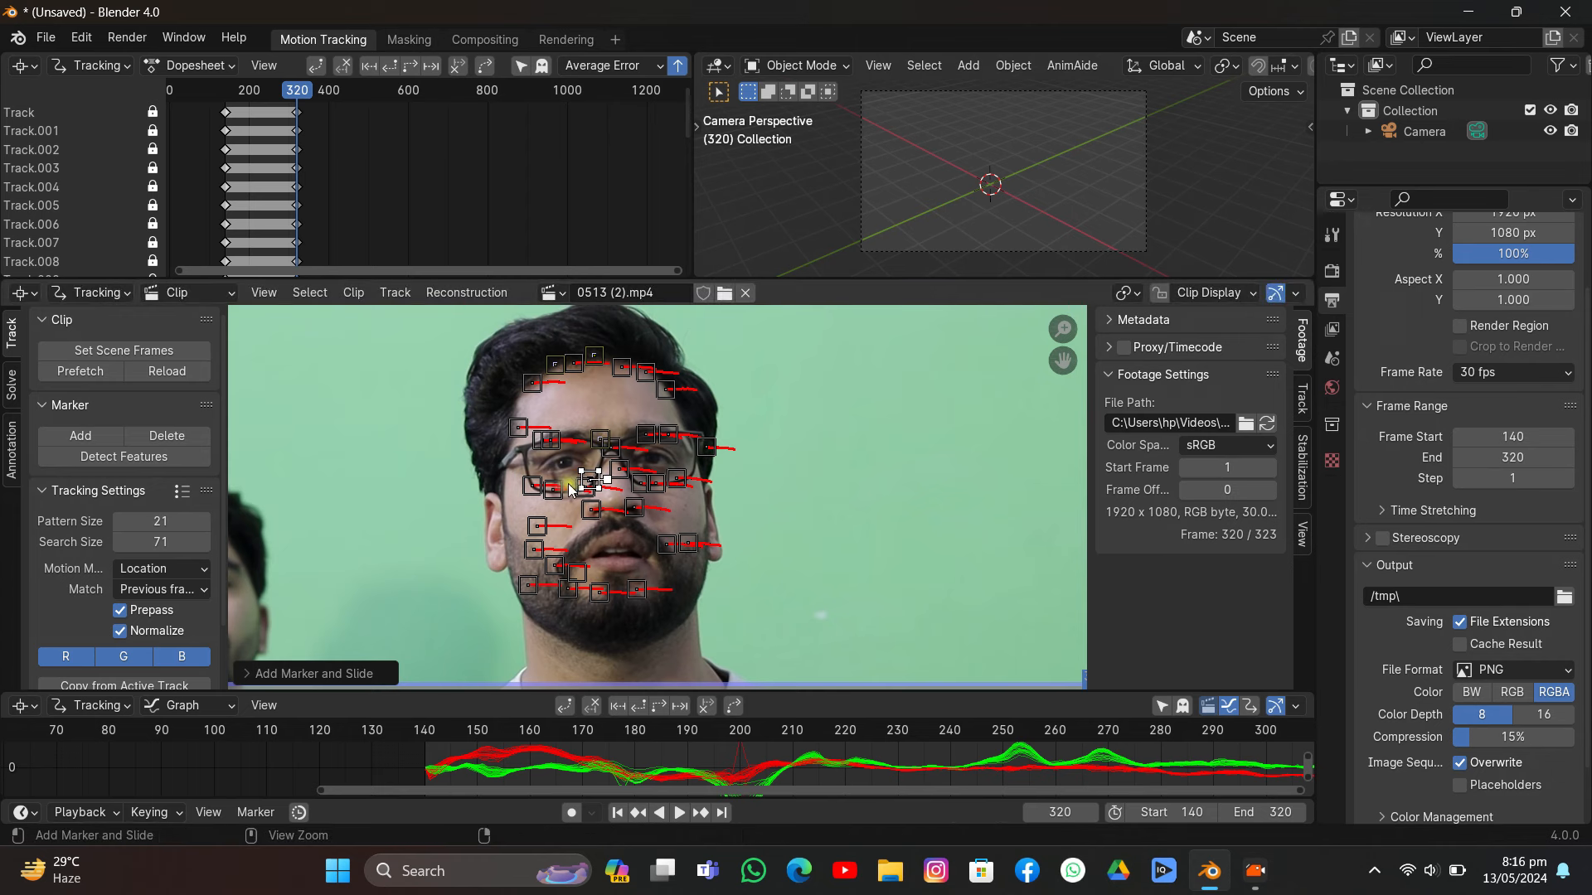
ctrl+click(524, 450)
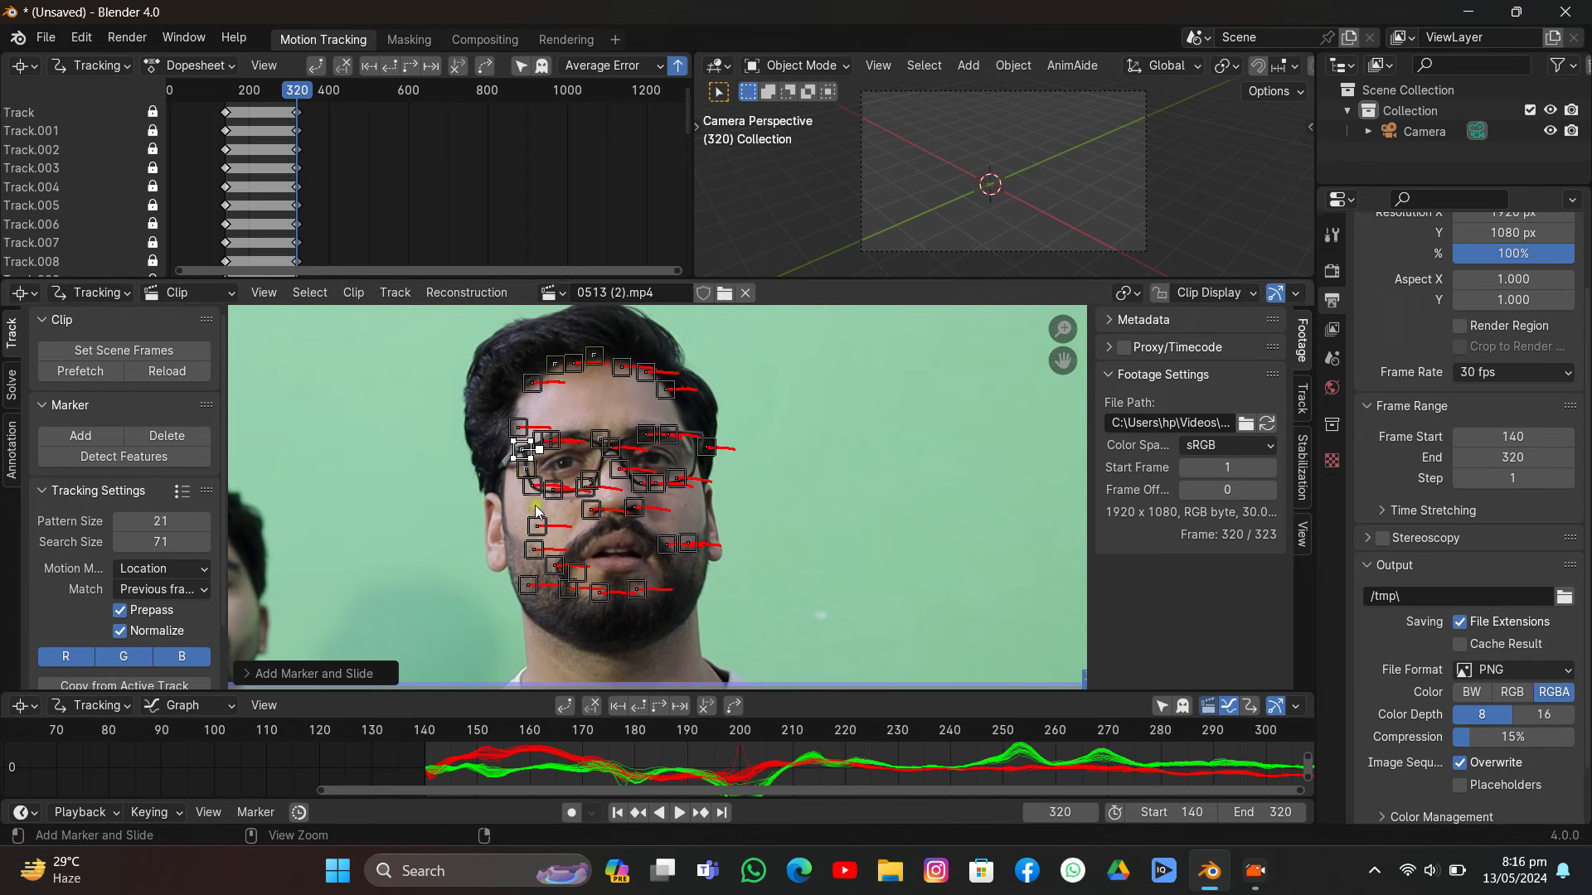
- Add extra tracking markers around the mouth, chin and jaw, at the temple and in the hair
ctrl+click(585, 540)
ctrl+click(647, 535)
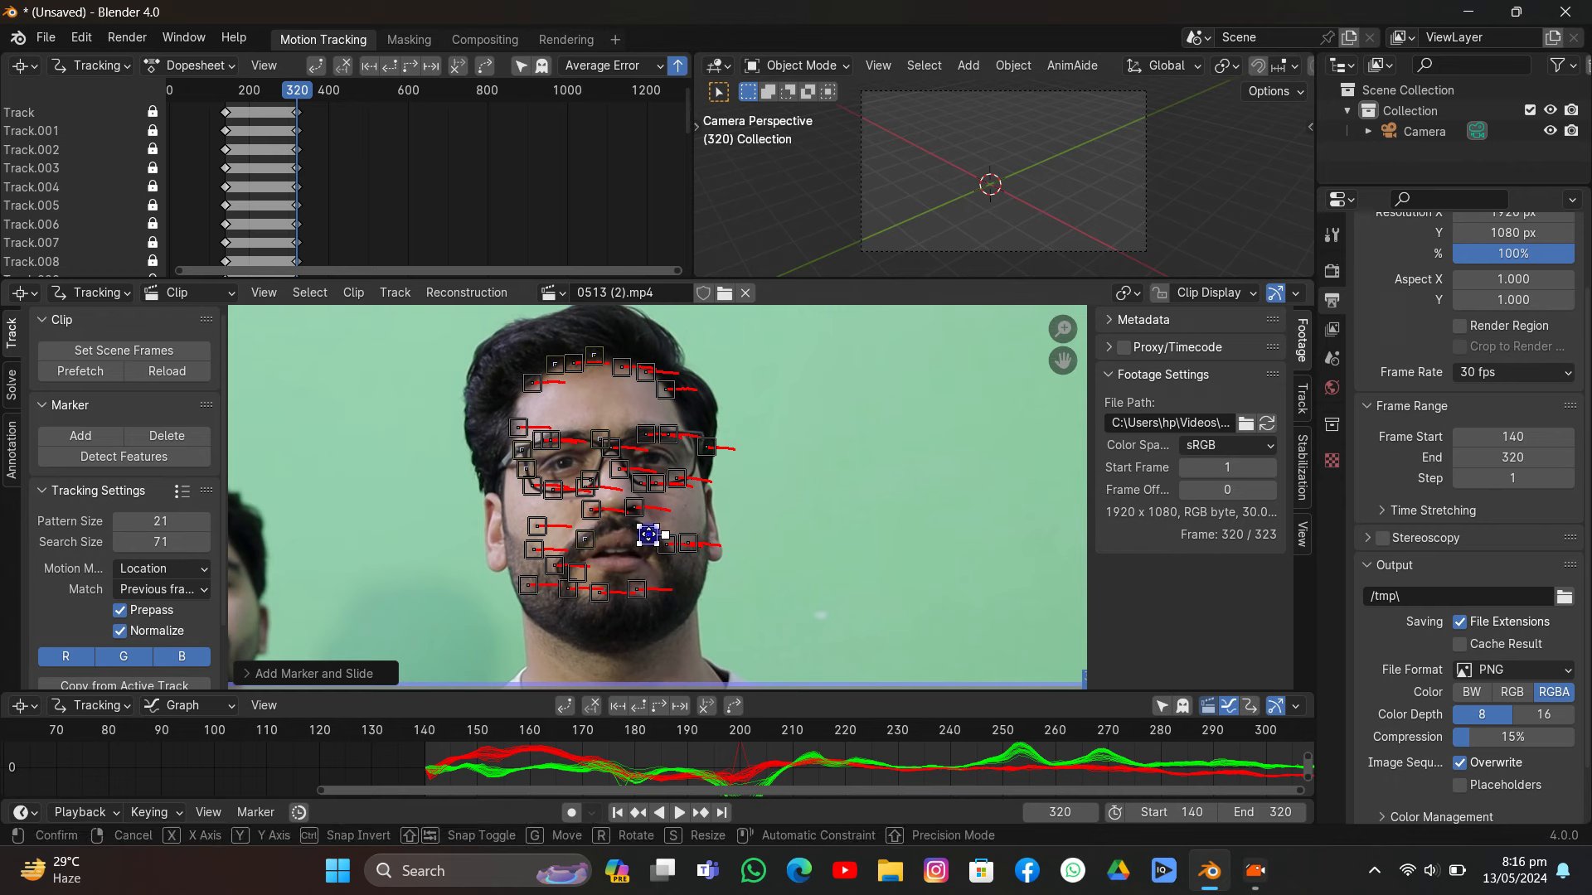
ctrl+click(615, 576)
ctrl+click(622, 620)
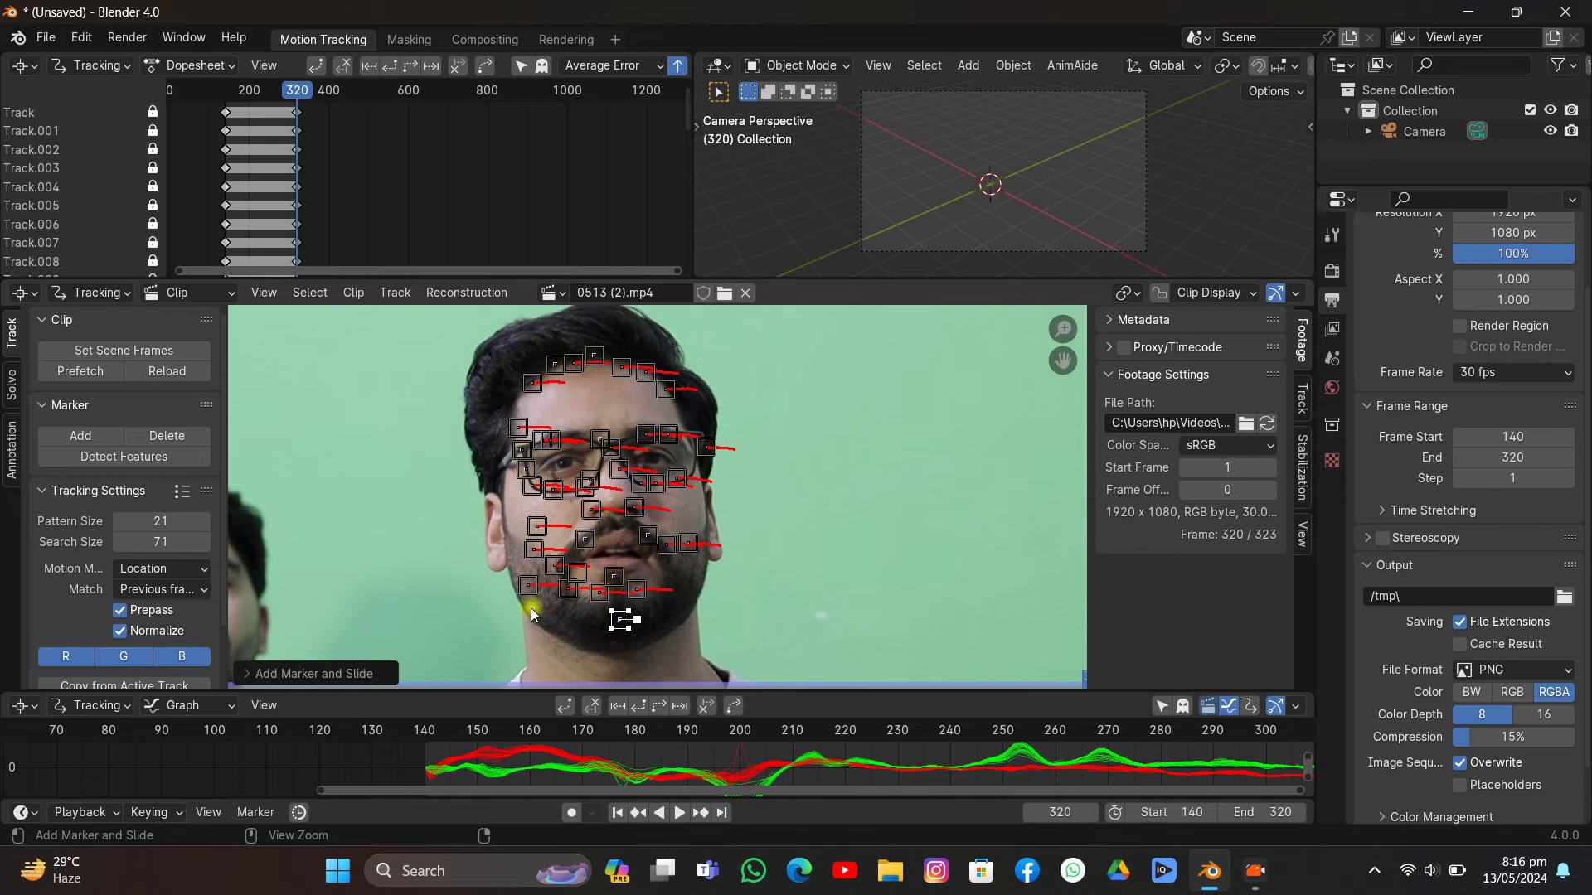
ctrl+click(516, 555)
ctrl+click(505, 425)
ctrl+click(522, 359)
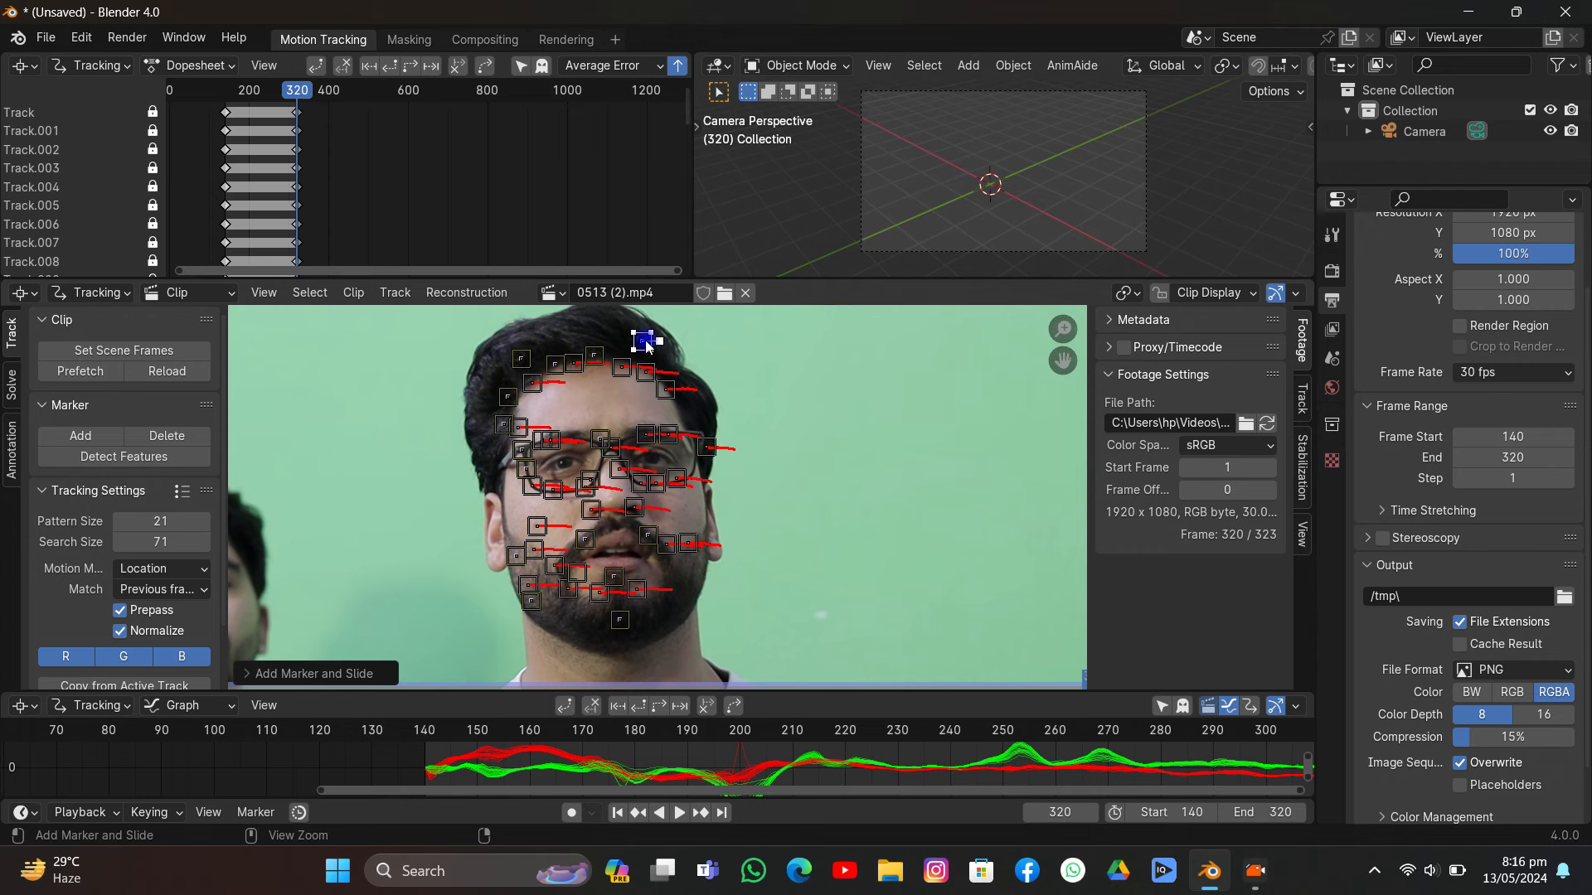
ctrl+click(674, 356)
- Select all the new unlocked markers and track them backward to frame 140
key(a)
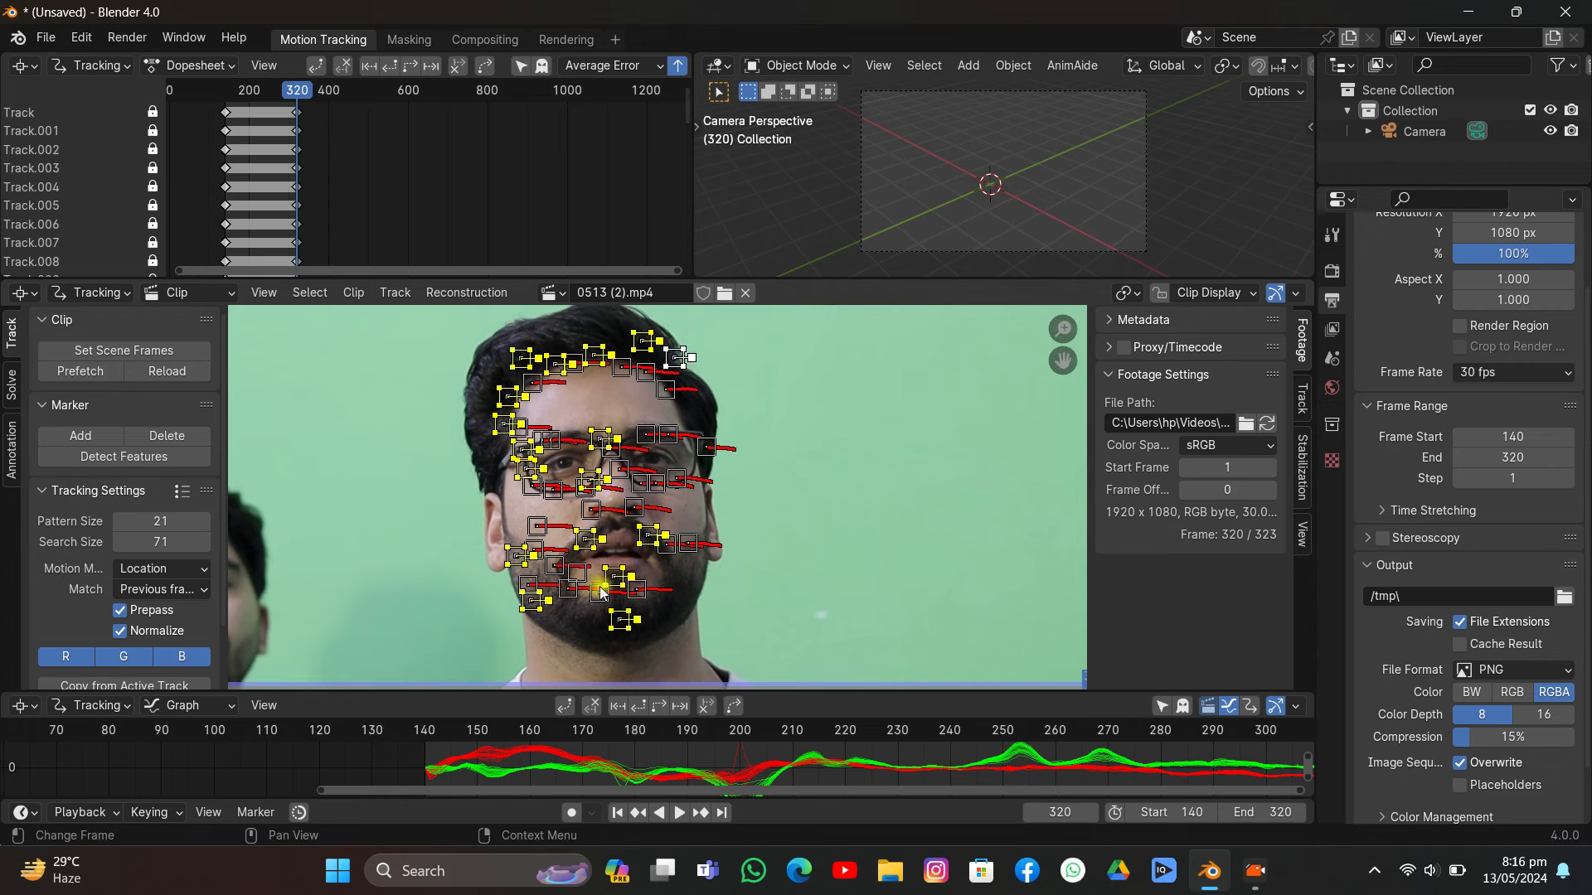
click(641, 706)
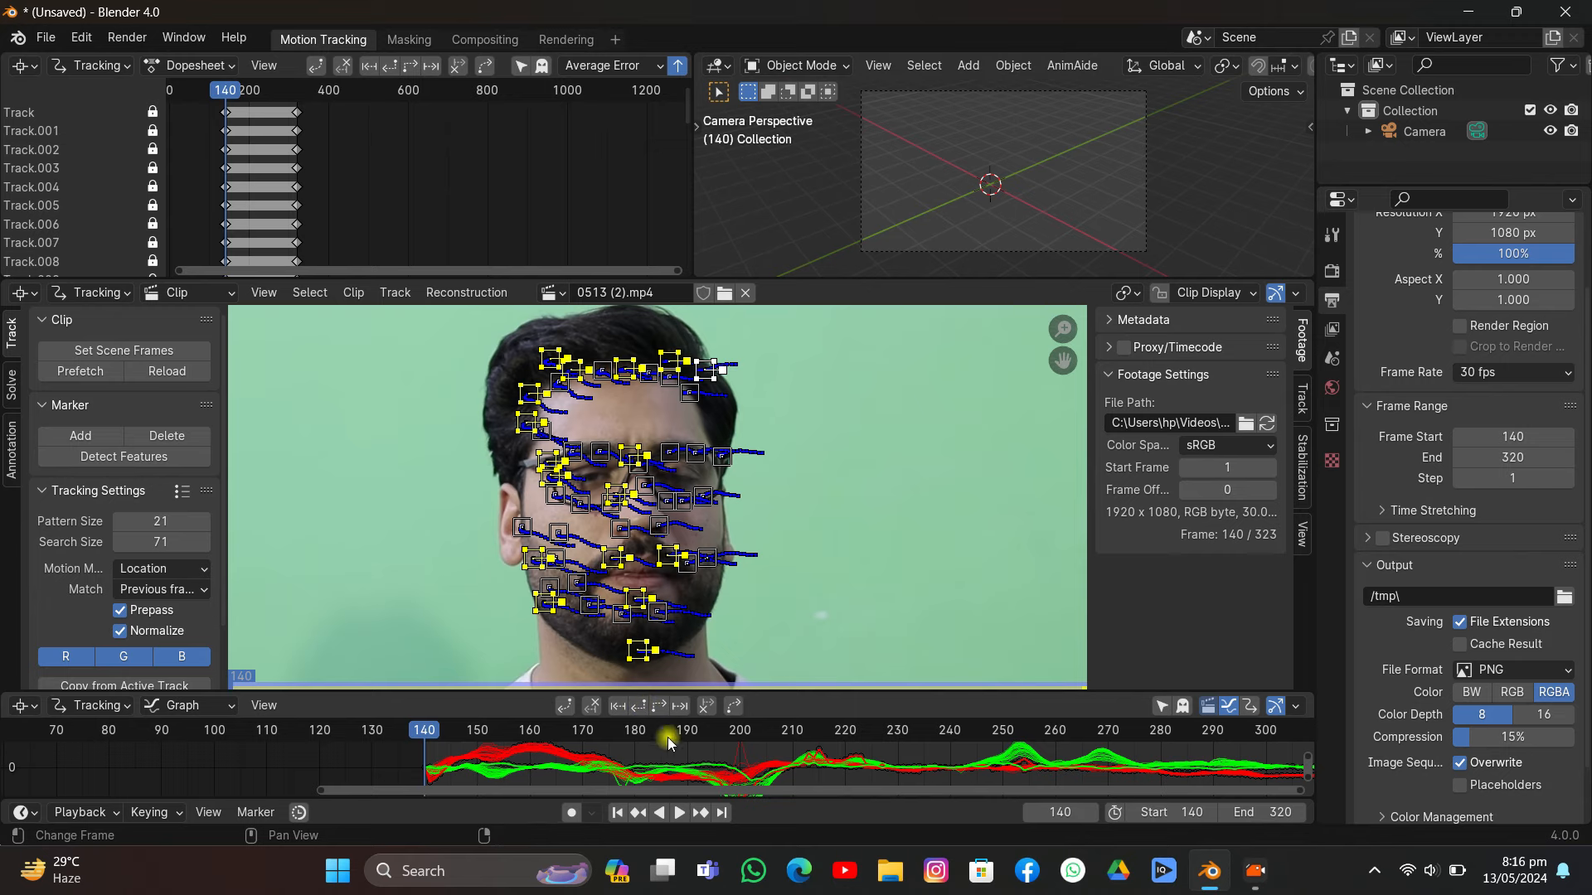
- At frame 206, lock the selected tracks and turn off the display of the track paths
mouse_move(668, 738)
mouse_down()
mouse_move(813, 718)
mouse_move(769, 720)
mouse_up()
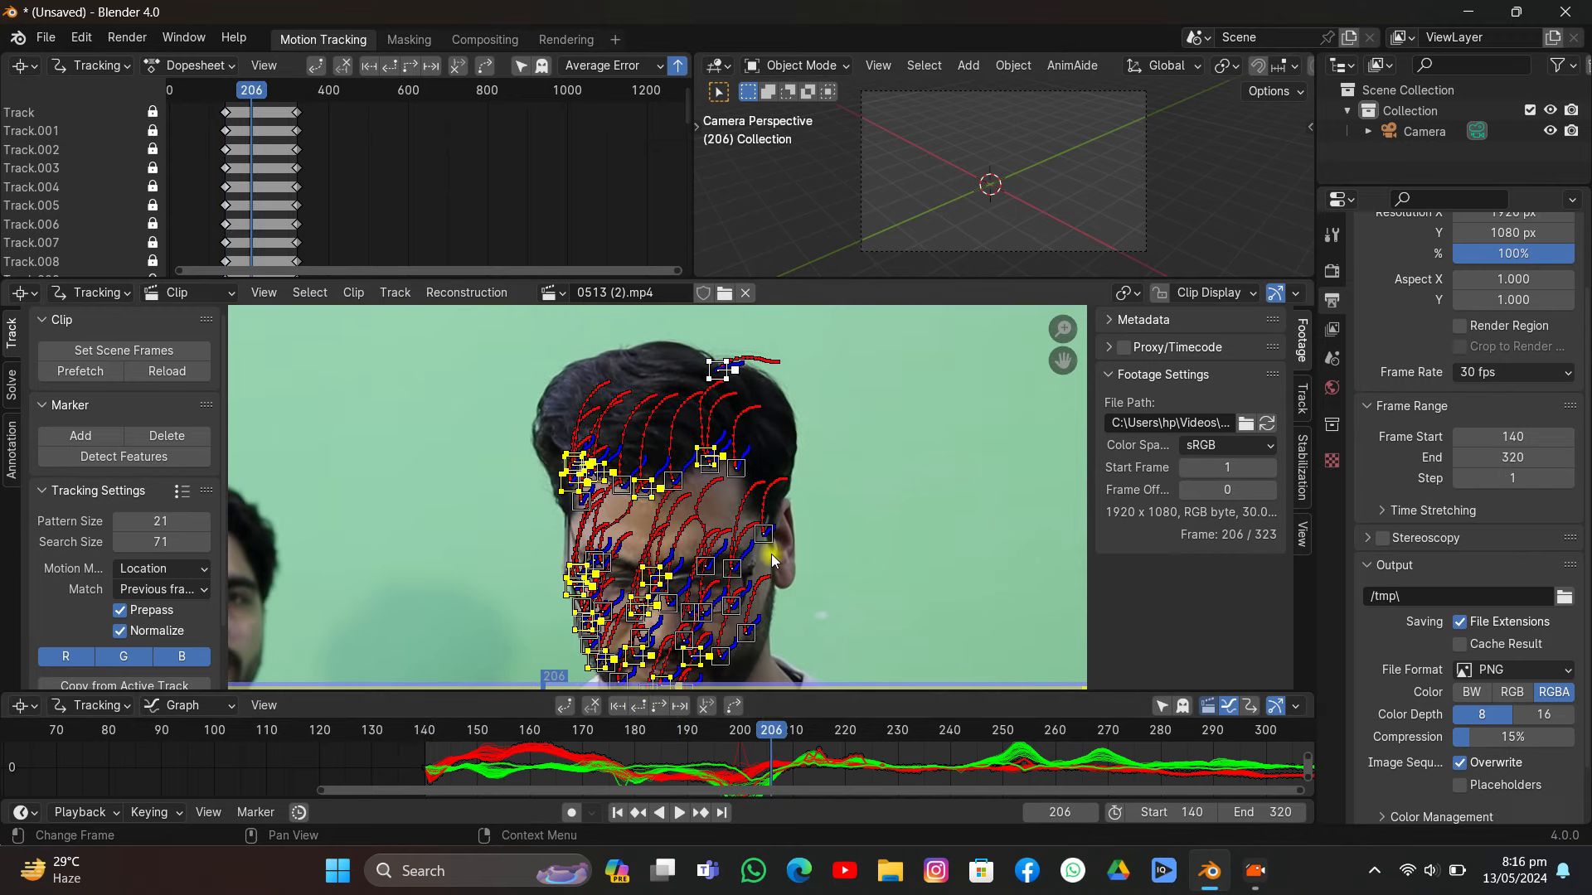
key(ctrl+l)
click(827, 549)
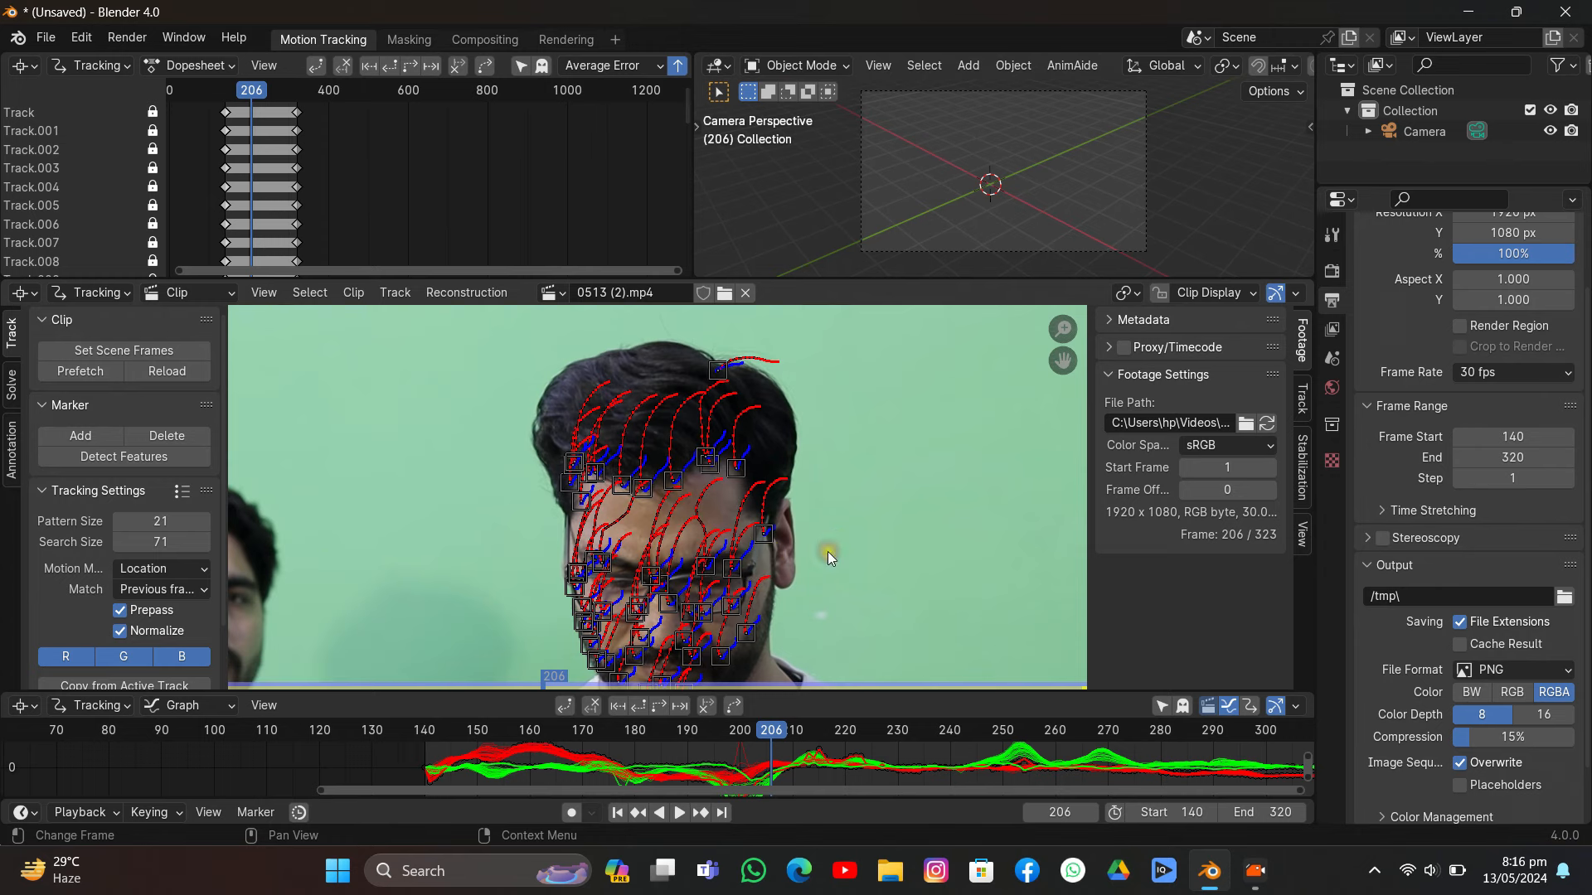
middle_drag(827, 551, 744, 446)
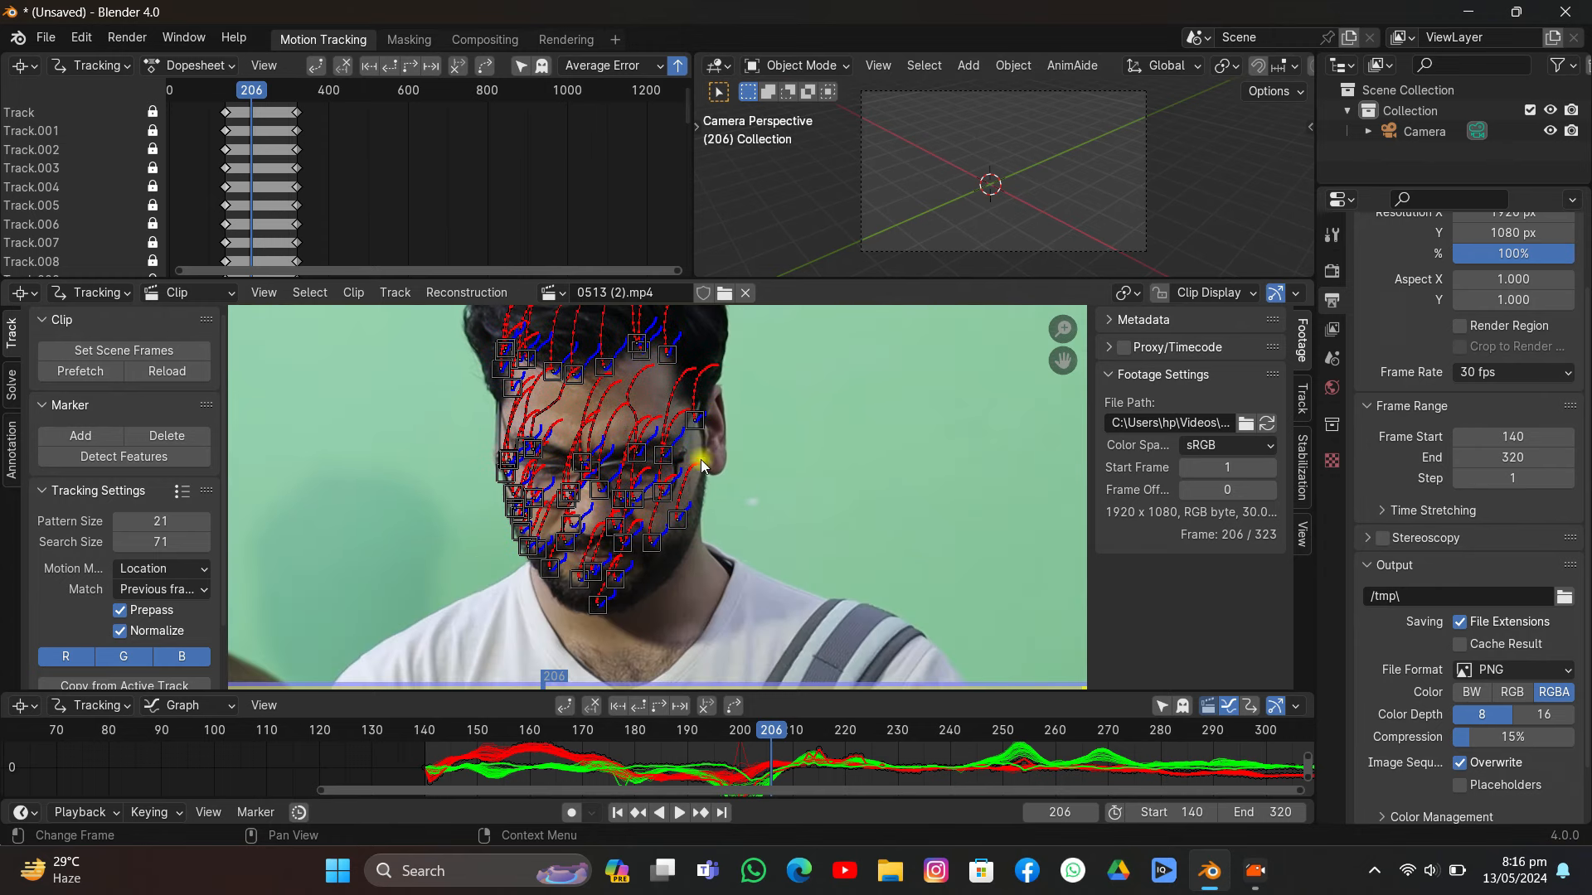
click(1209, 293)
click(1111, 598)
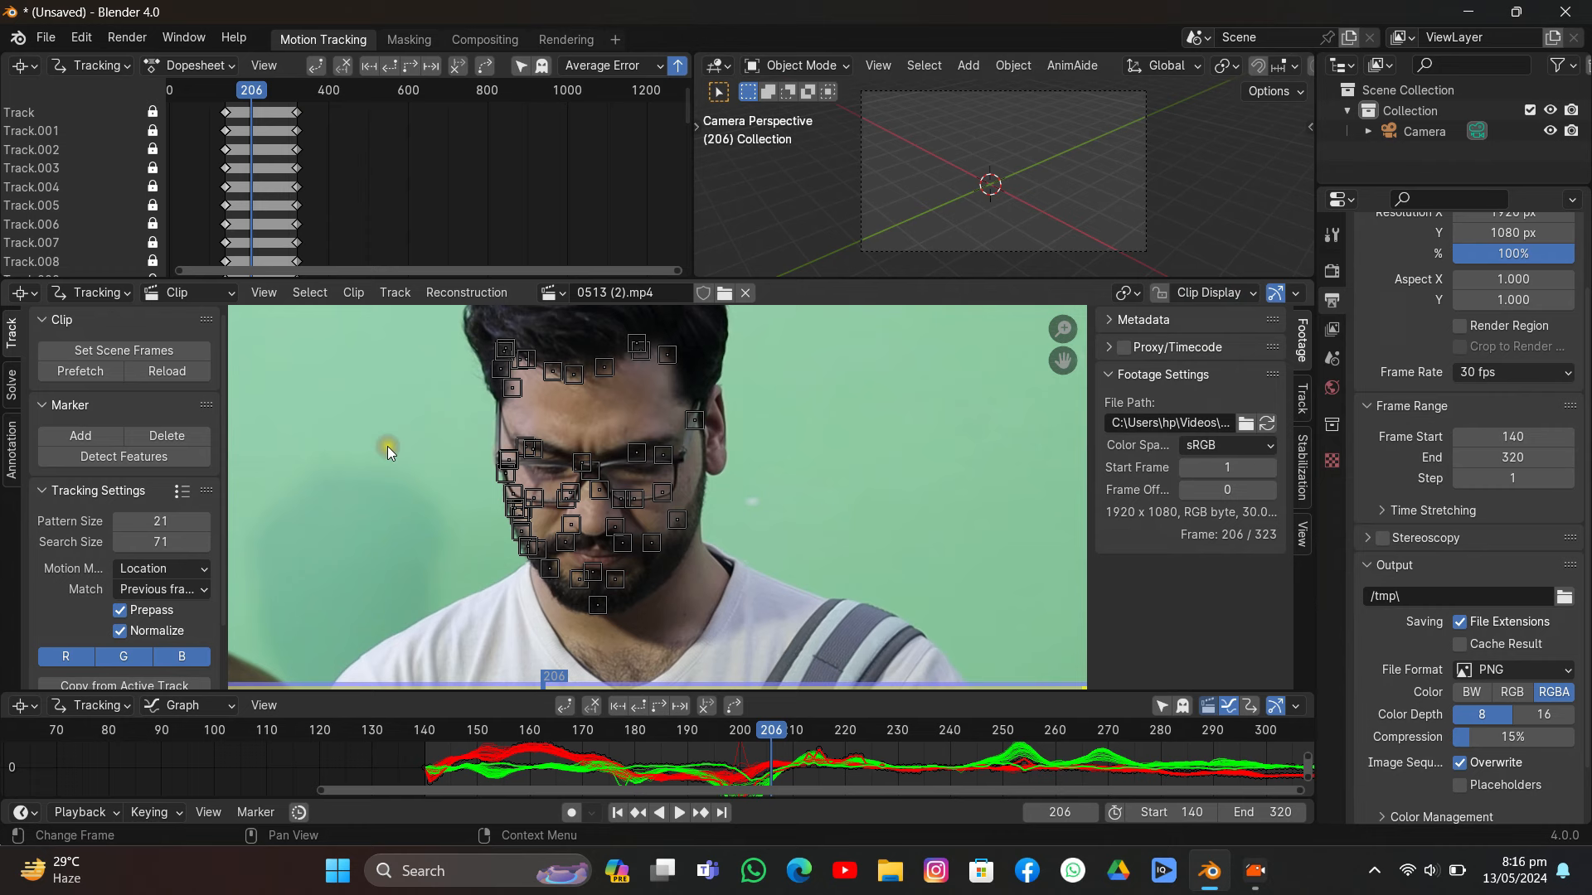
- Add extra tracking markers on the hairline, between the eyebrows, beside the nose, on the cheek and along the jaw
ctrl+click(584, 442)
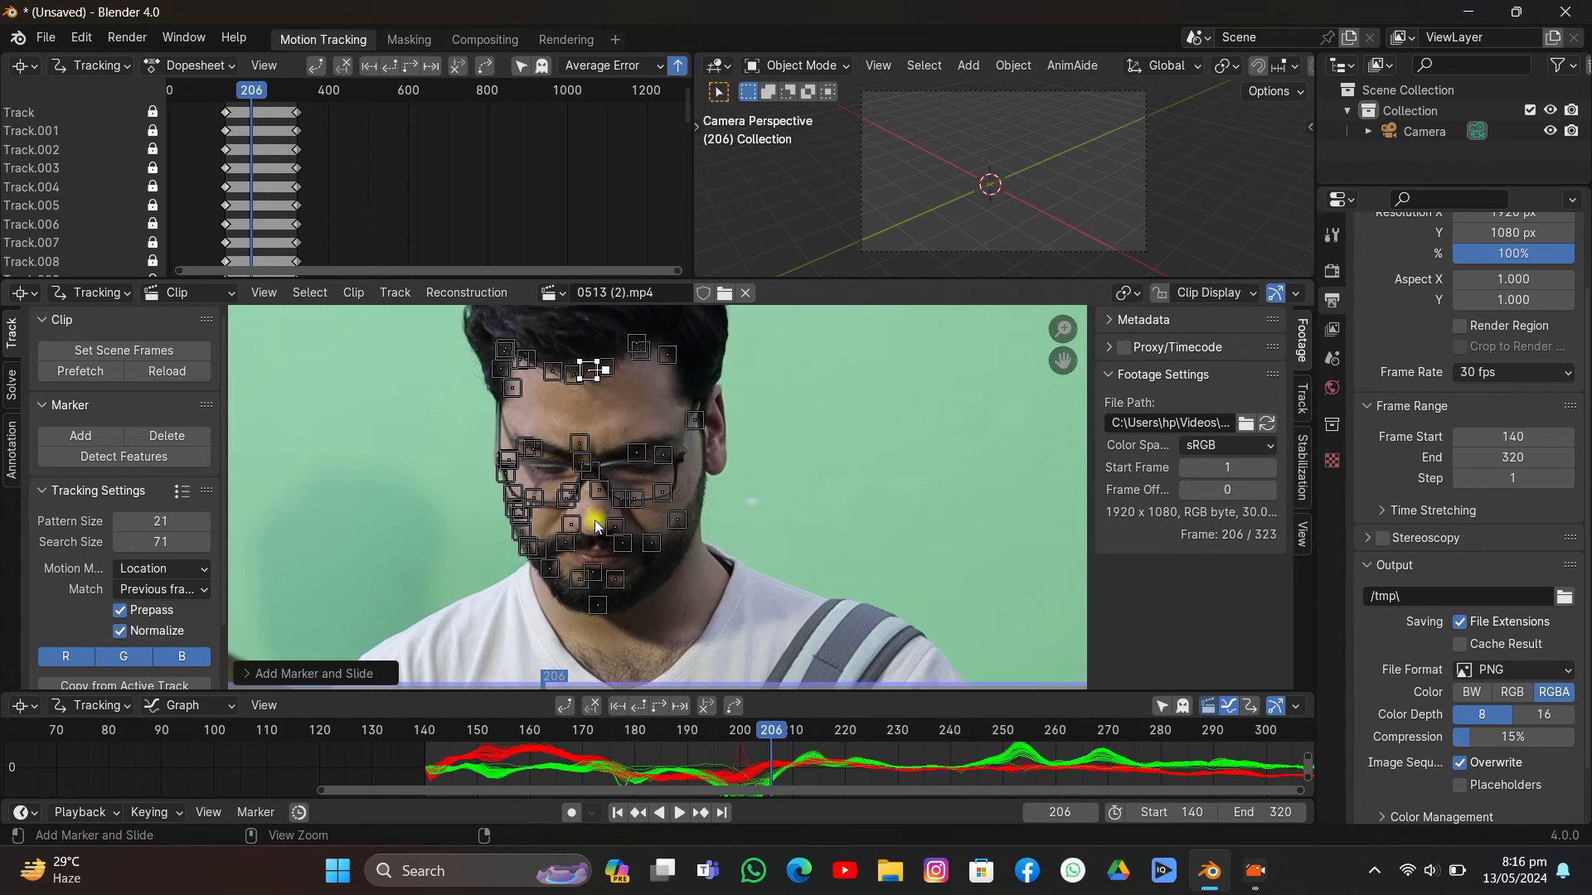
ctrl+click(594, 521)
ctrl+click(651, 494)
ctrl+click(640, 572)
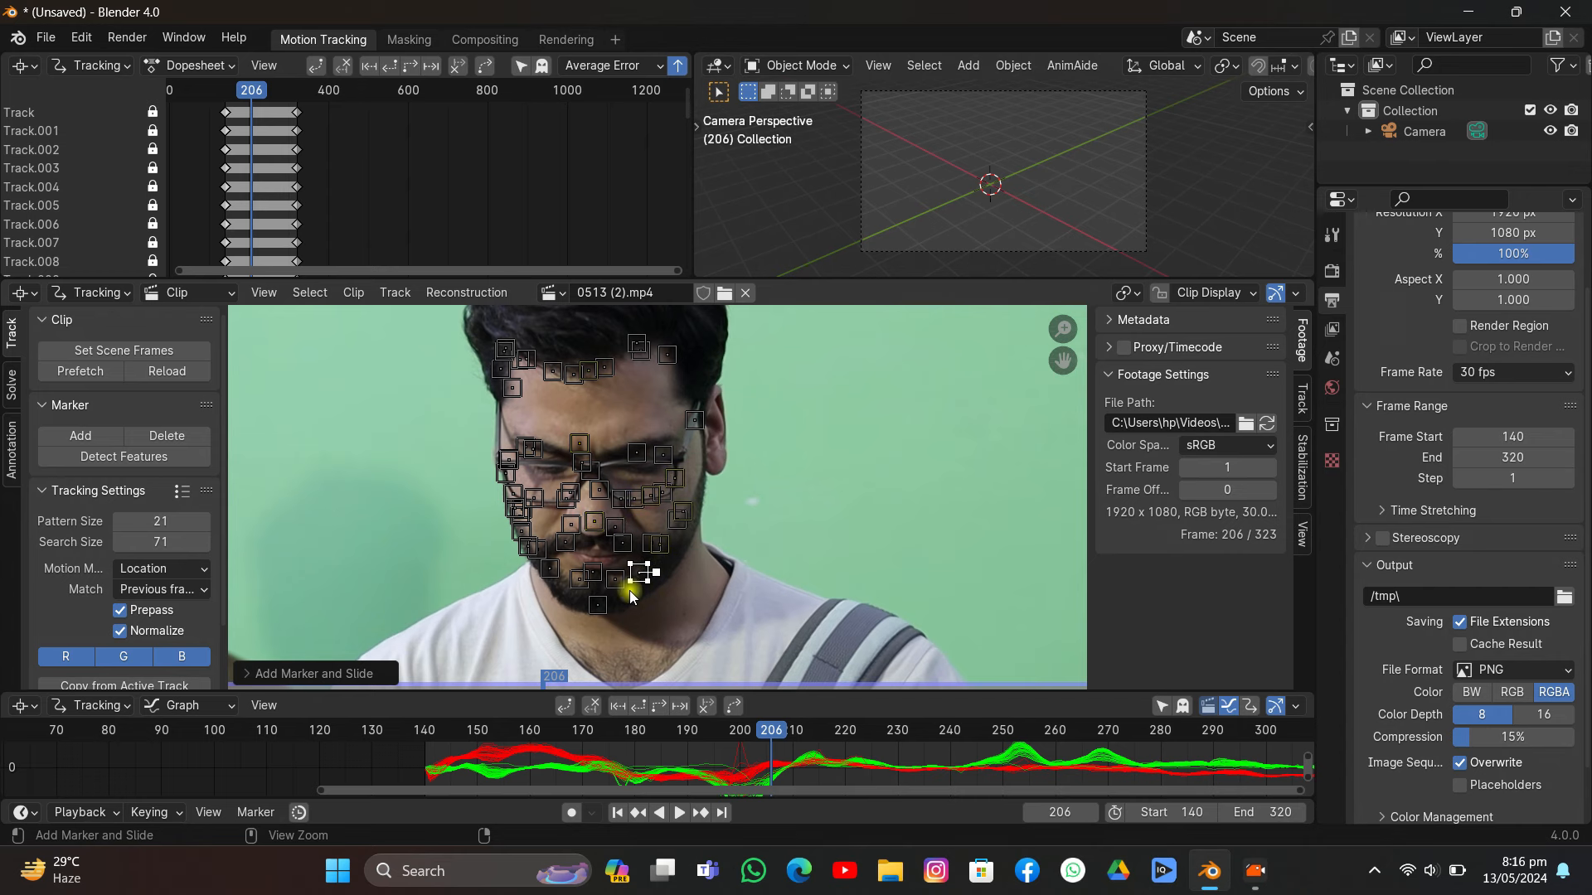
ctrl+click(629, 591)
- Add more tracking markers along the side of the face, at the temples, in the hair and on the ear
ctrl+click(538, 538)
ctrl+click(554, 514)
ctrl+click(505, 436)
ctrl+click(503, 408)
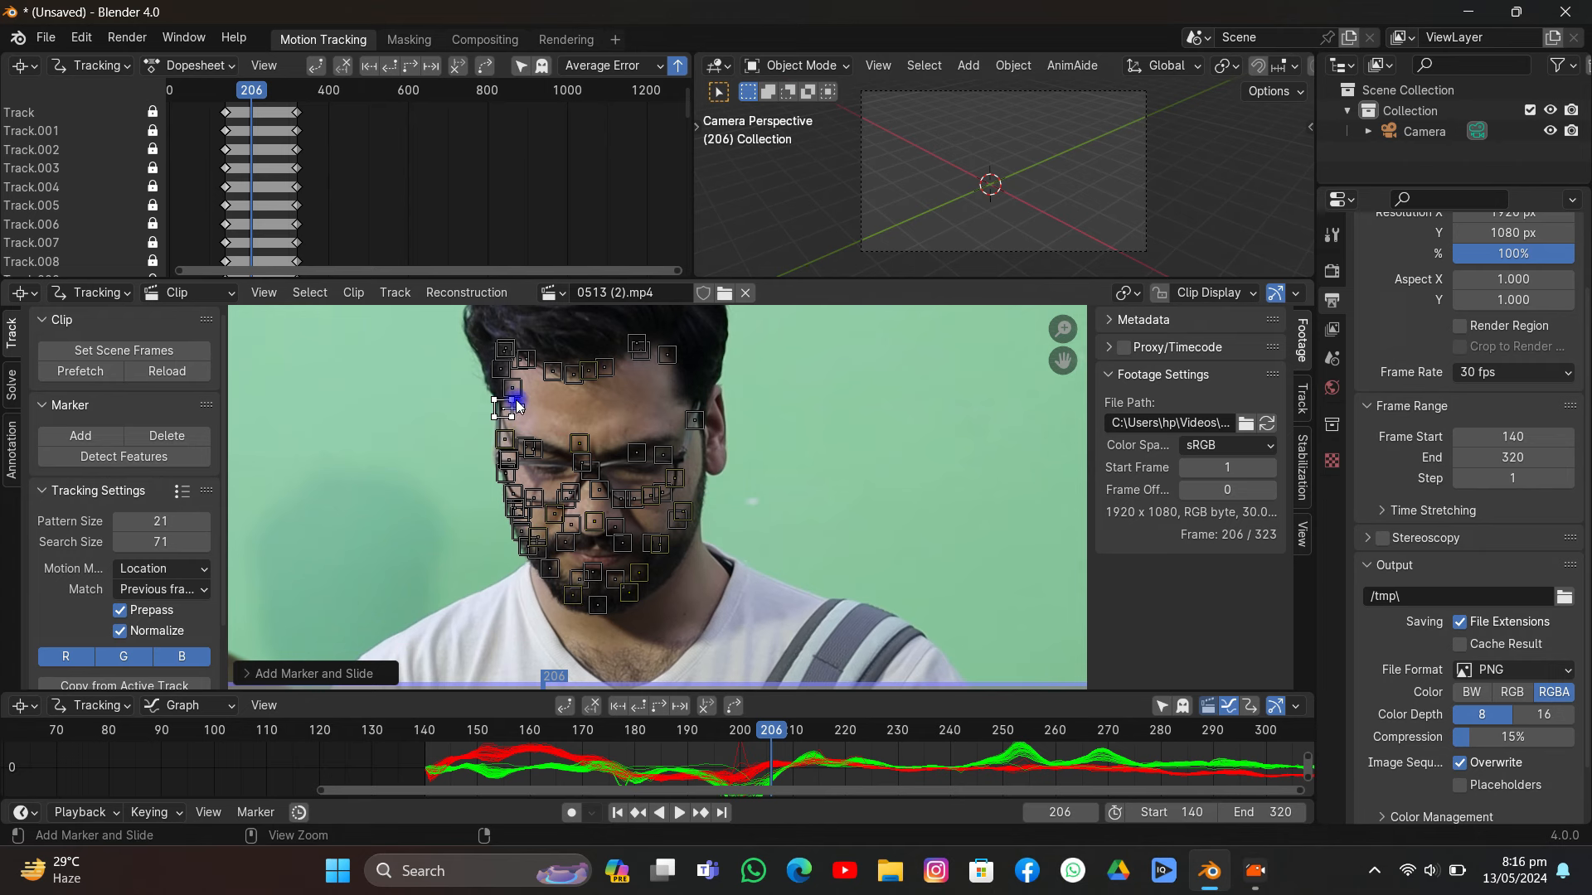
ctrl+click(548, 370)
ctrl+click(556, 332)
ctrl+click(692, 338)
ctrl+click(686, 388)
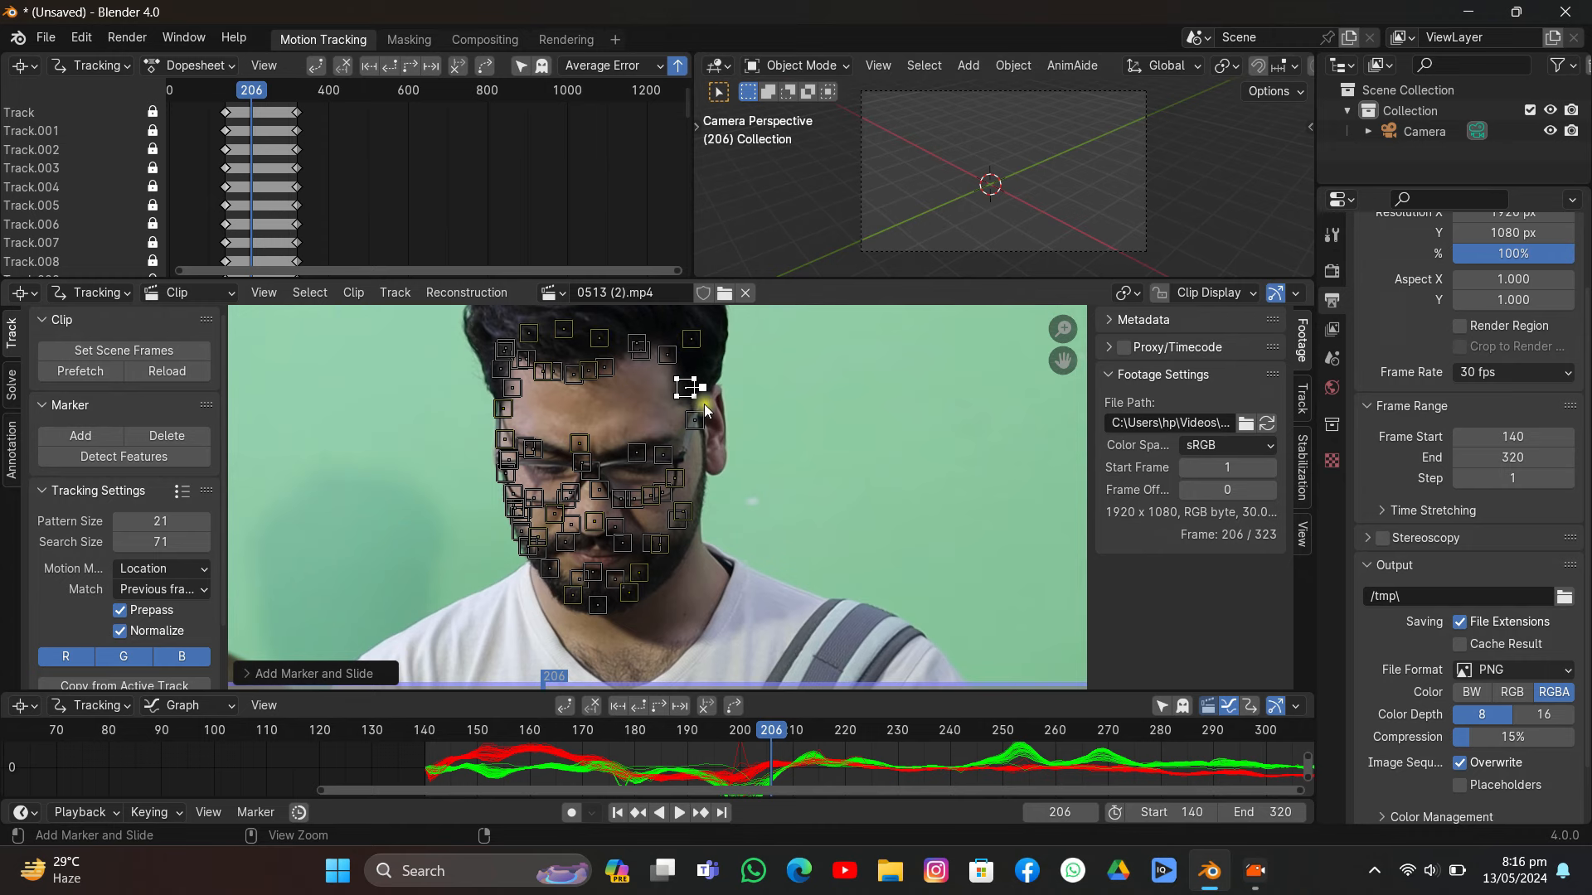
ctrl+click(718, 453)
- Select all the new unlocked markers and track them forward to frame 320
key(a)
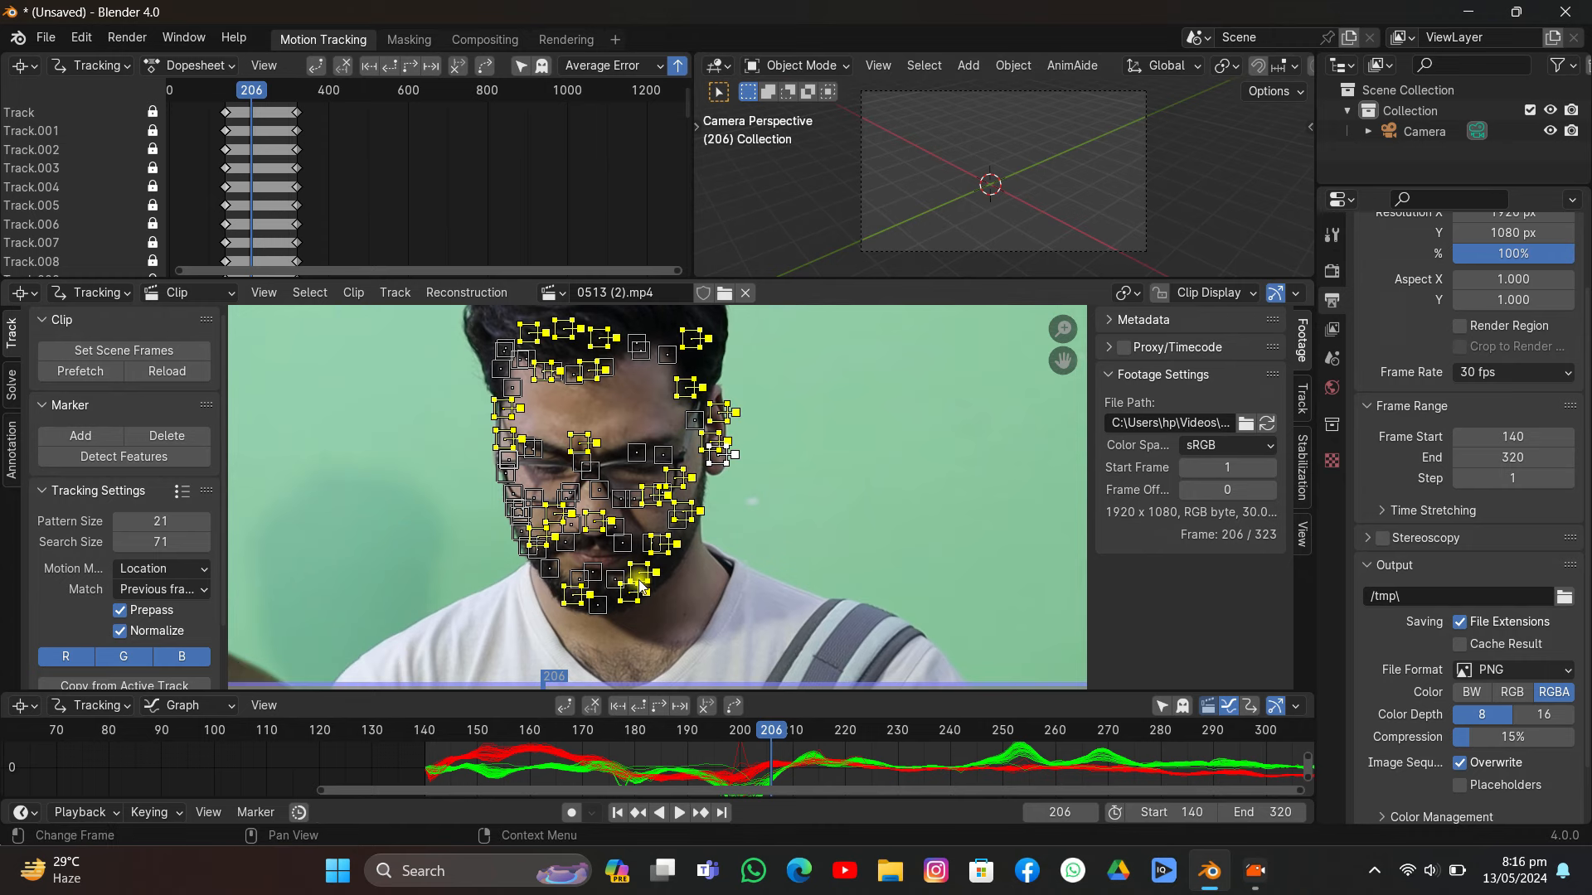
drag(639, 728, 722, 730)
click(661, 705)
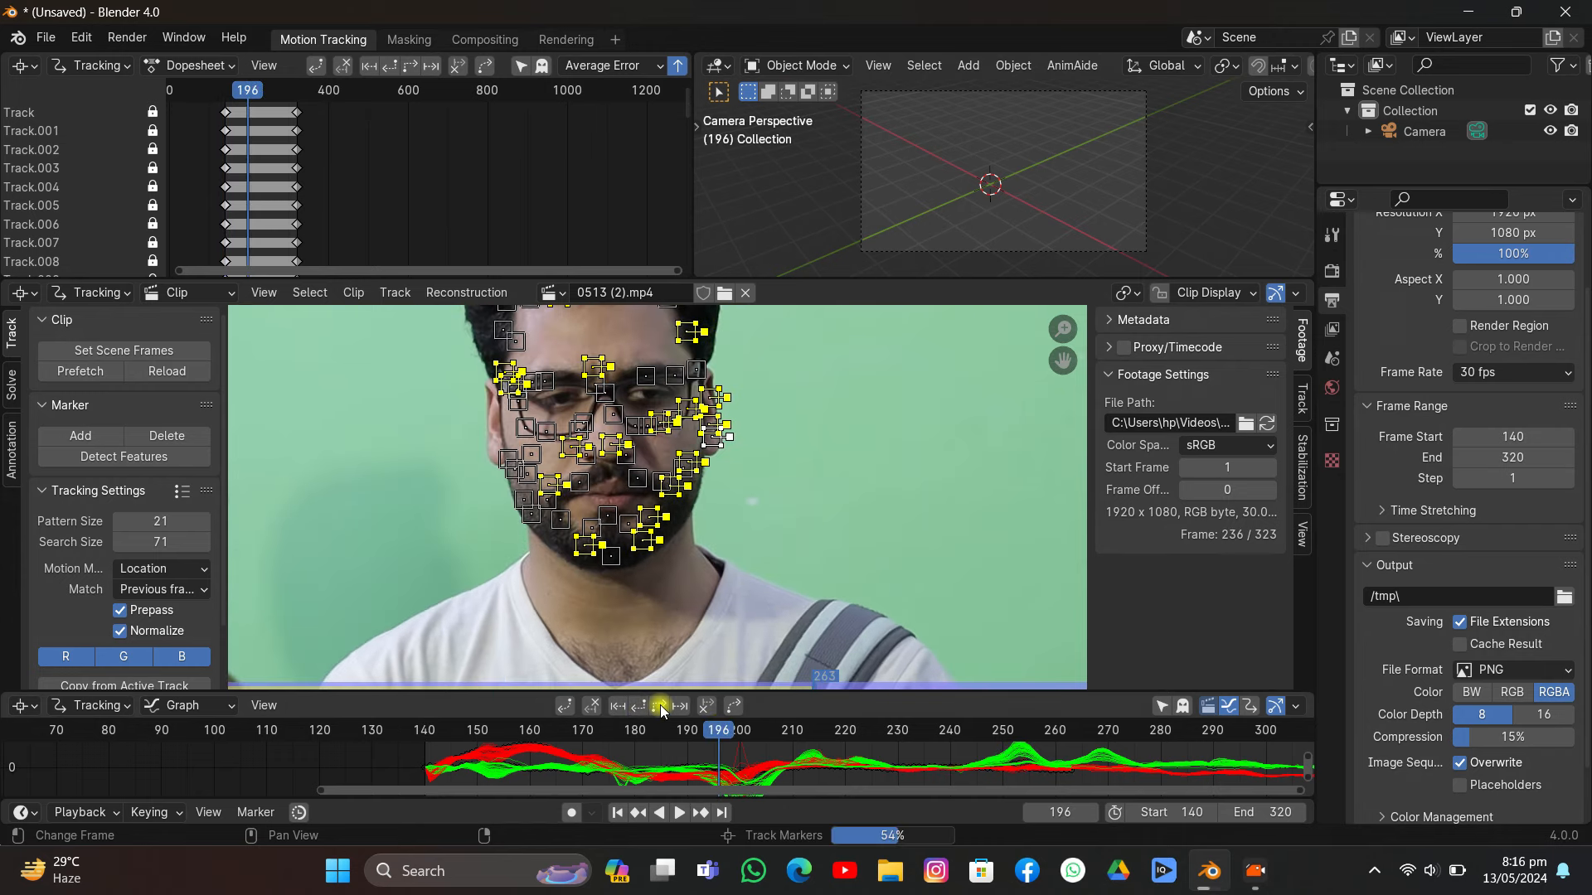
scroll(634, 506, down, 2)
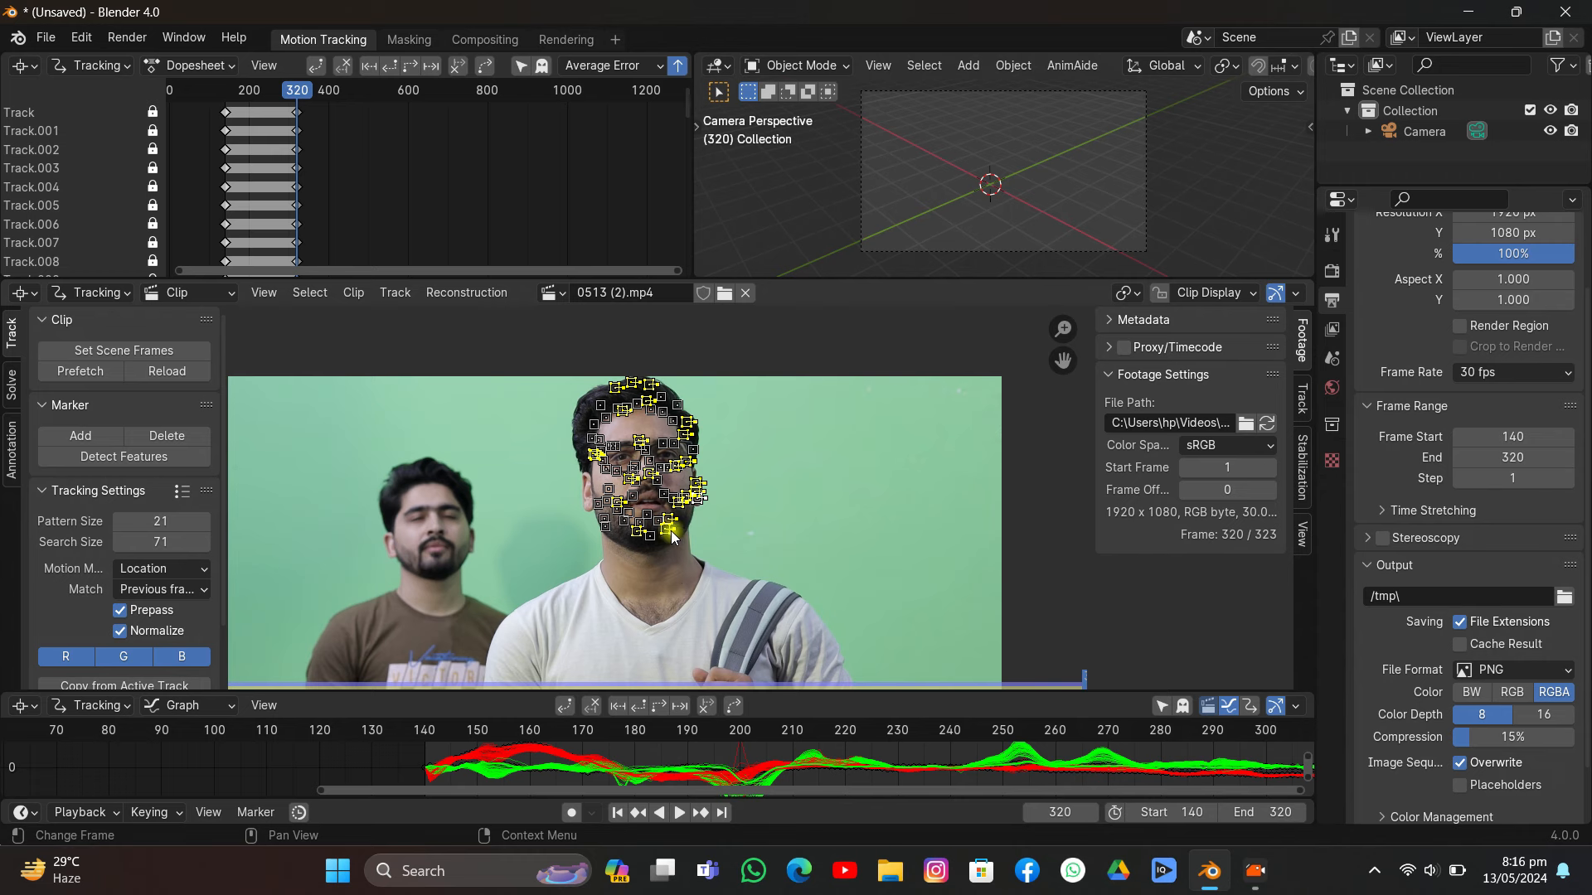
- Unlock all the tracks and select every one of them
key(alt+l)
click(787, 483)
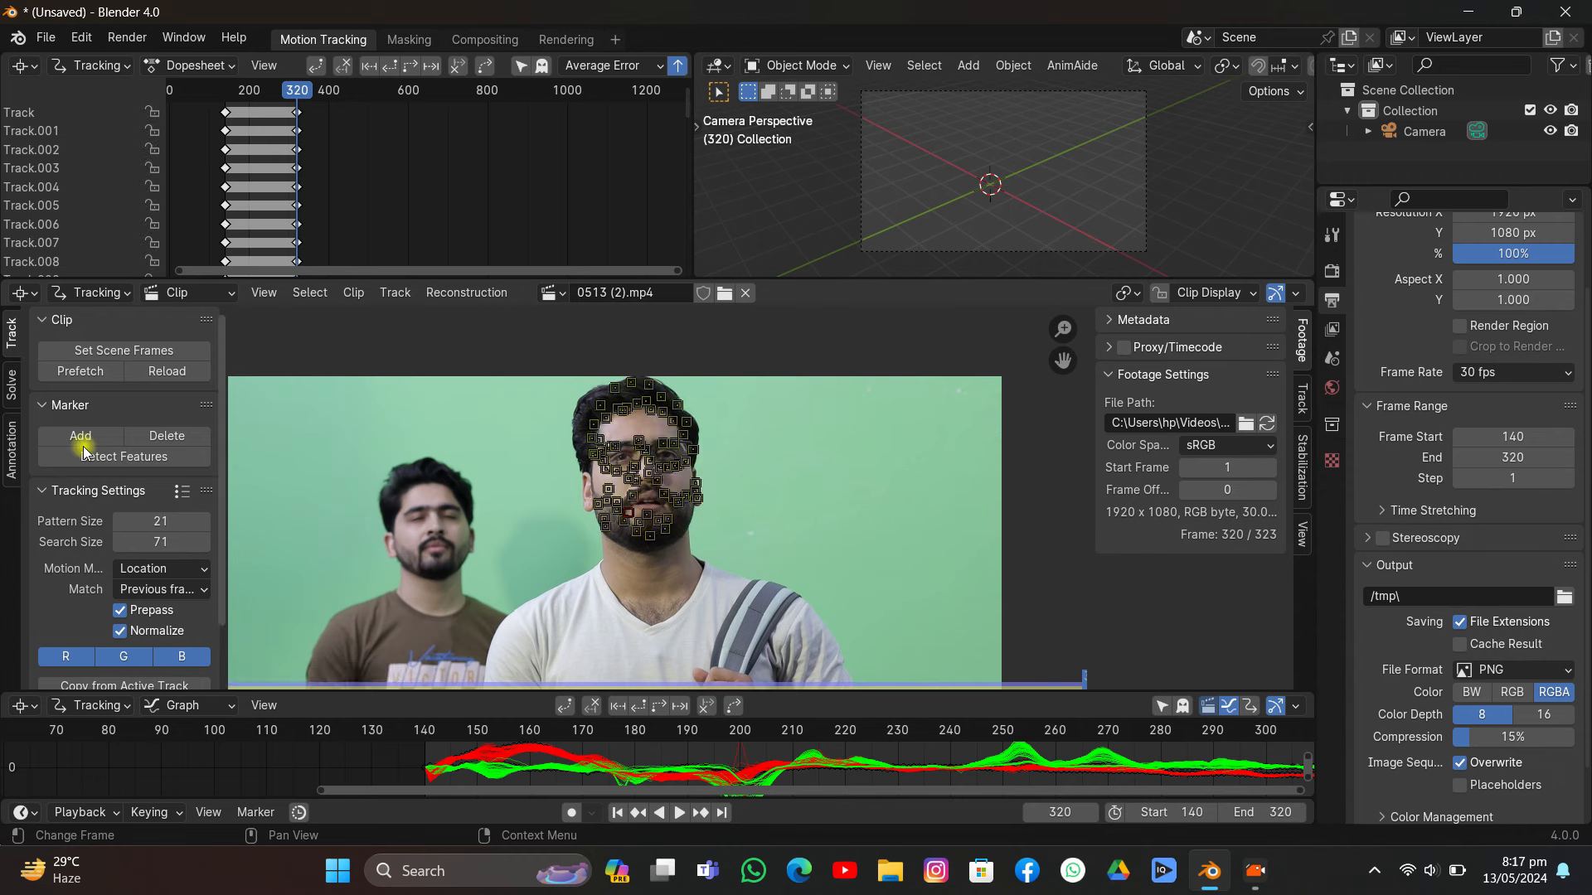
click(10, 390)
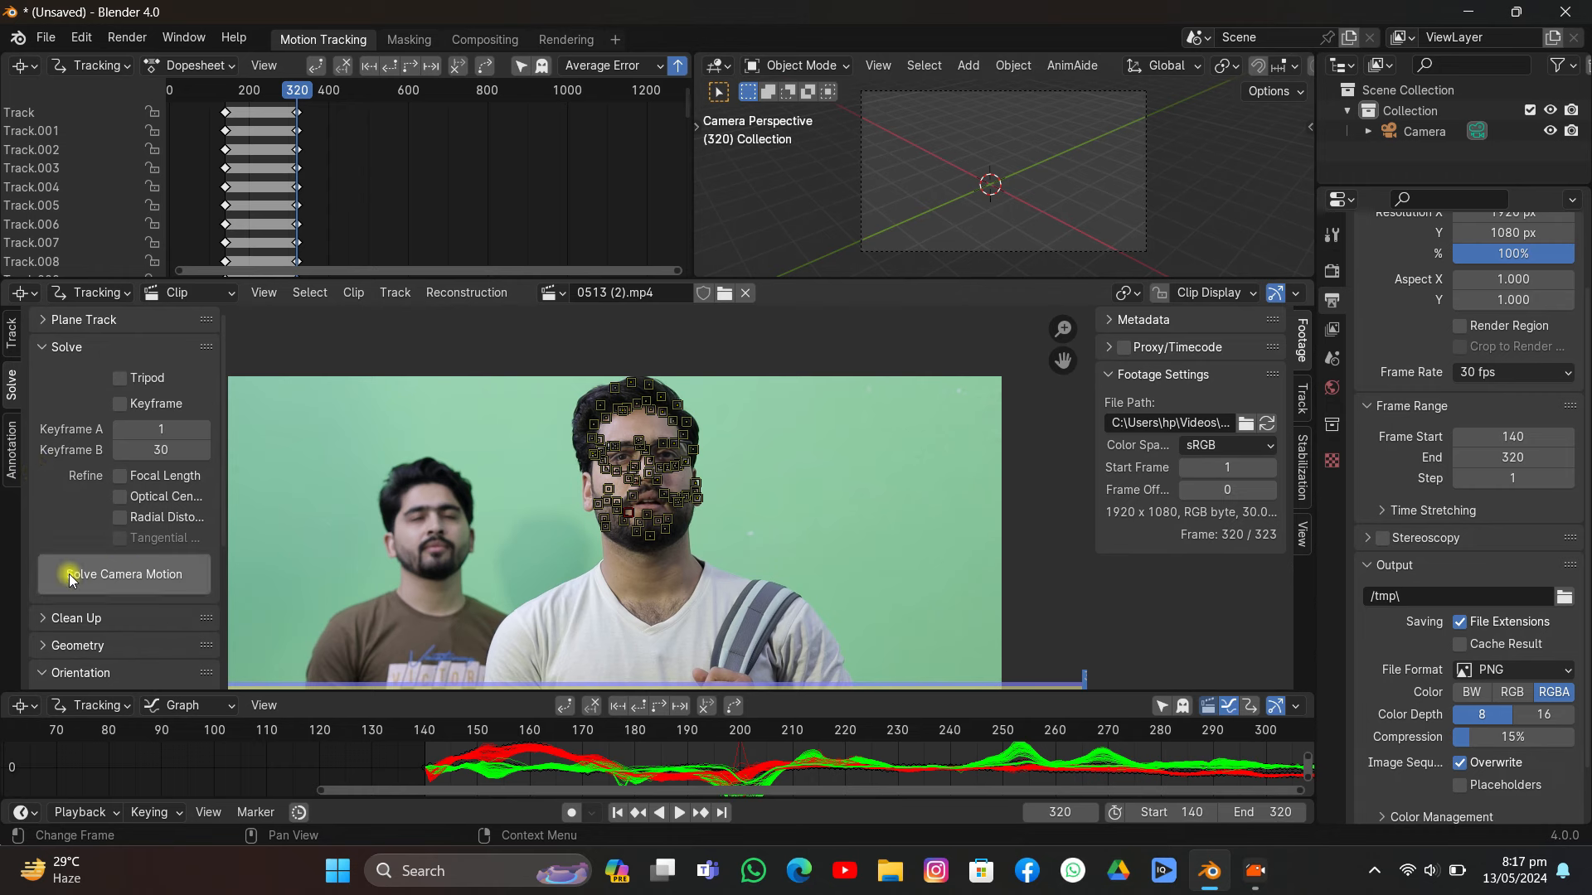
key(a)
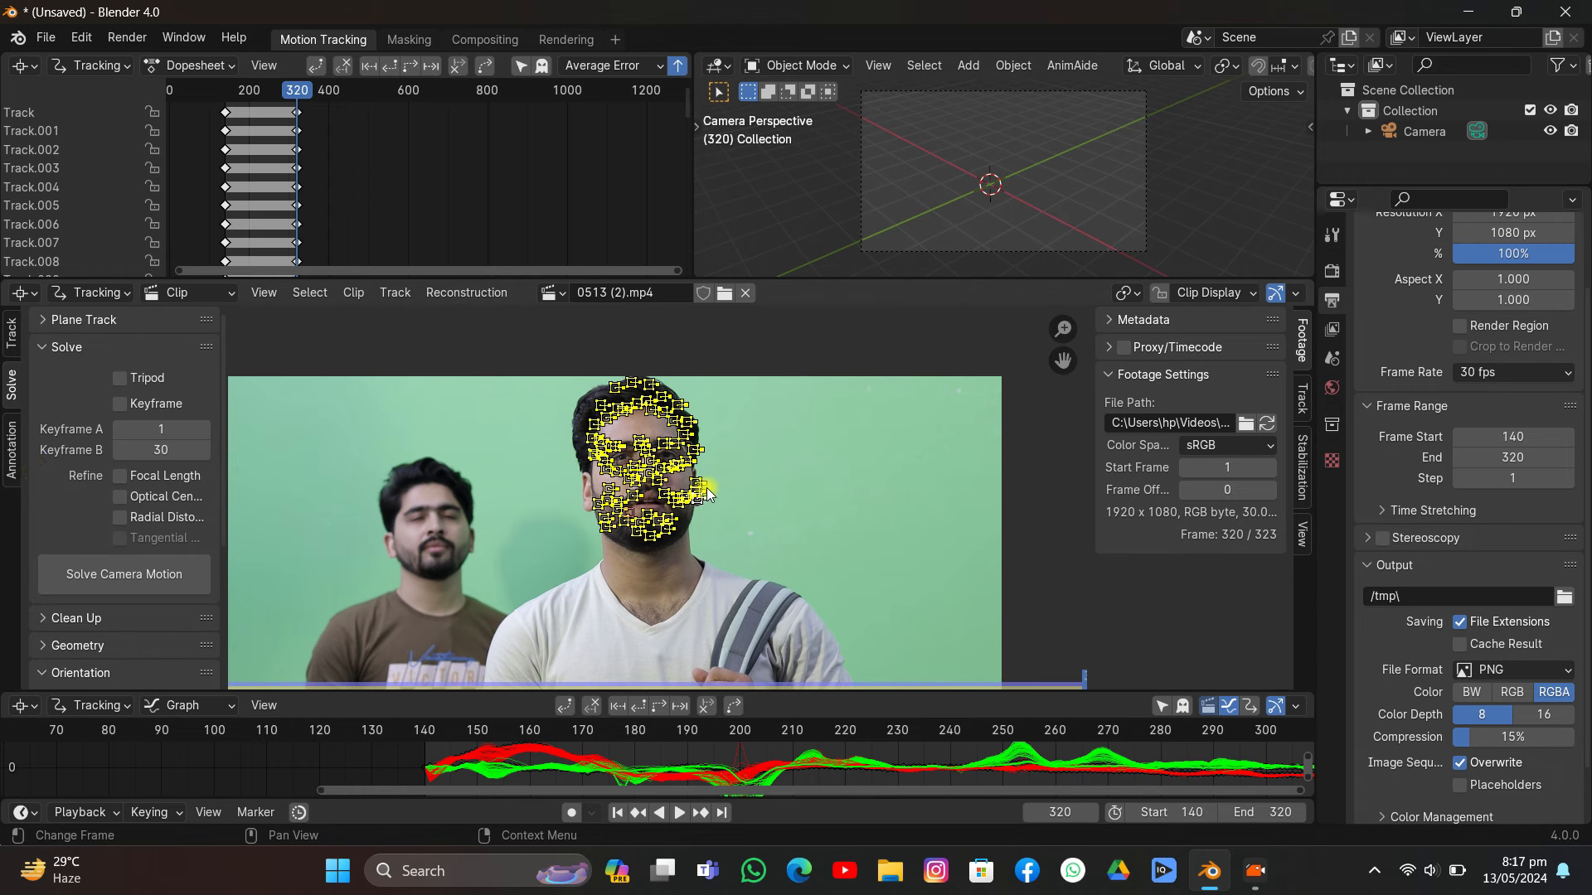
- Add a new tracking object alongside the Camera in the clip's list of tracking objects
click(1301, 401)
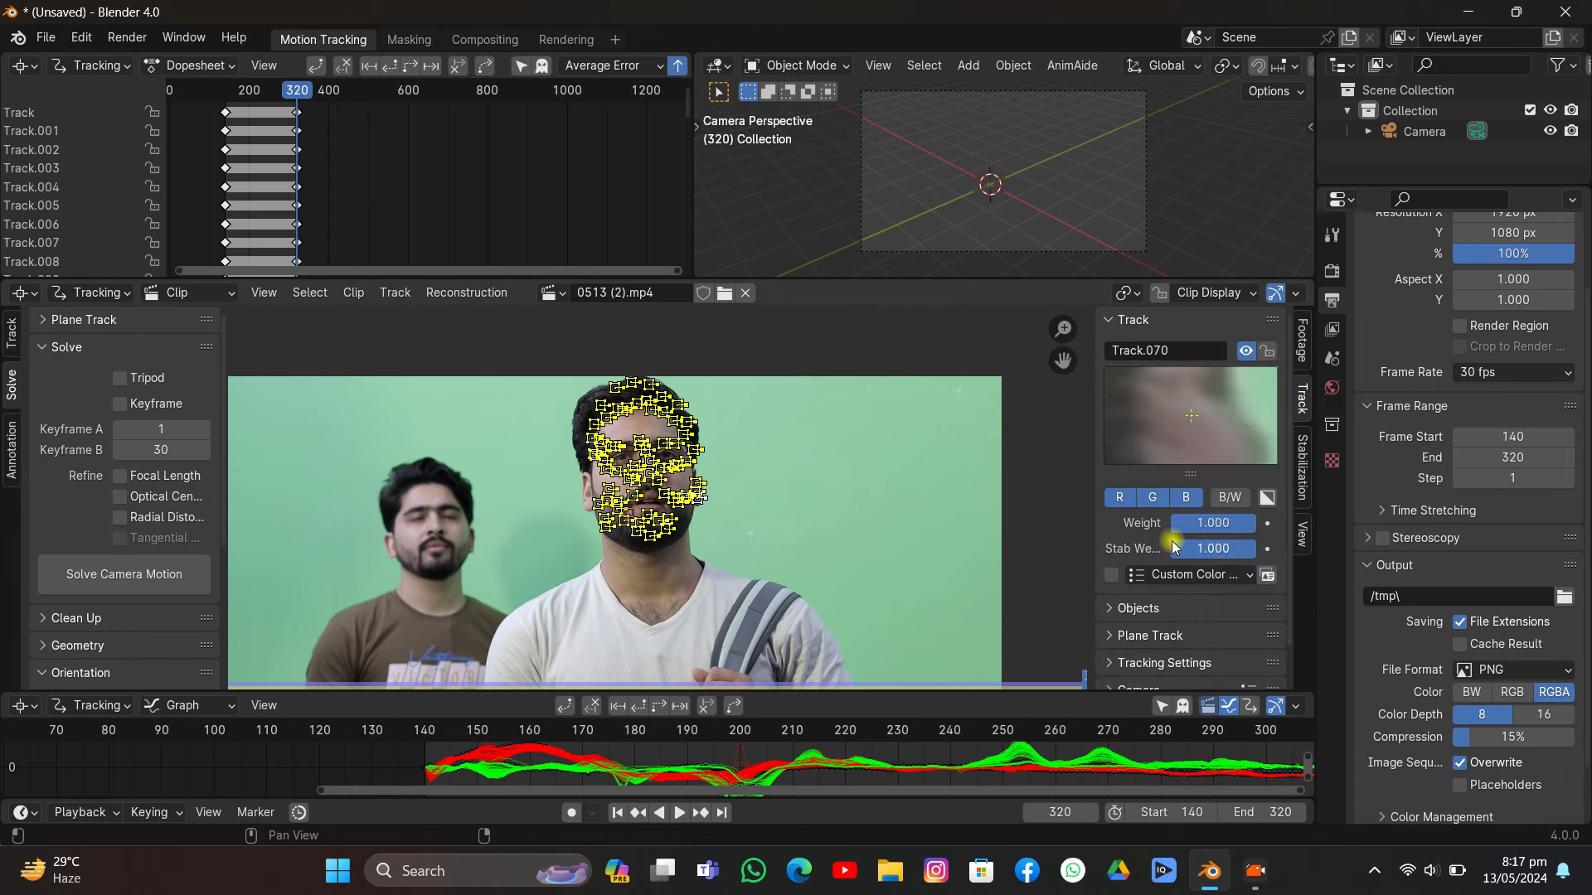
scroll(1165, 543, down, 1)
click(1144, 566)
scroll(1248, 535, down, 2)
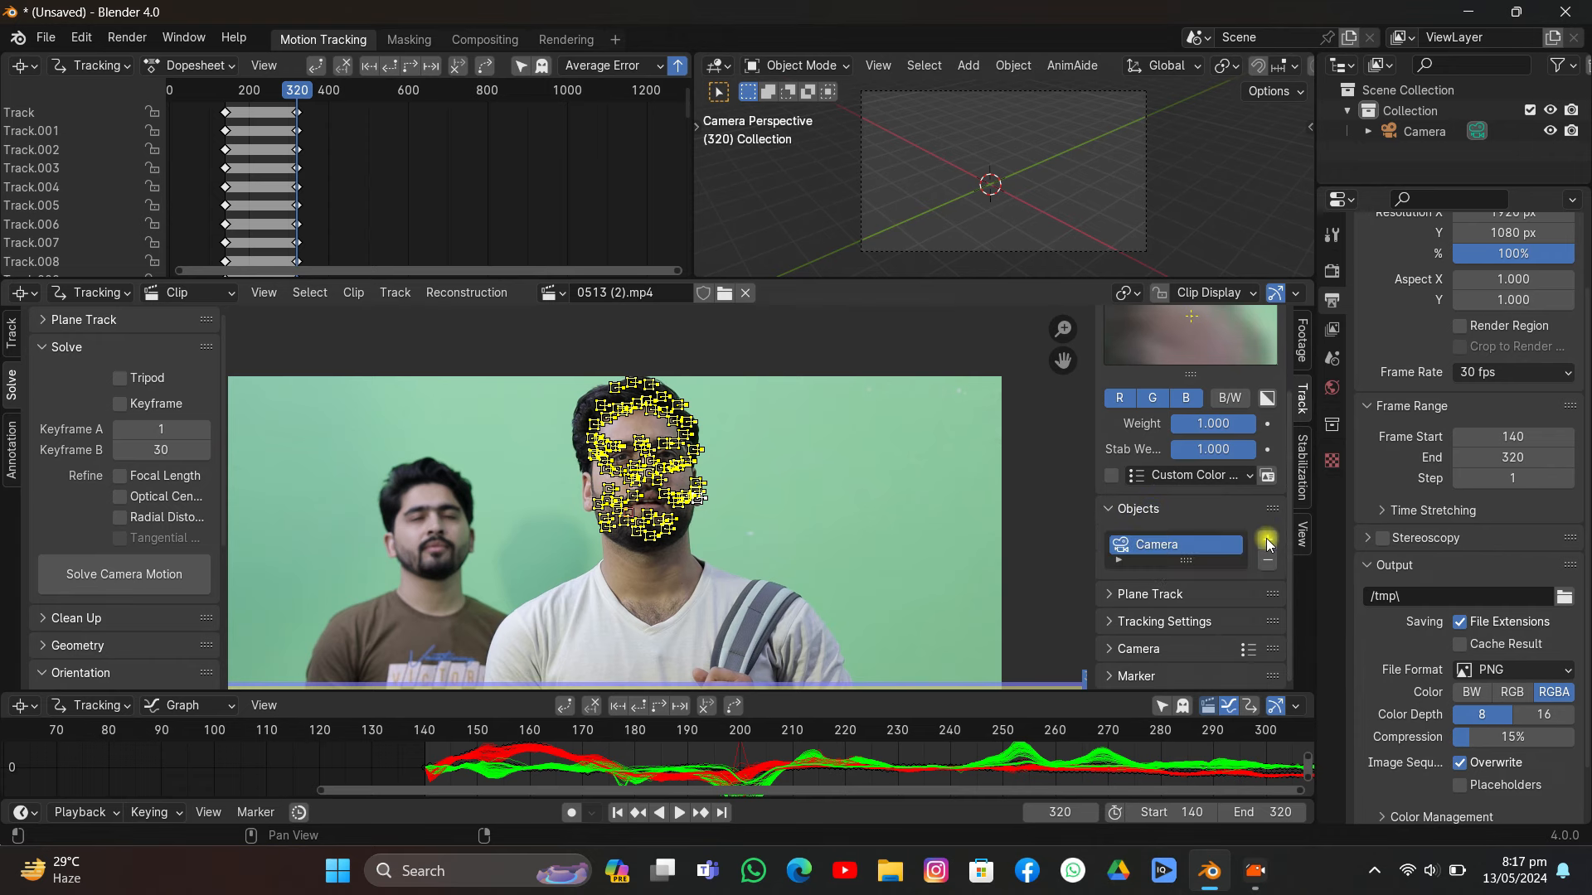
click(1267, 539)
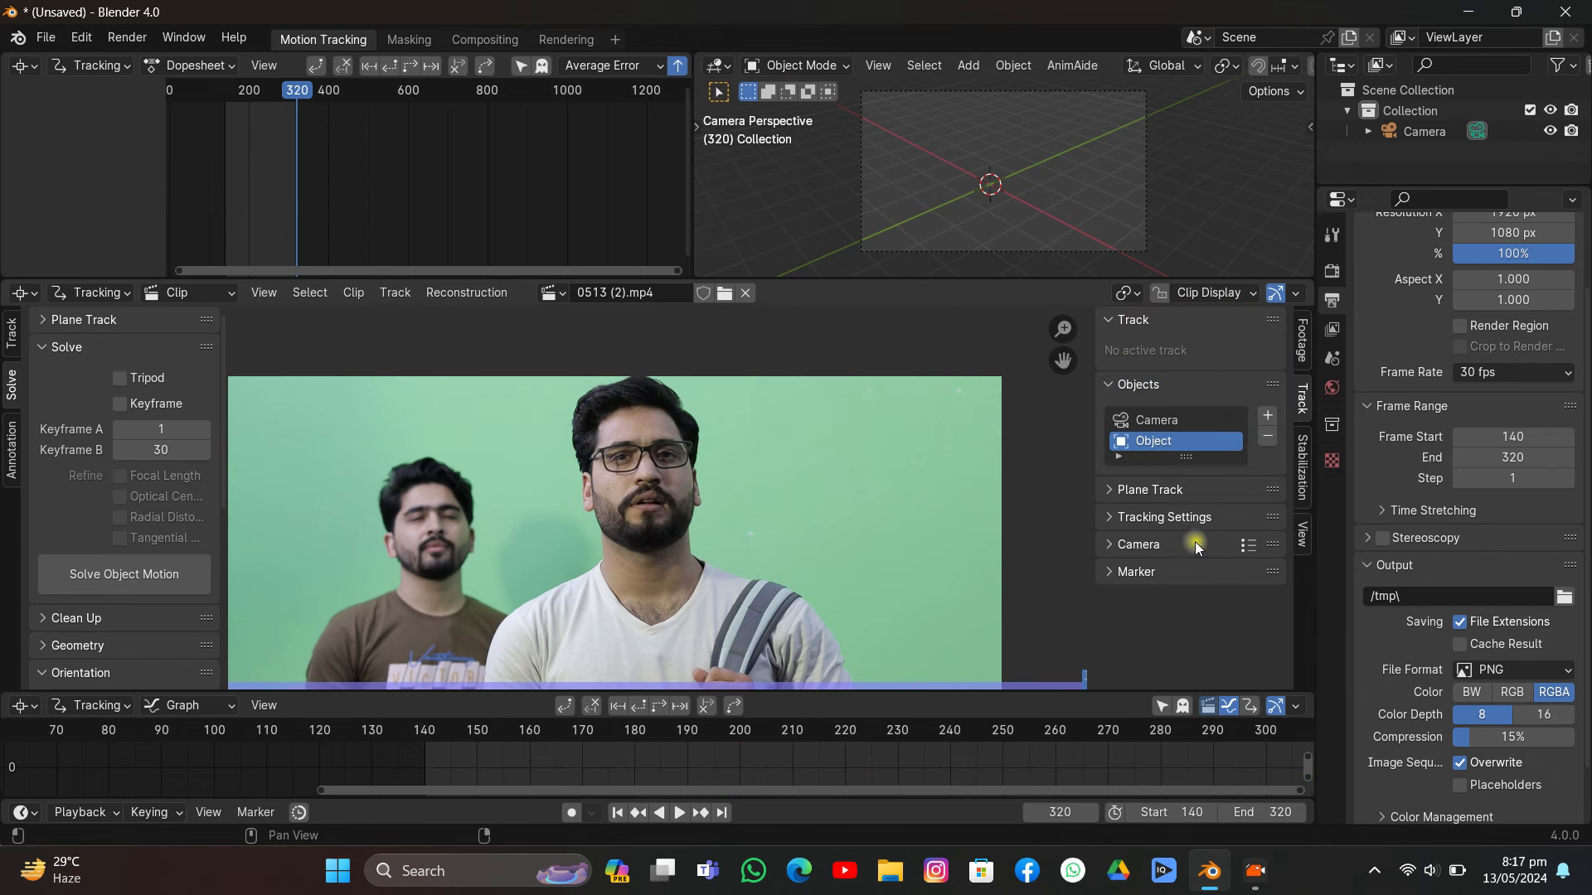
- Copy all the Camera's tracks and paste them into the new tracking object
click(1148, 419)
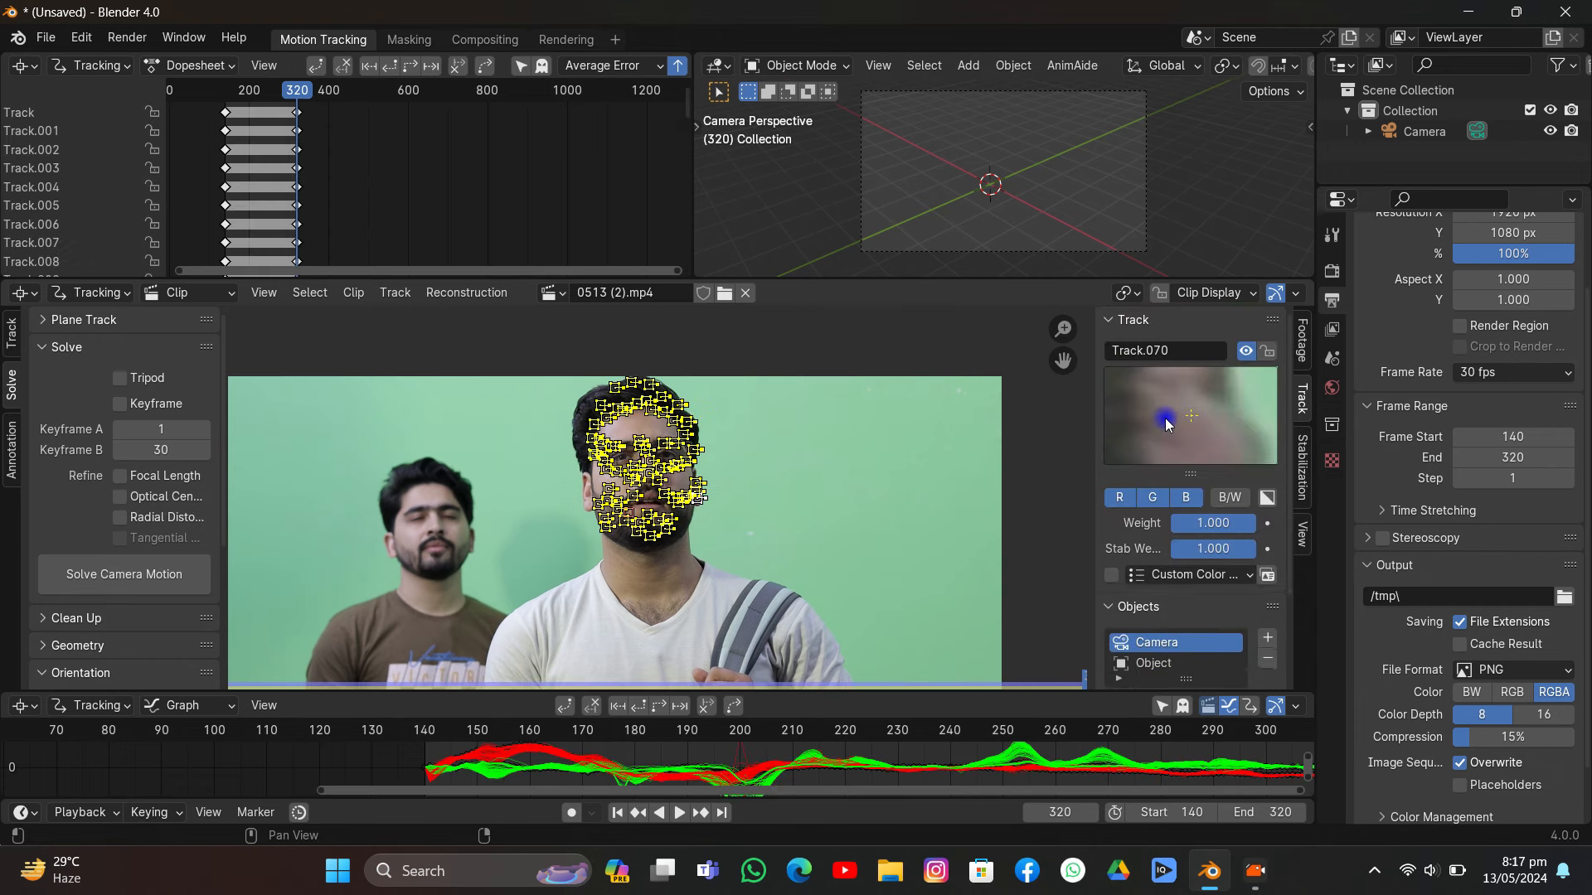
scroll(1125, 580, down, 2)
click(1128, 581)
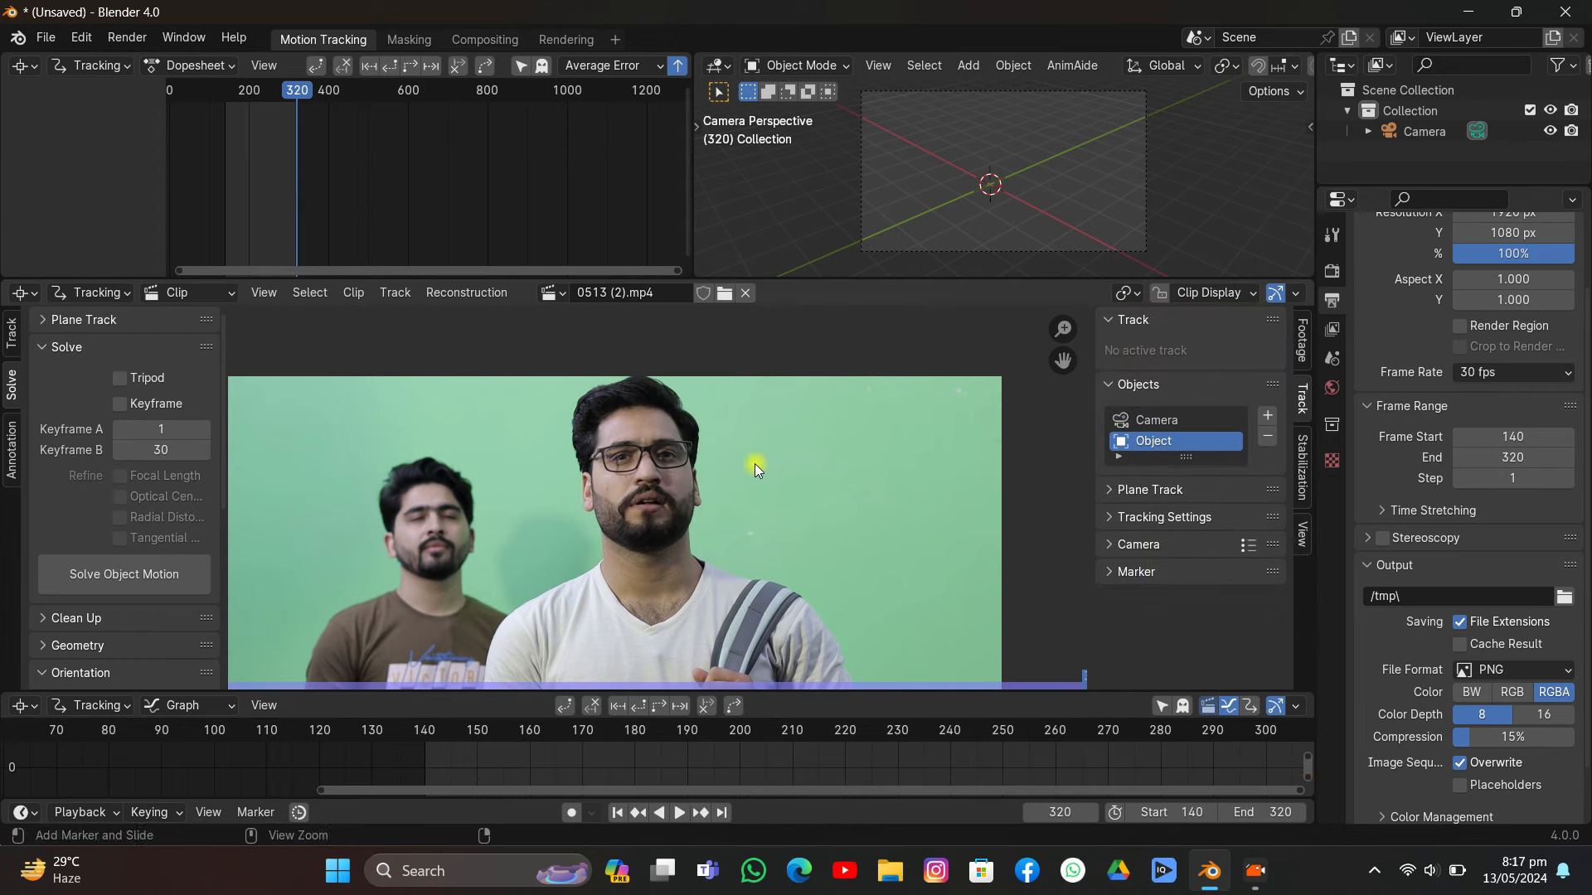
key(ctrl+v)
- At frame 188, enable Tripod solving and solve the object motion
drag(644, 730, 677, 755)
click(121, 380)
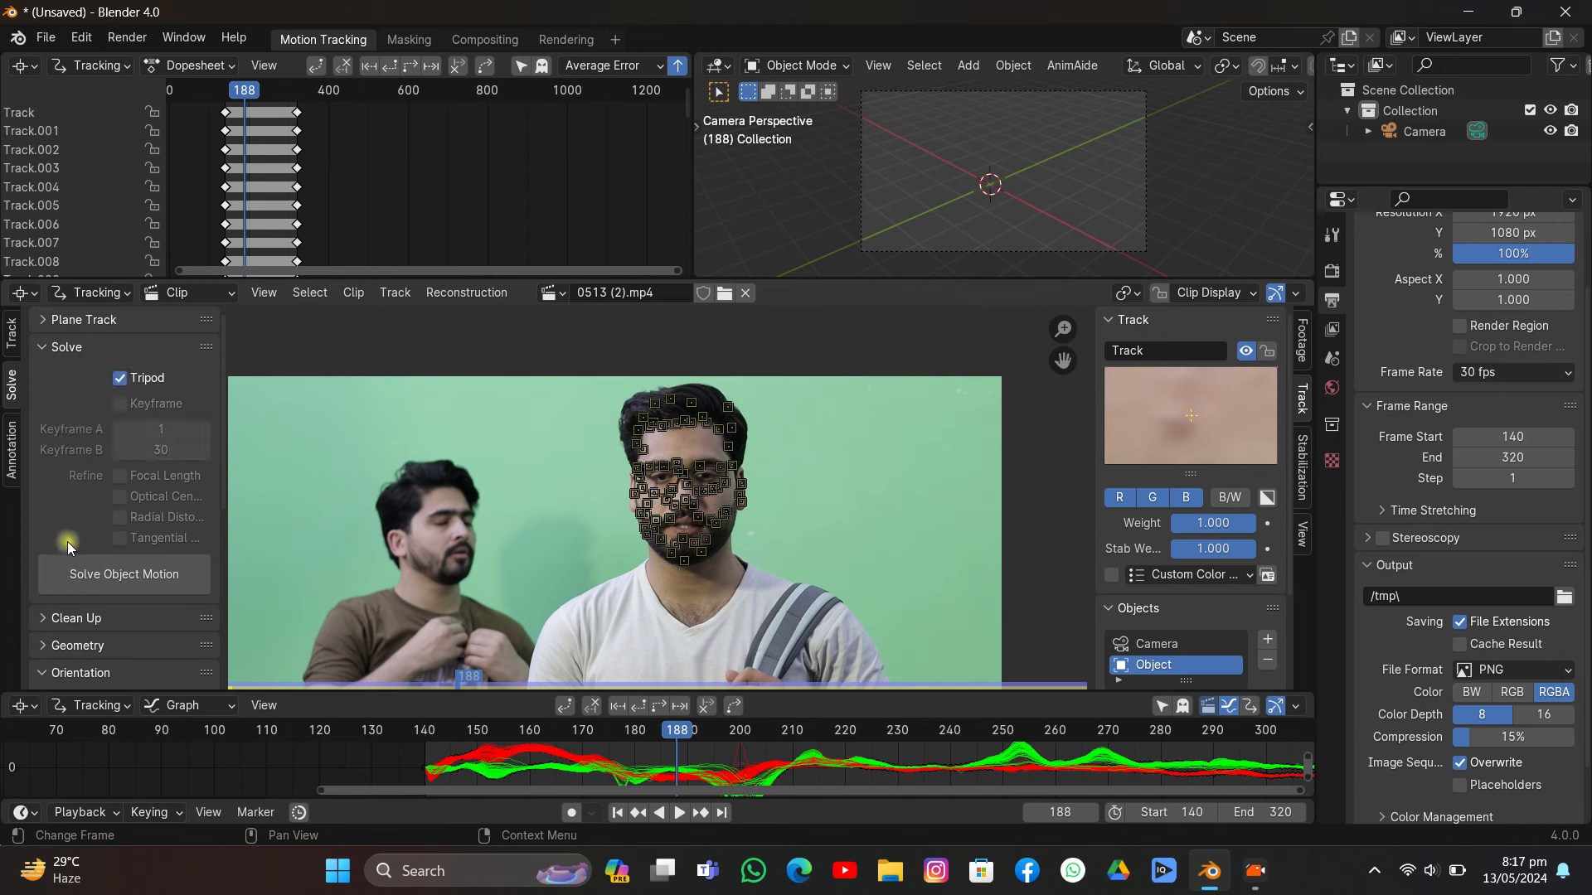
click(71, 572)
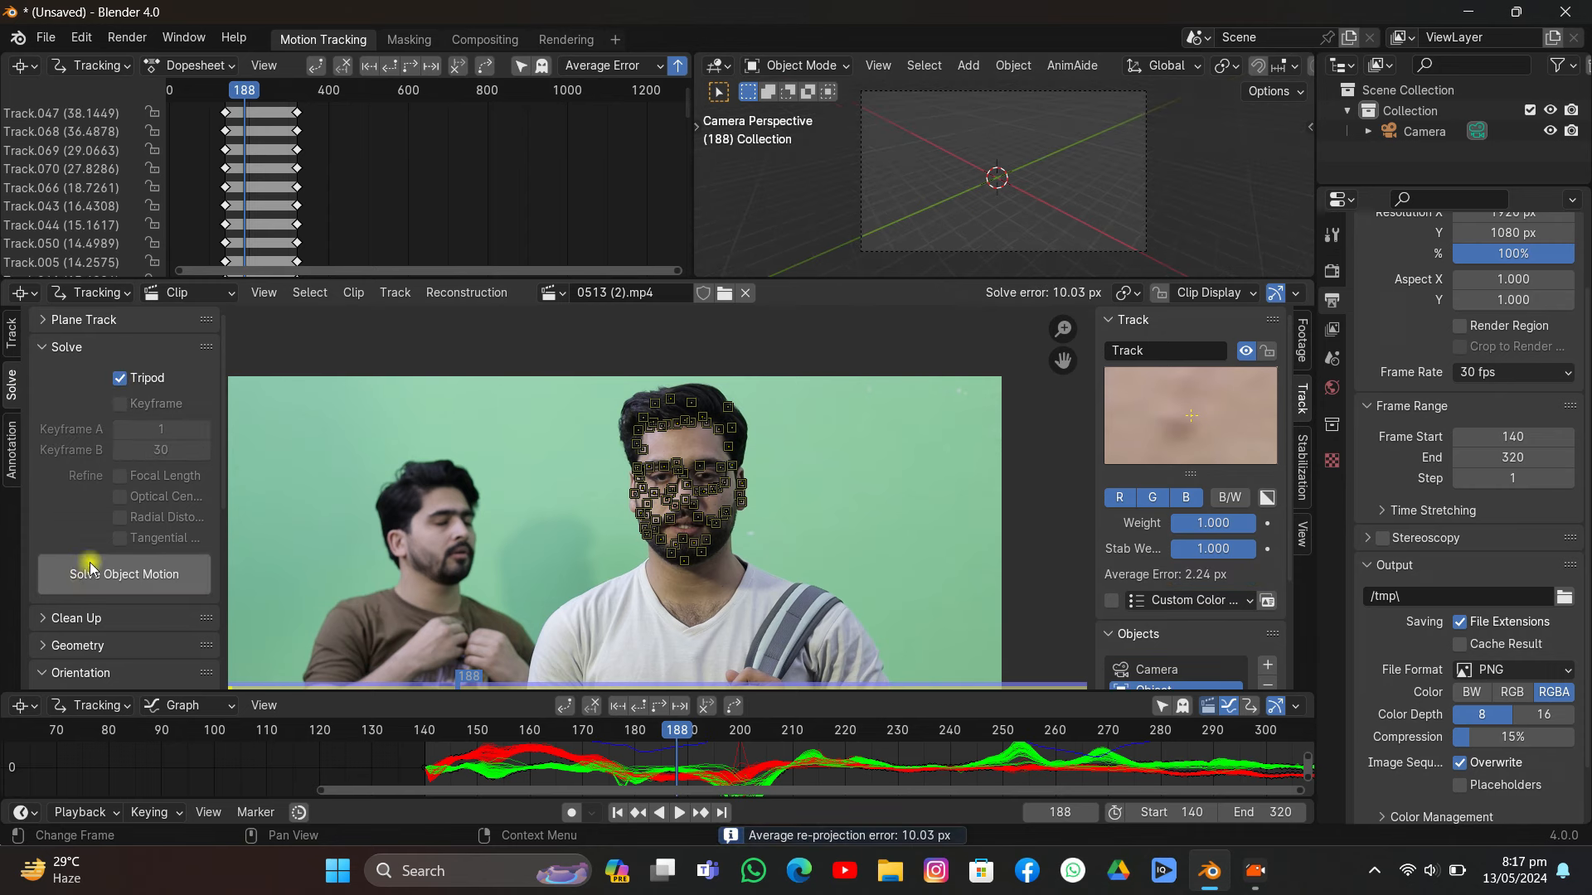
- Delete the tracks that Clean Tracks selects at a reprojection error of 14.430, and re-solve the object motion
click(86, 619)
scroll(91, 580, down, 5)
click(124, 516)
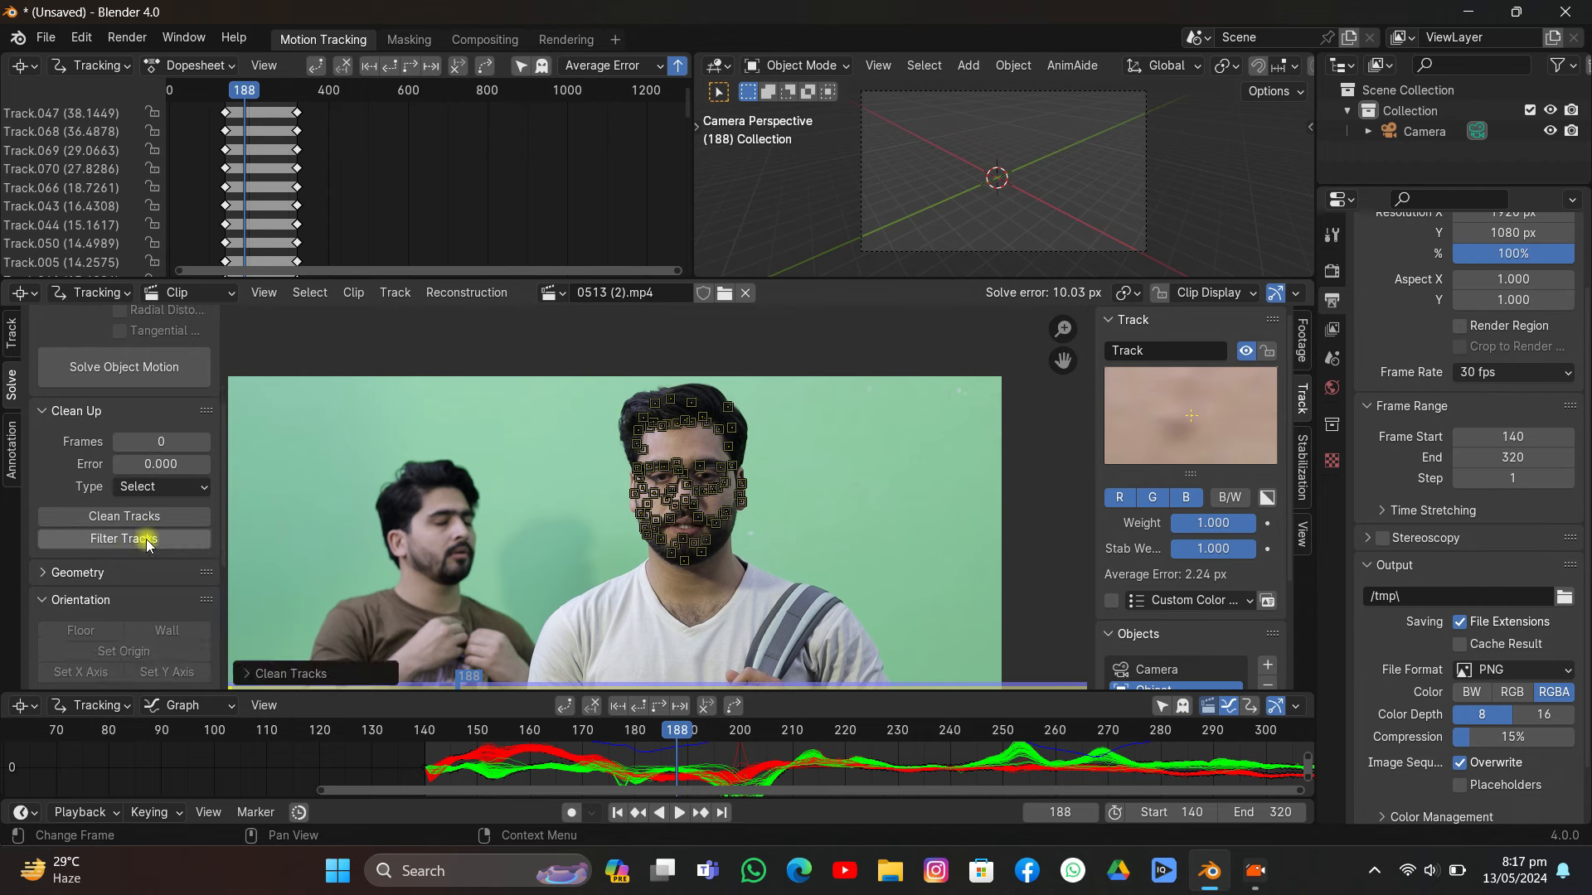
click(249, 673)
drag(415, 645, 543, 644)
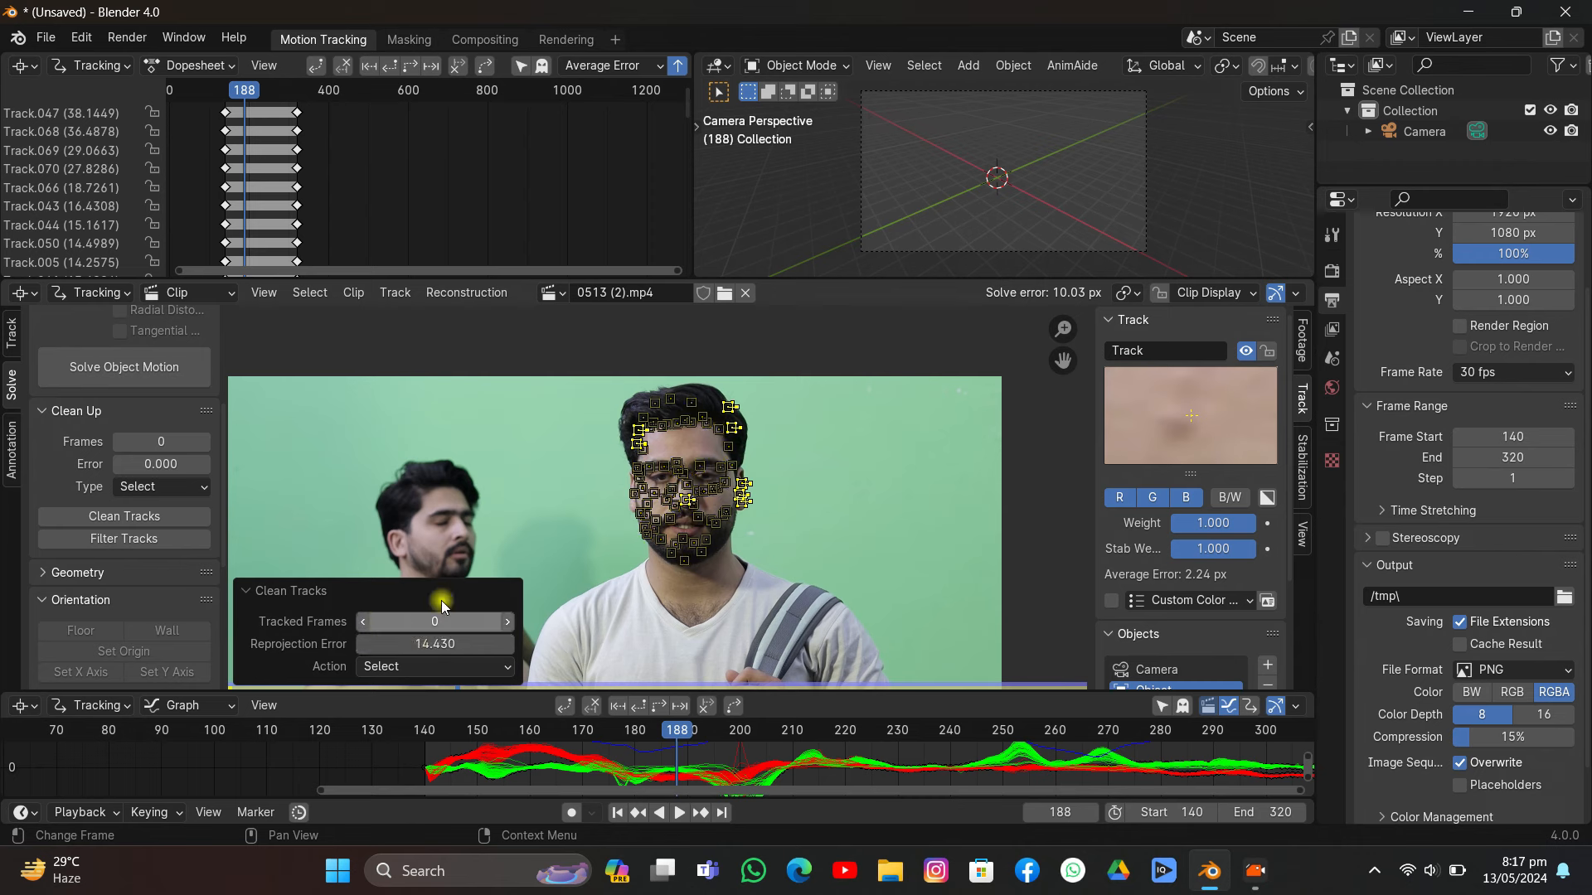
key(x)
click(593, 499)
click(118, 372)
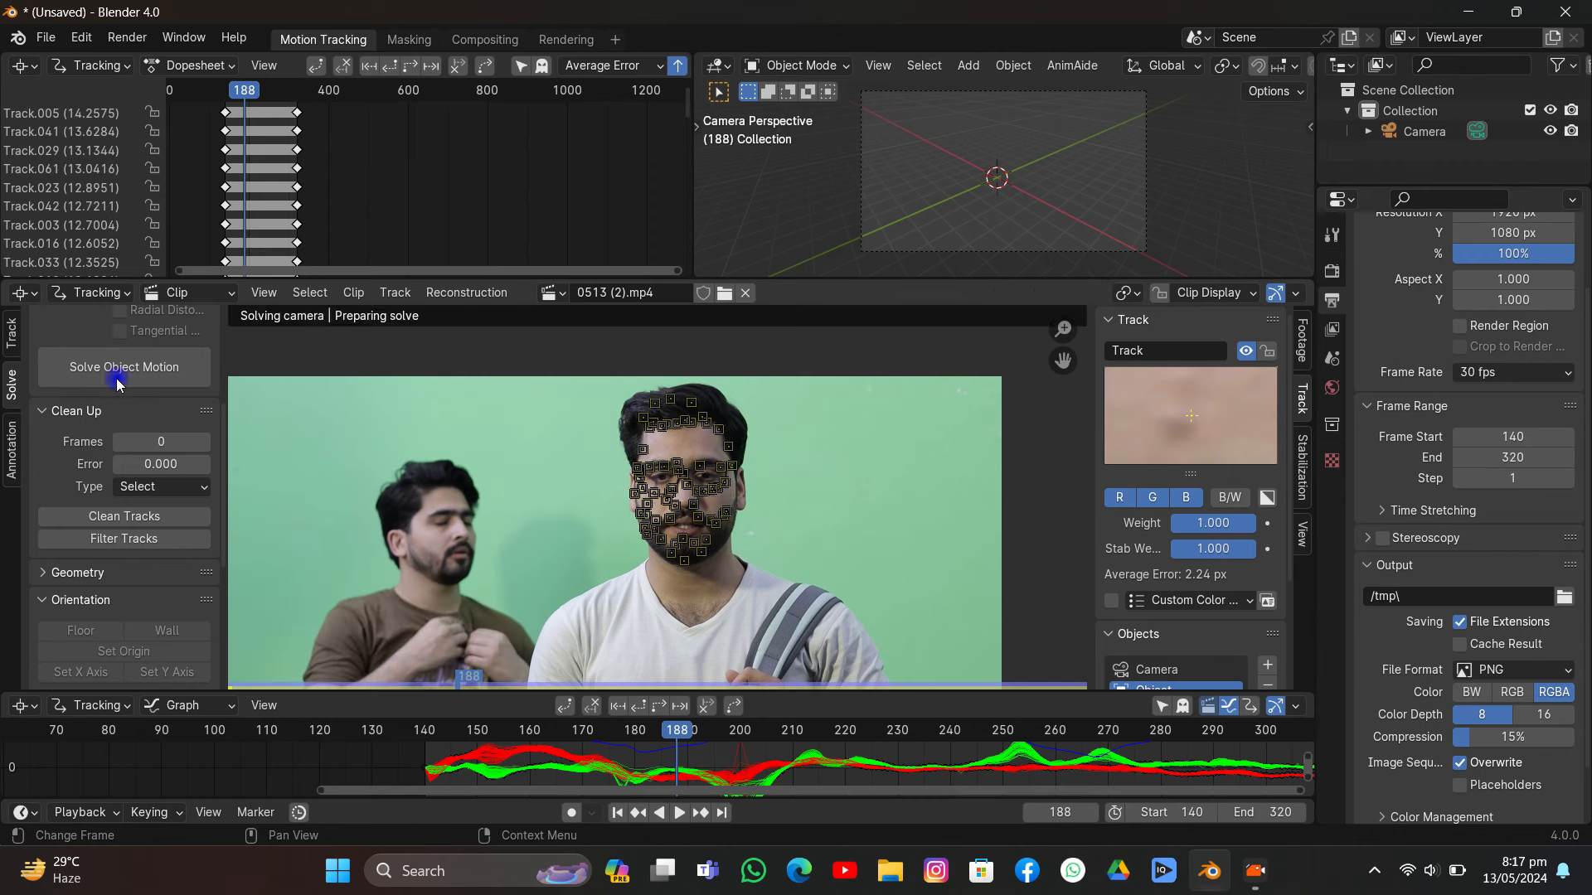
- Use Clean Tracks with a lower reprojection error limit to delete the next worst tracks, and re-solve the object motion
click(124, 516)
drag(398, 645, 448, 644)
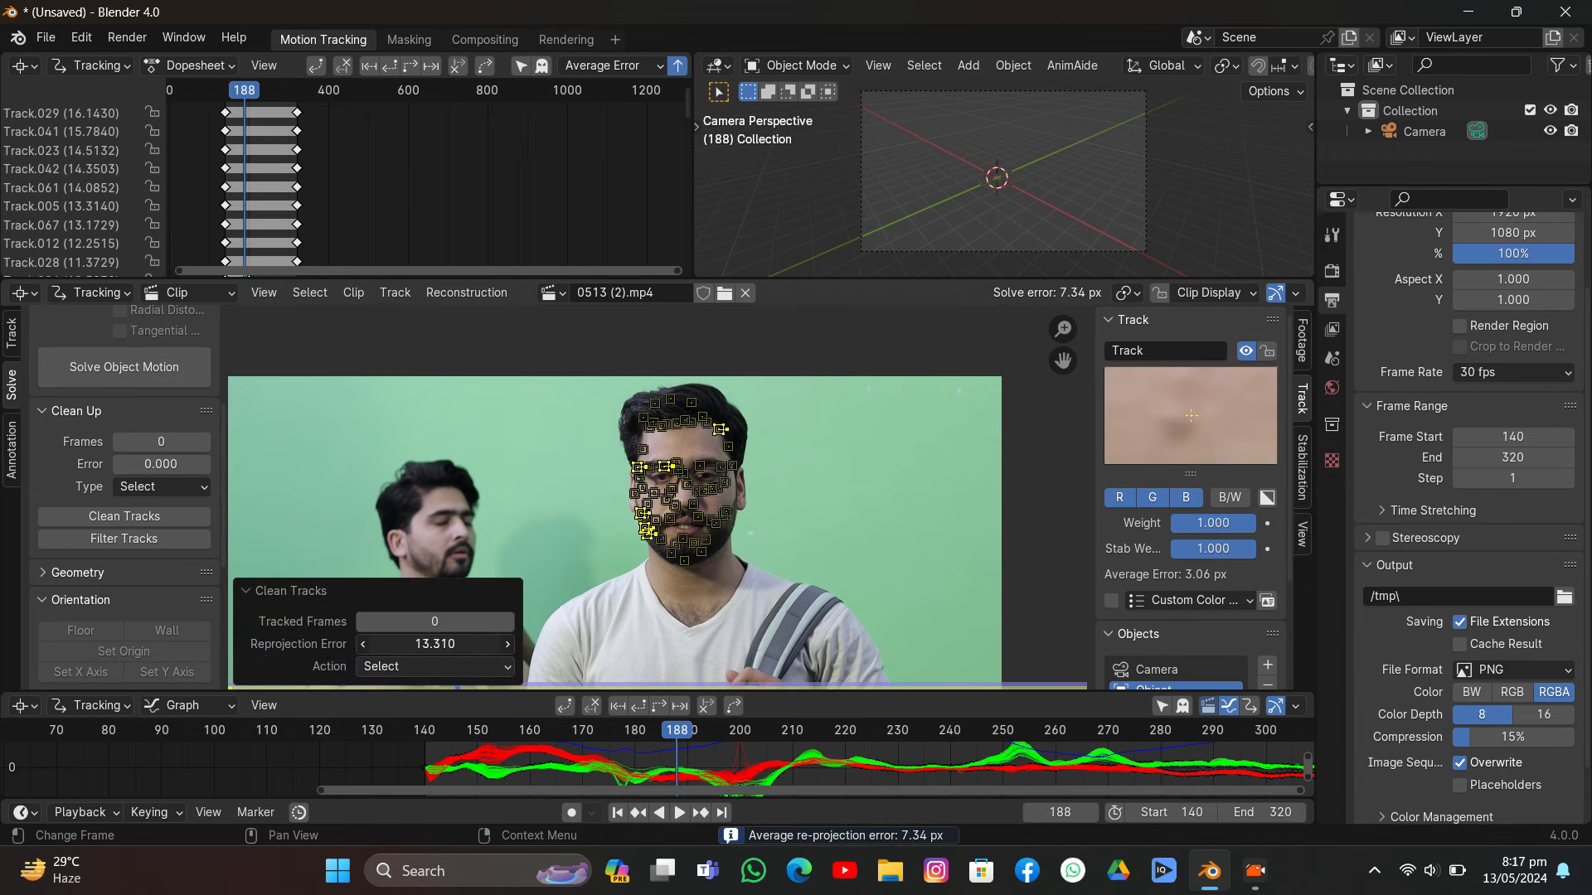
key(x)
click(574, 473)
click(91, 364)
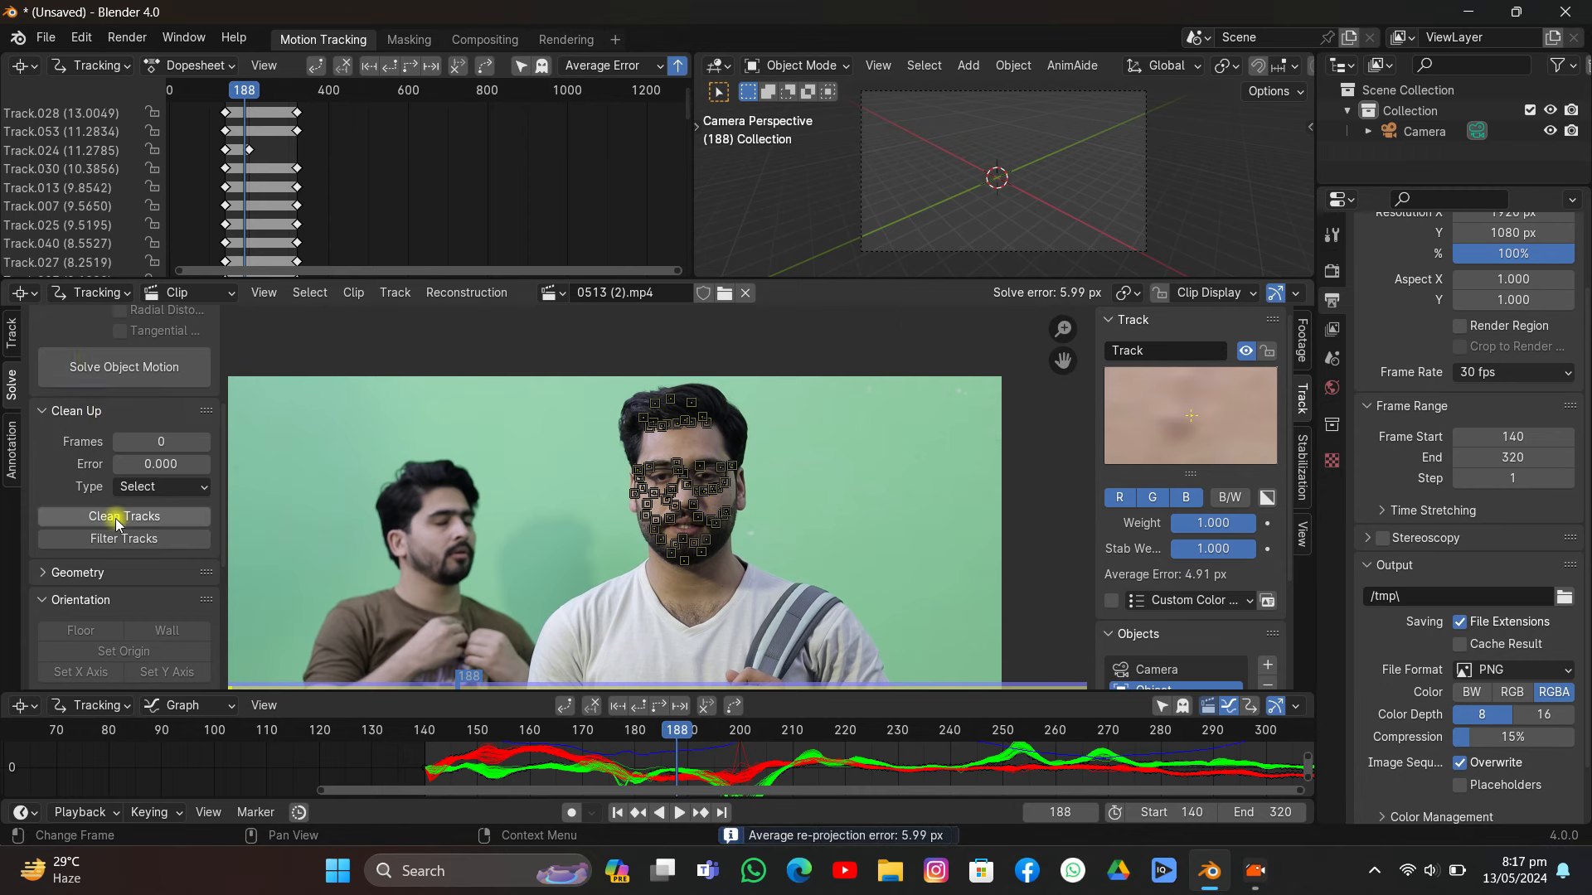
- Lower the Clean Tracks reprojection error limit further, delete the selected tracks and solve the object motion again
click(117, 516)
drag(398, 644, 456, 644)
key(x)
click(359, 498)
click(122, 359)
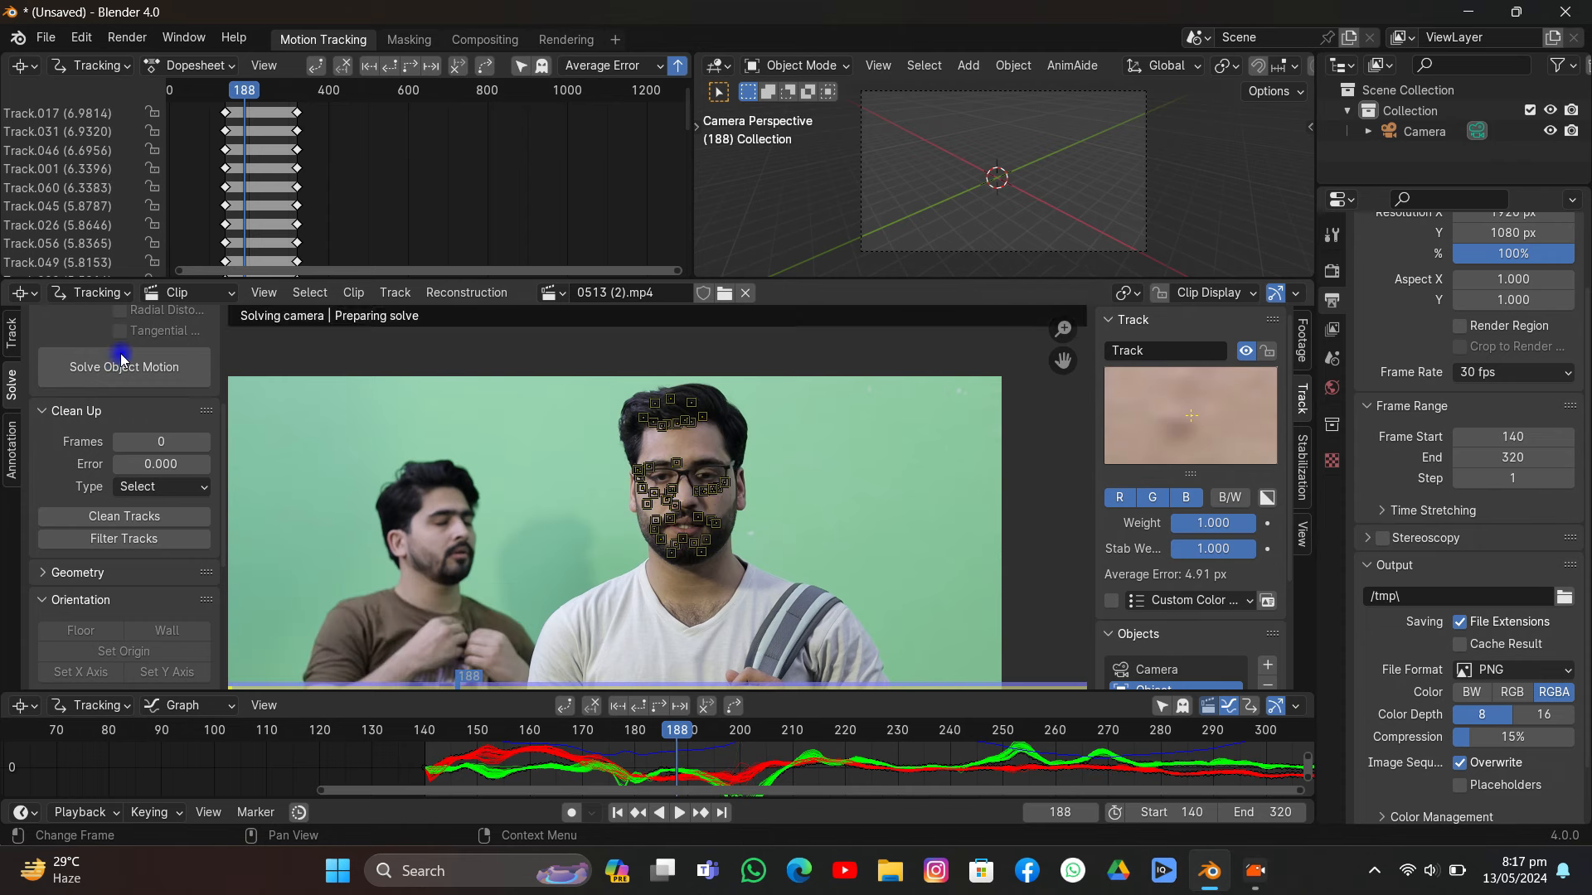
- Try to delete problematic tracks found by Filter Tracks at a threshold of 7.19, and re-solve the object motion
click(91, 541)
drag(435, 667, 471, 654)
key(x)
click(563, 515)
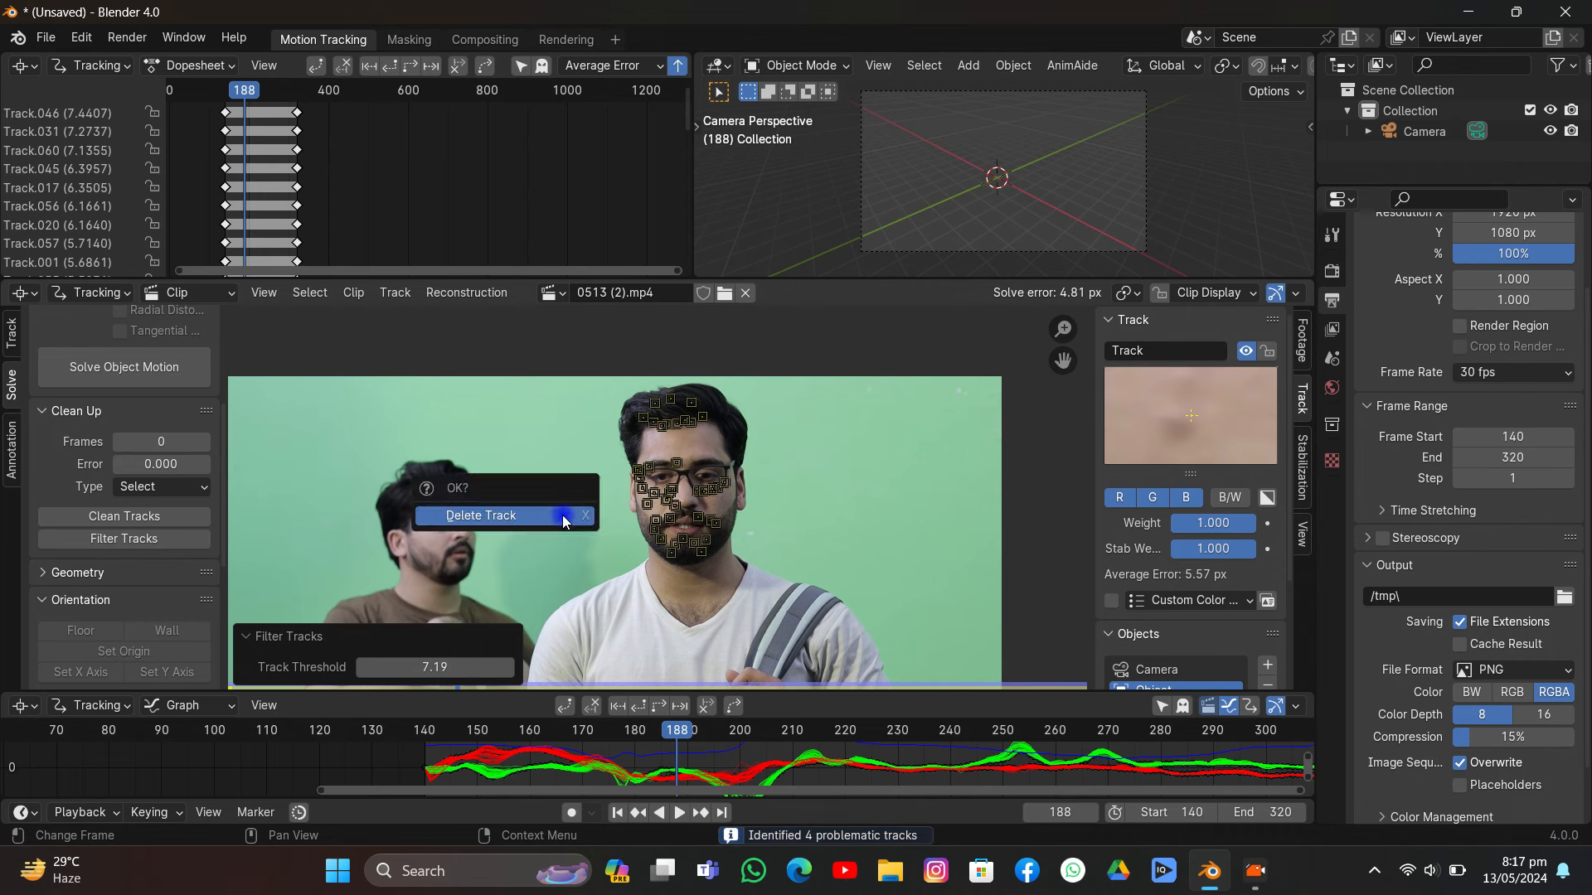
click(173, 374)
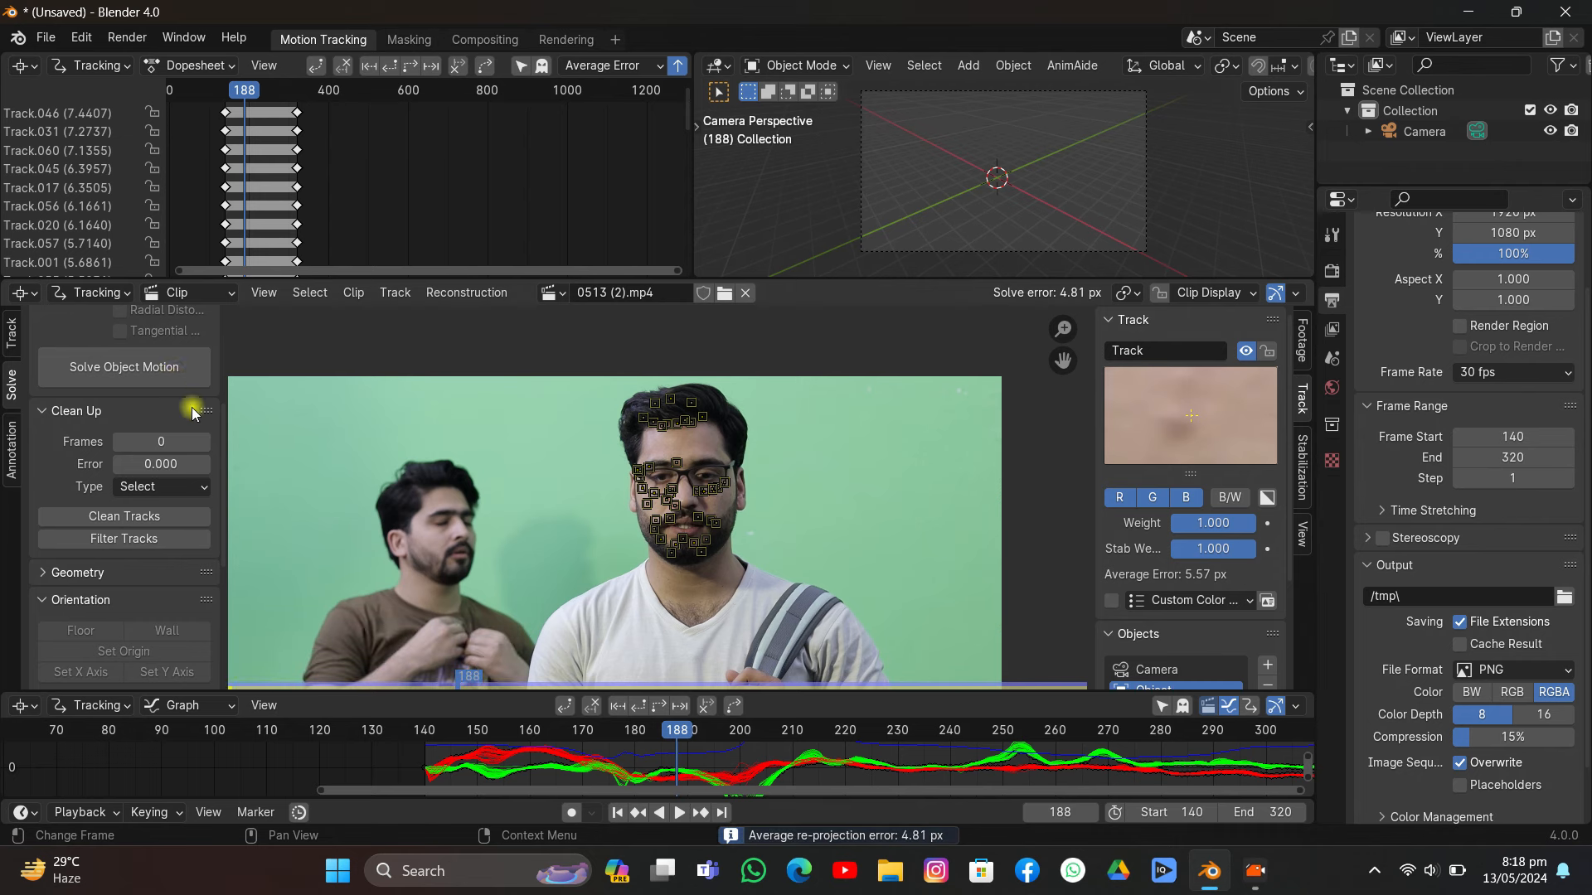
click(138, 548)
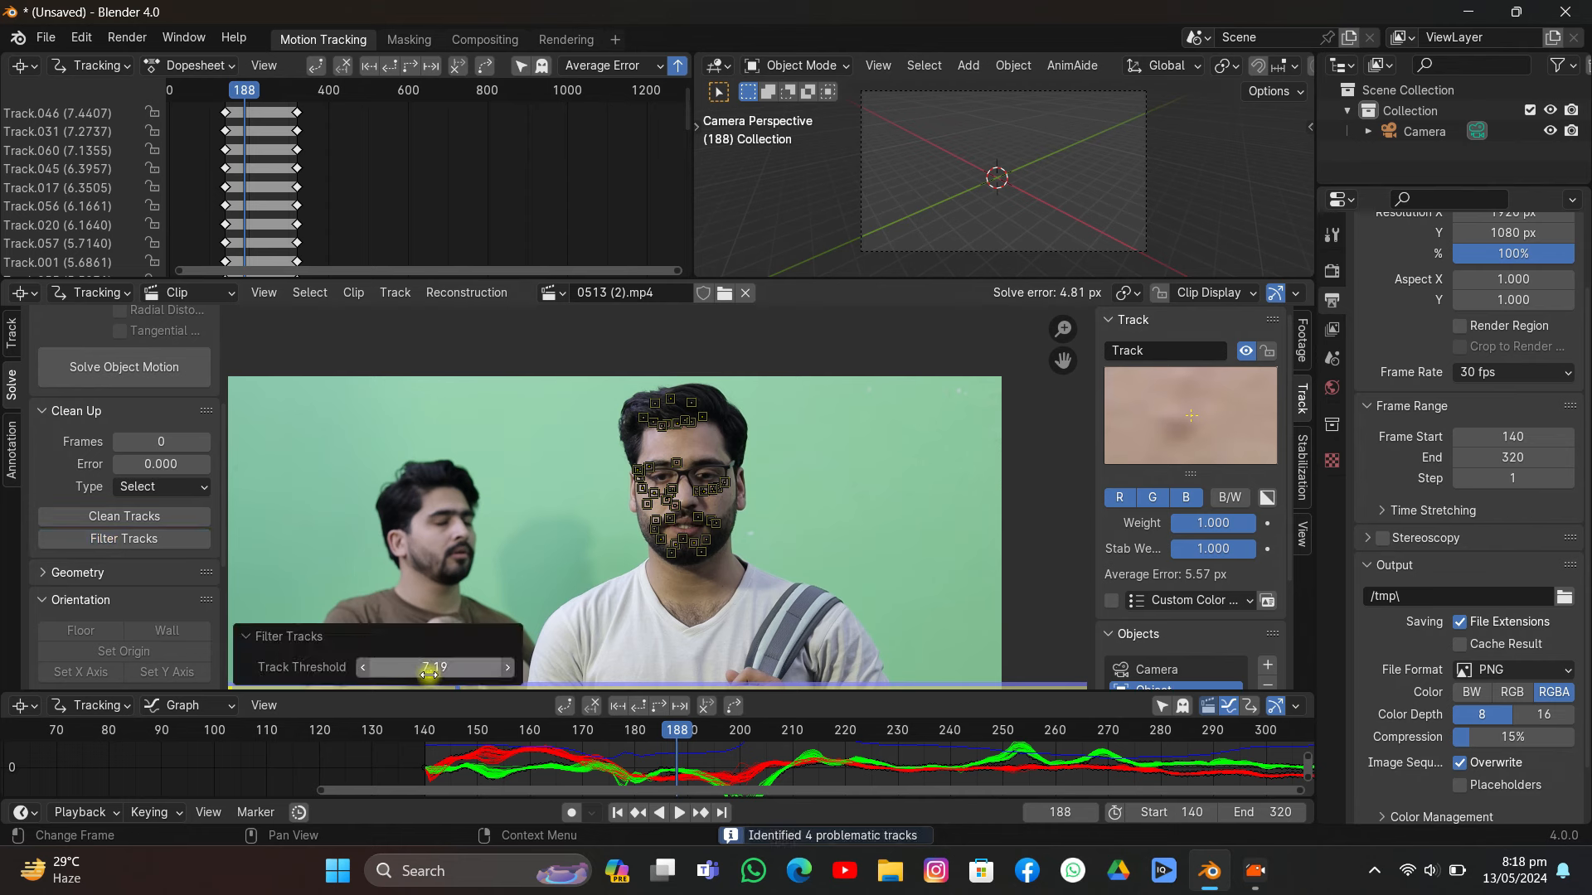
key(x)
click(534, 529)
click(156, 379)
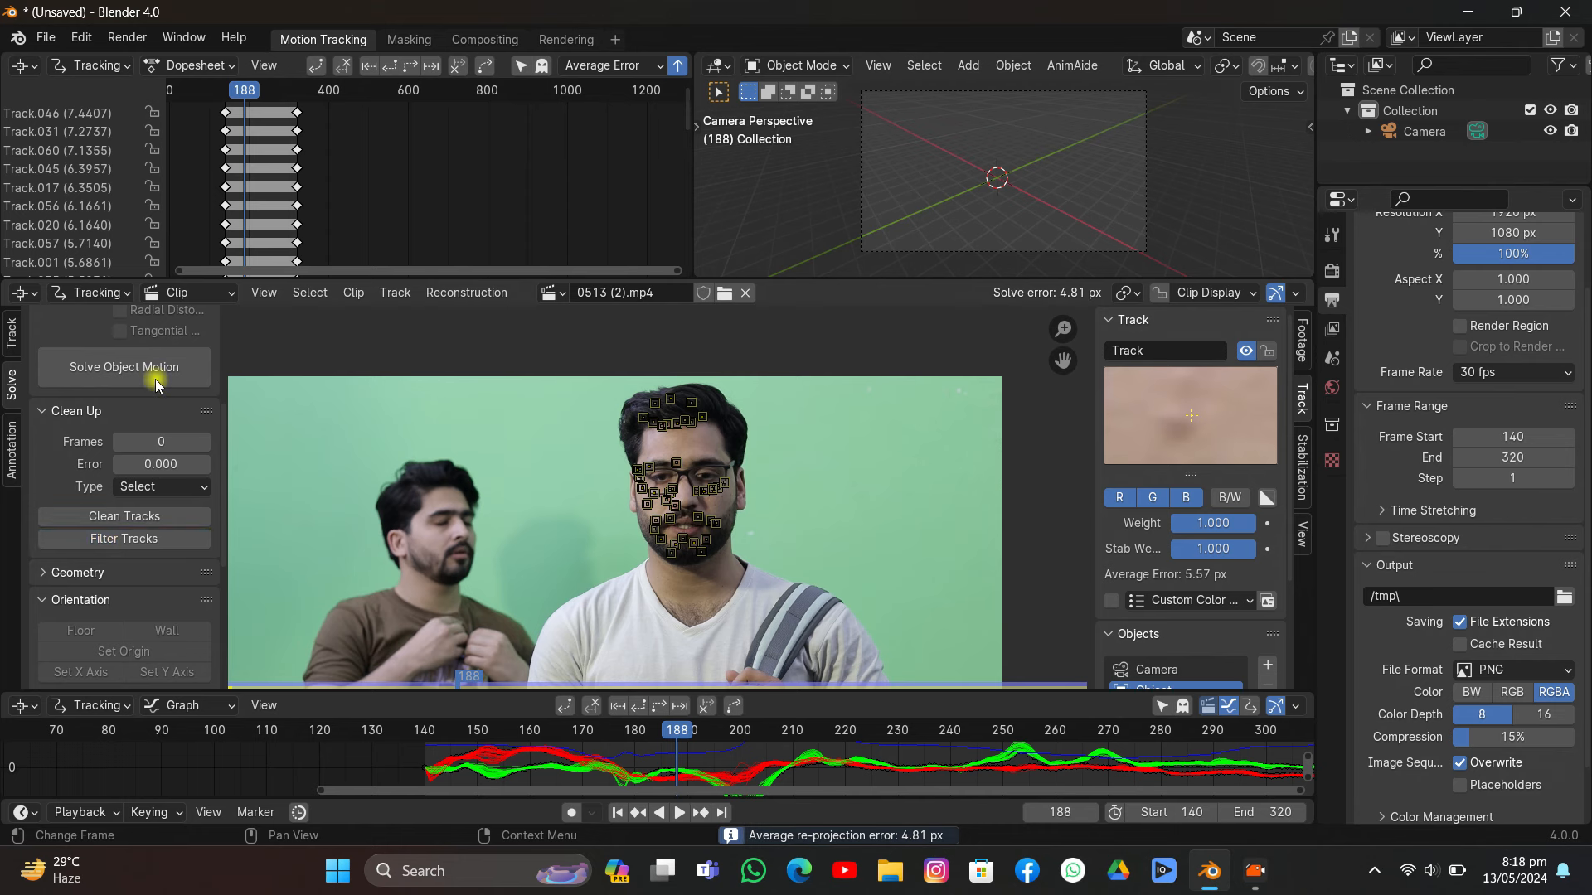
- Delete the tracks that Clean Tracks selects at a reprojection error of 6.280, and re-solve the object motion
click(124, 515)
drag(431, 644, 503, 645)
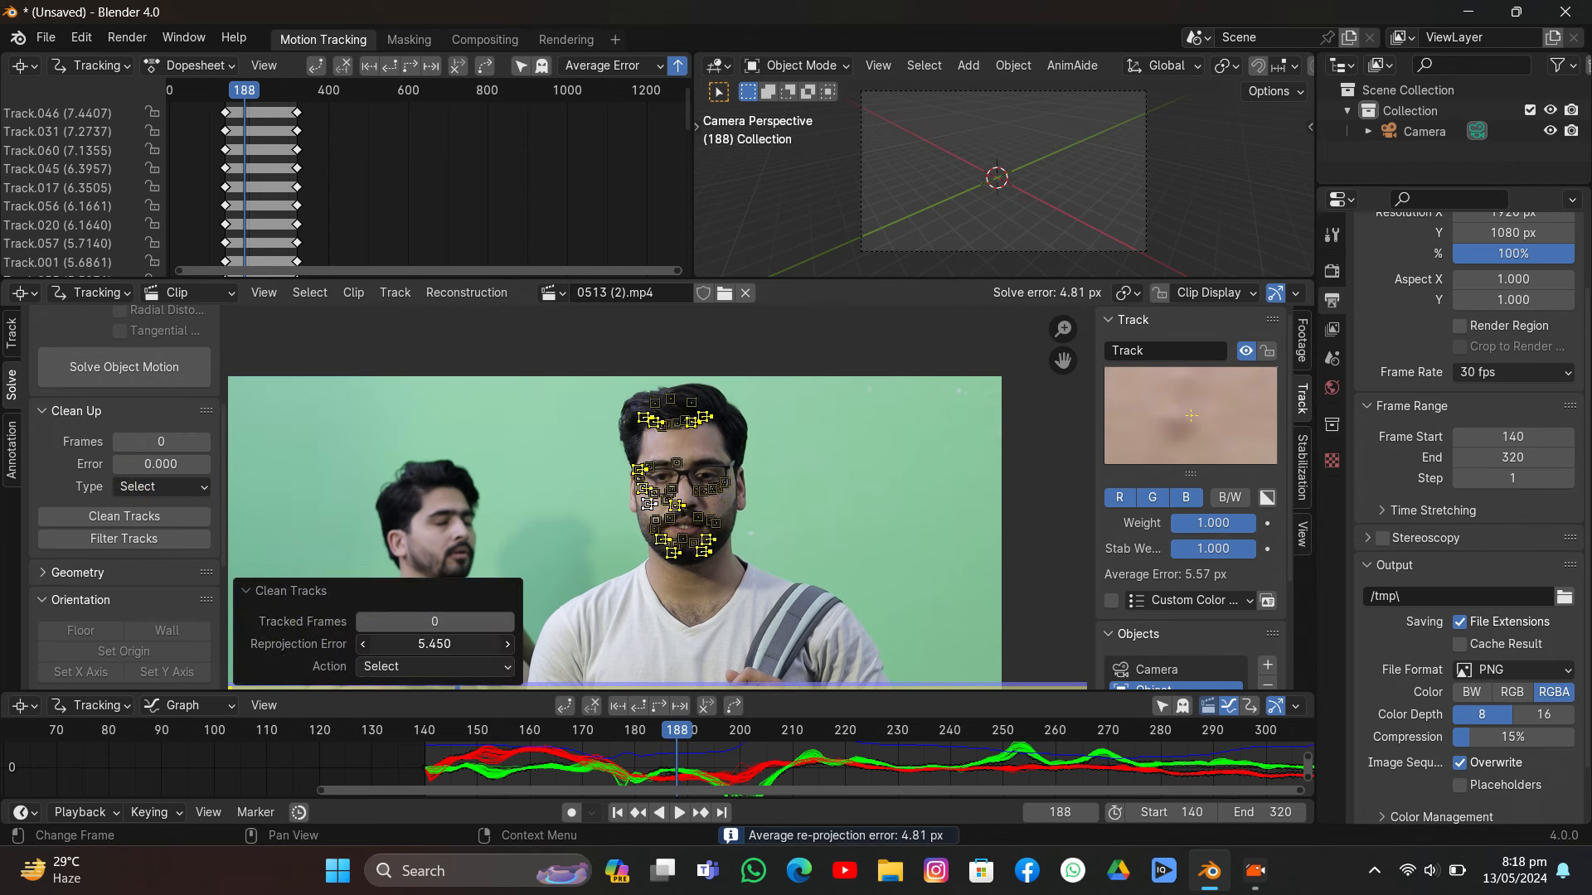
key(x)
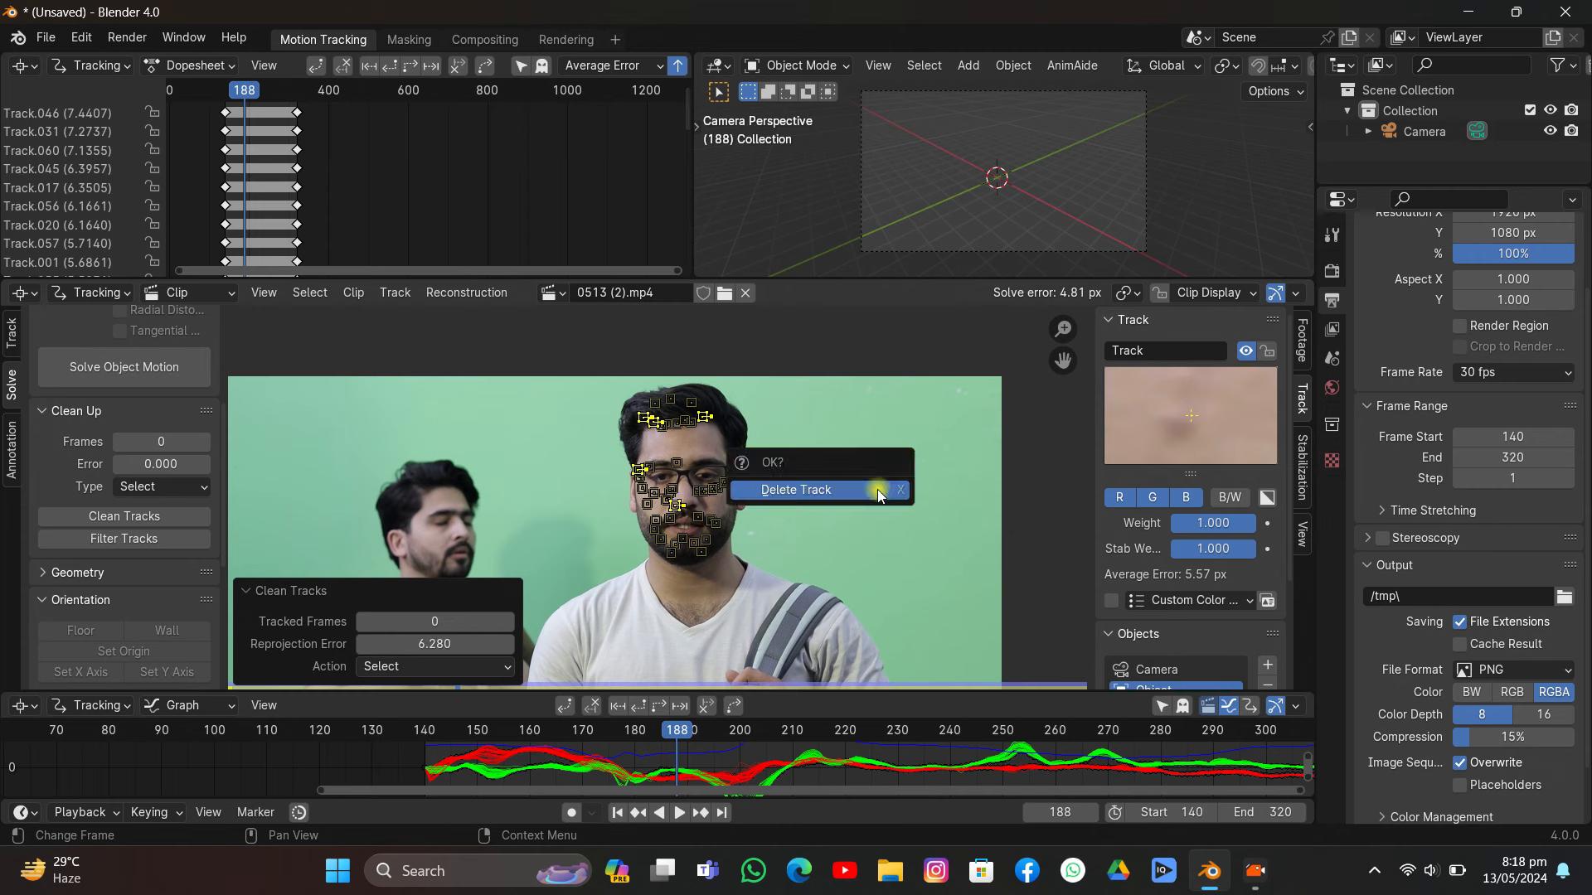
click(877, 489)
click(148, 360)
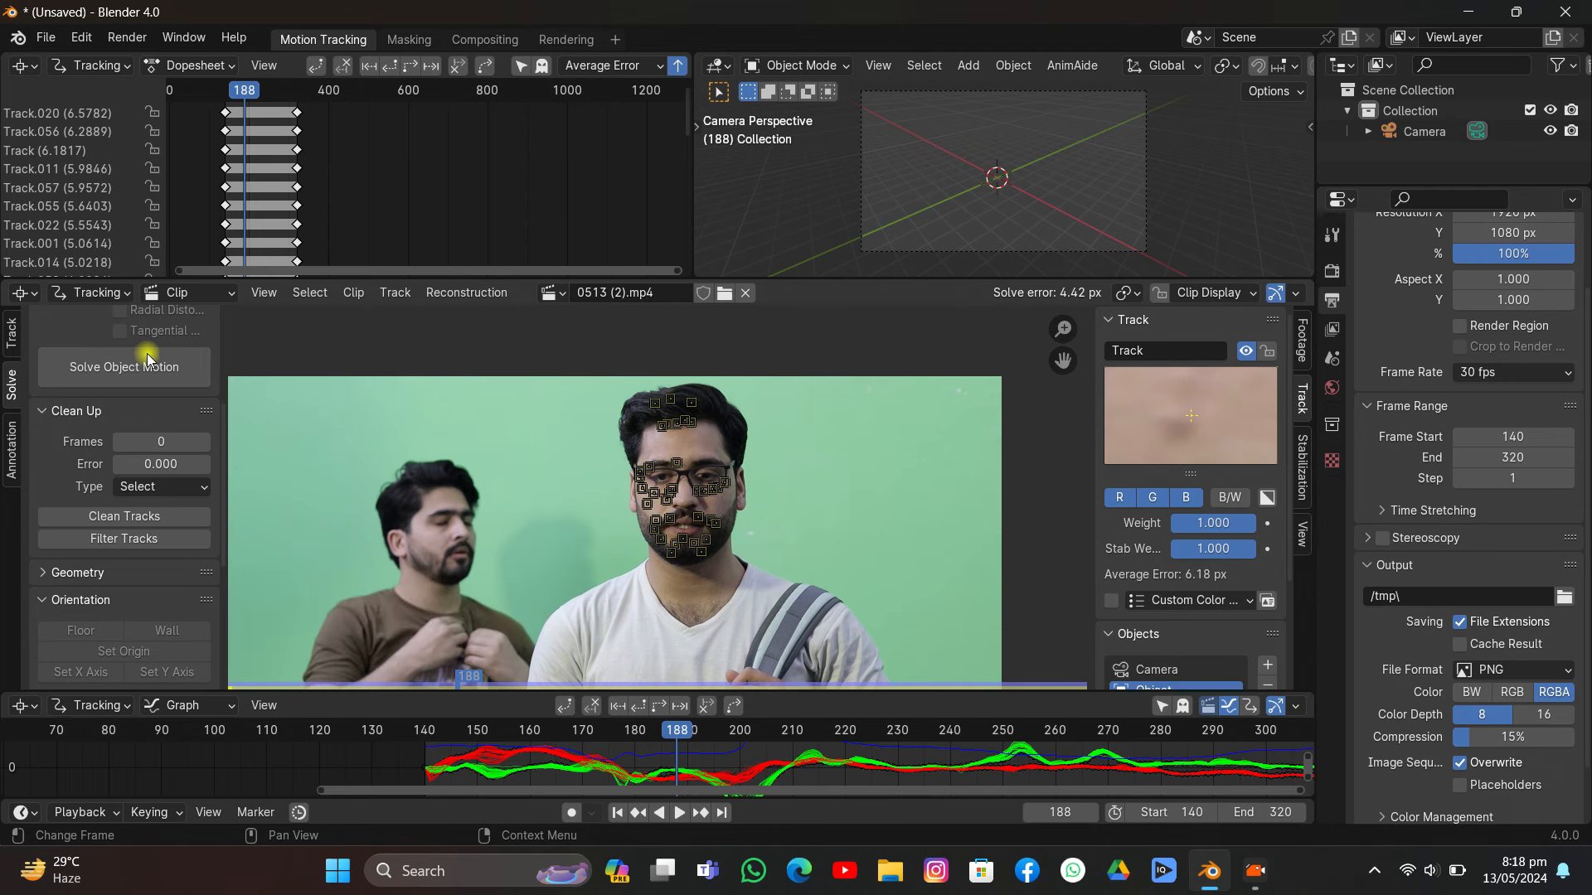
- Delete the tracks that Clean Tracks selects at a reprojection error of 6.090, and re-solve the object motion
click(91, 516)
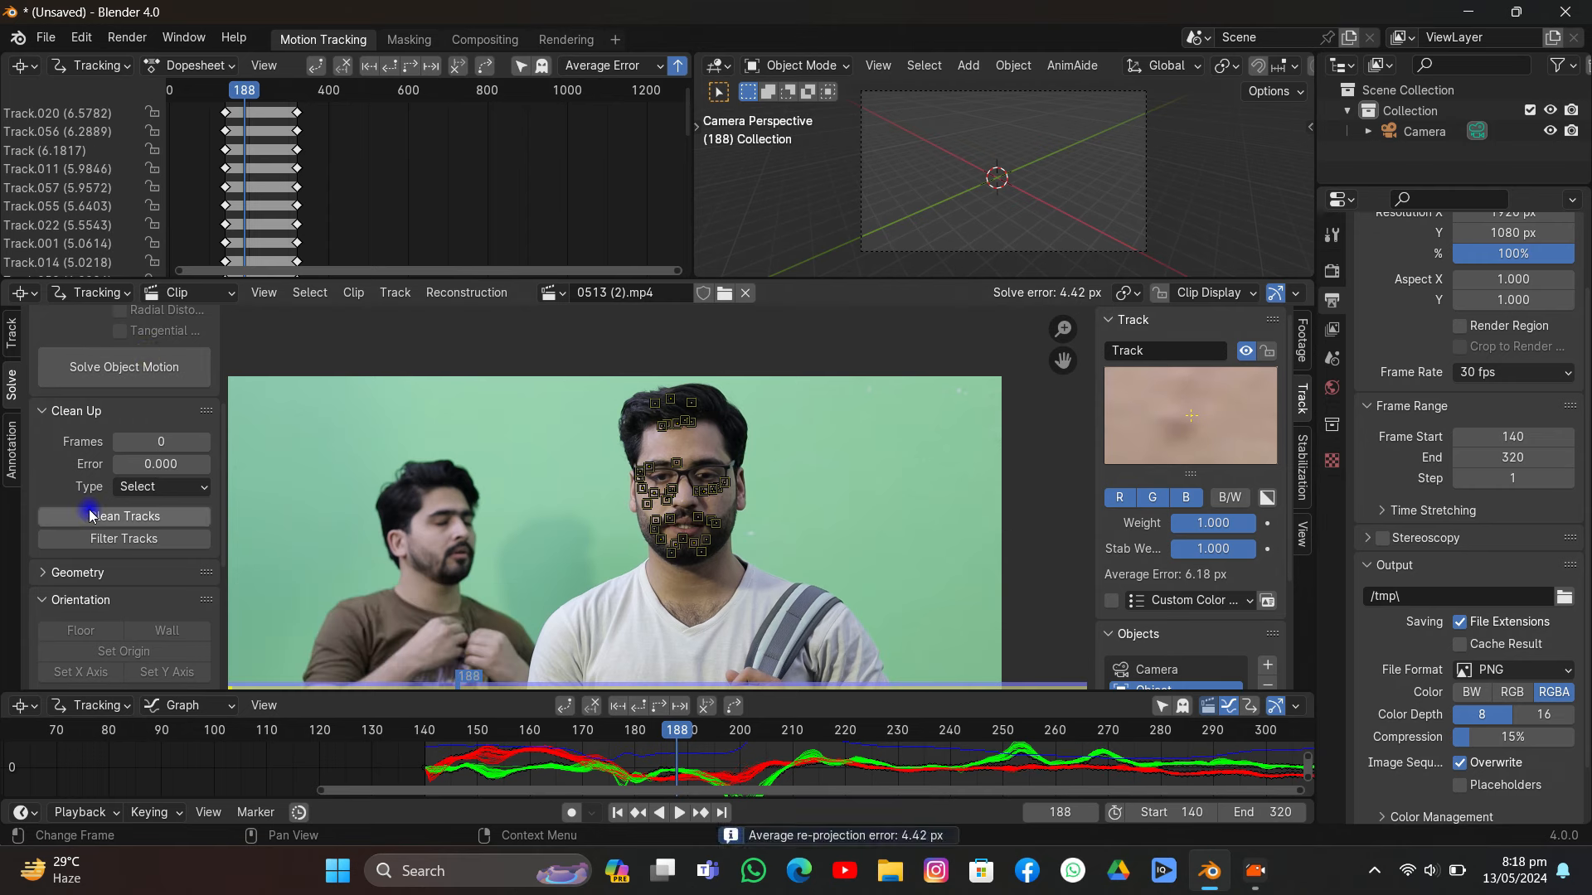
drag(432, 643, 498, 643)
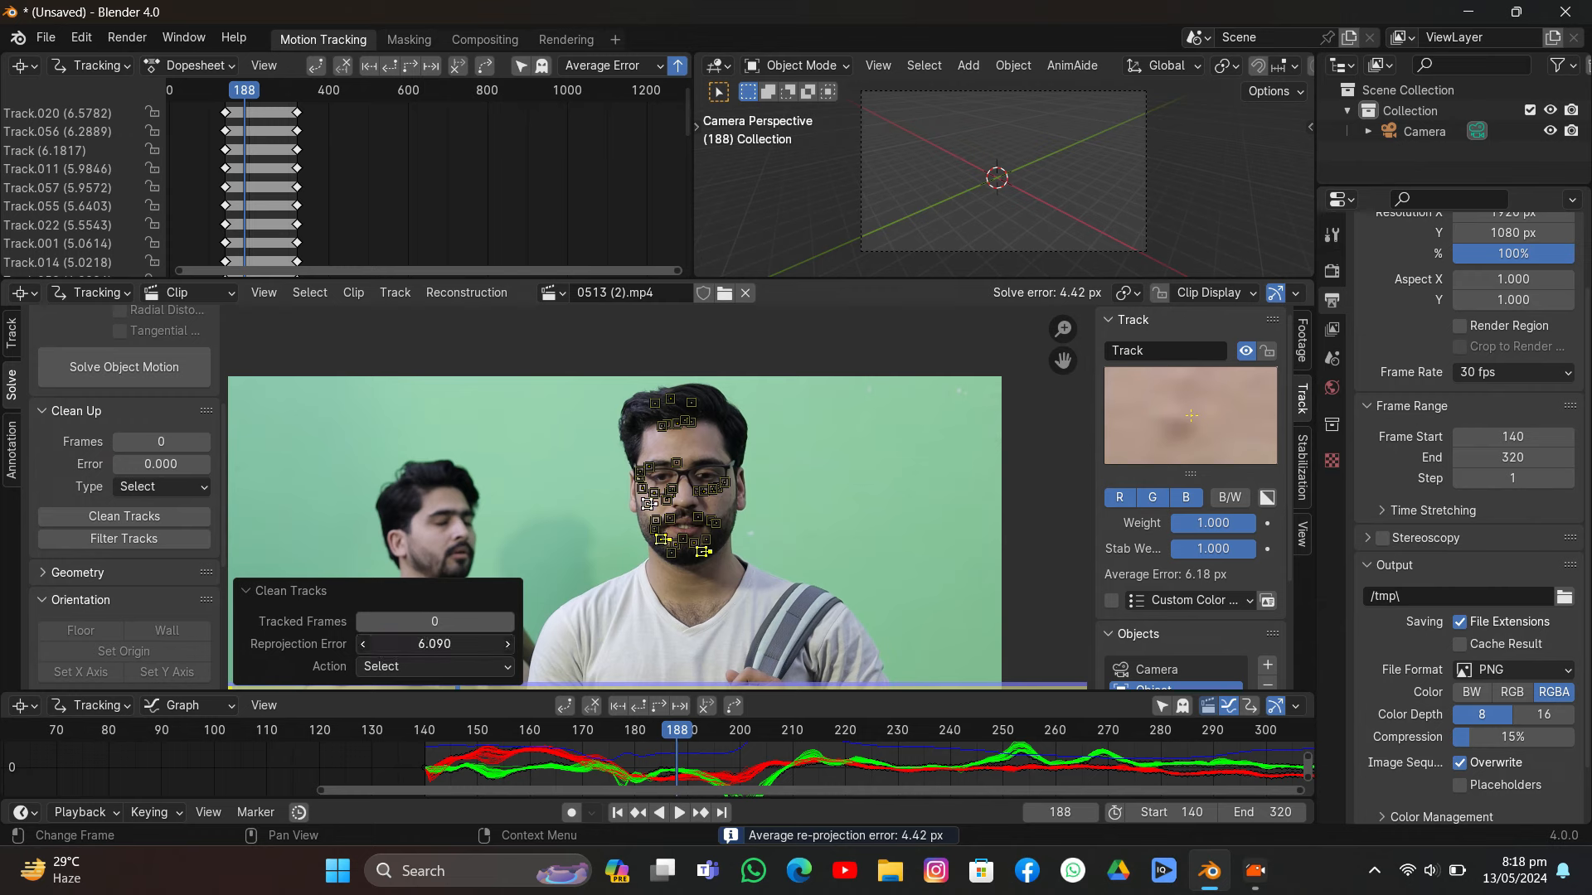
click(509, 494)
click(142, 365)
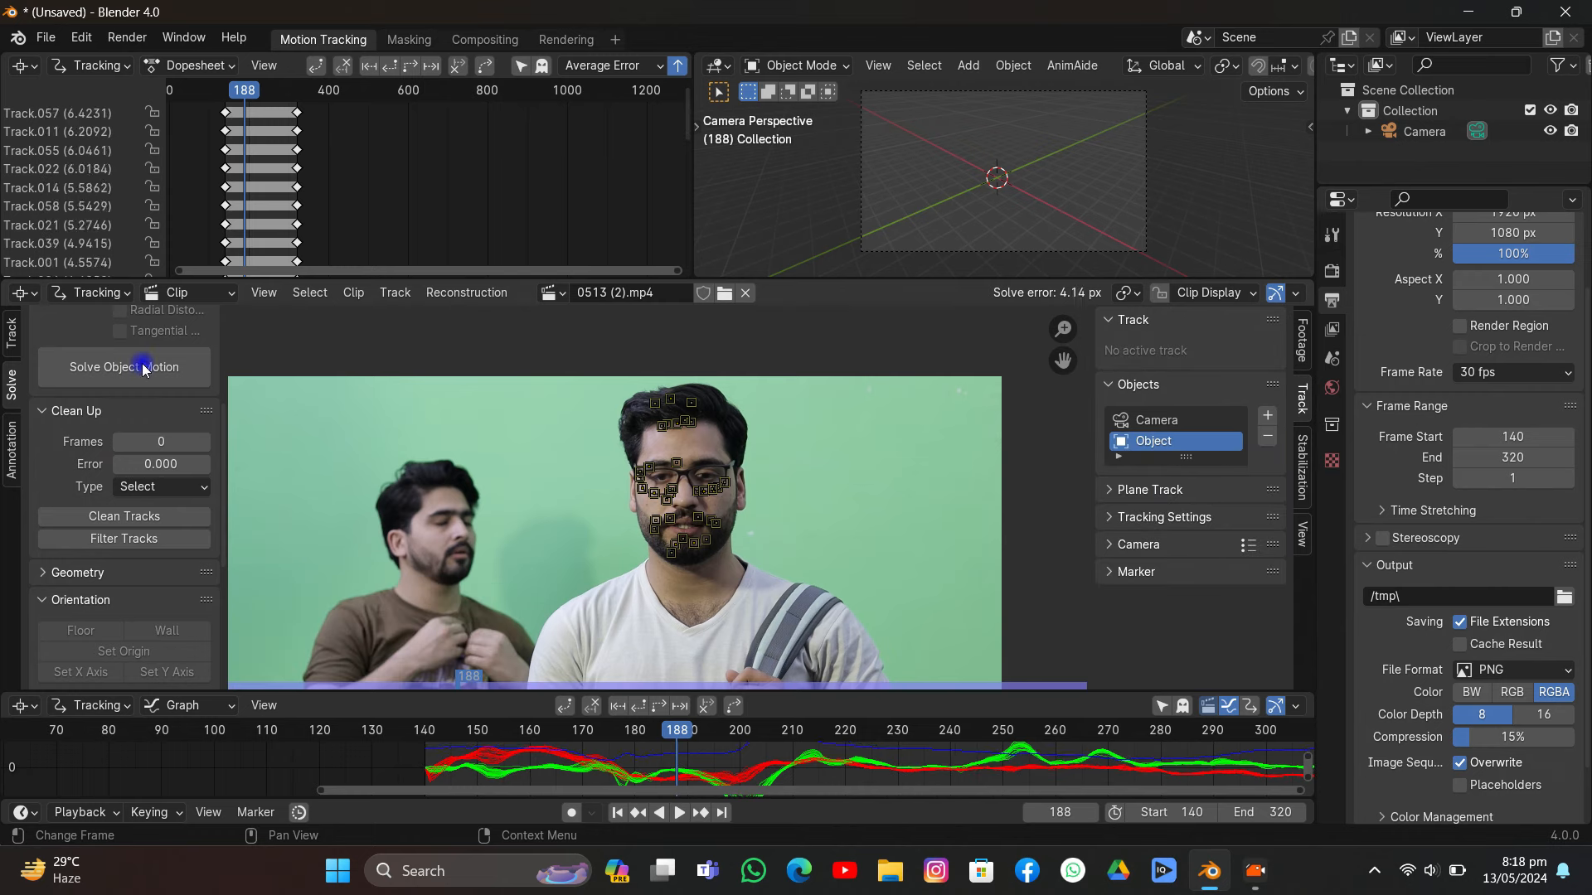
- Set solve Keyframe A to 140 and Keyframe B to 200, and solve the object motion with them
scroll(145, 418, up, 5)
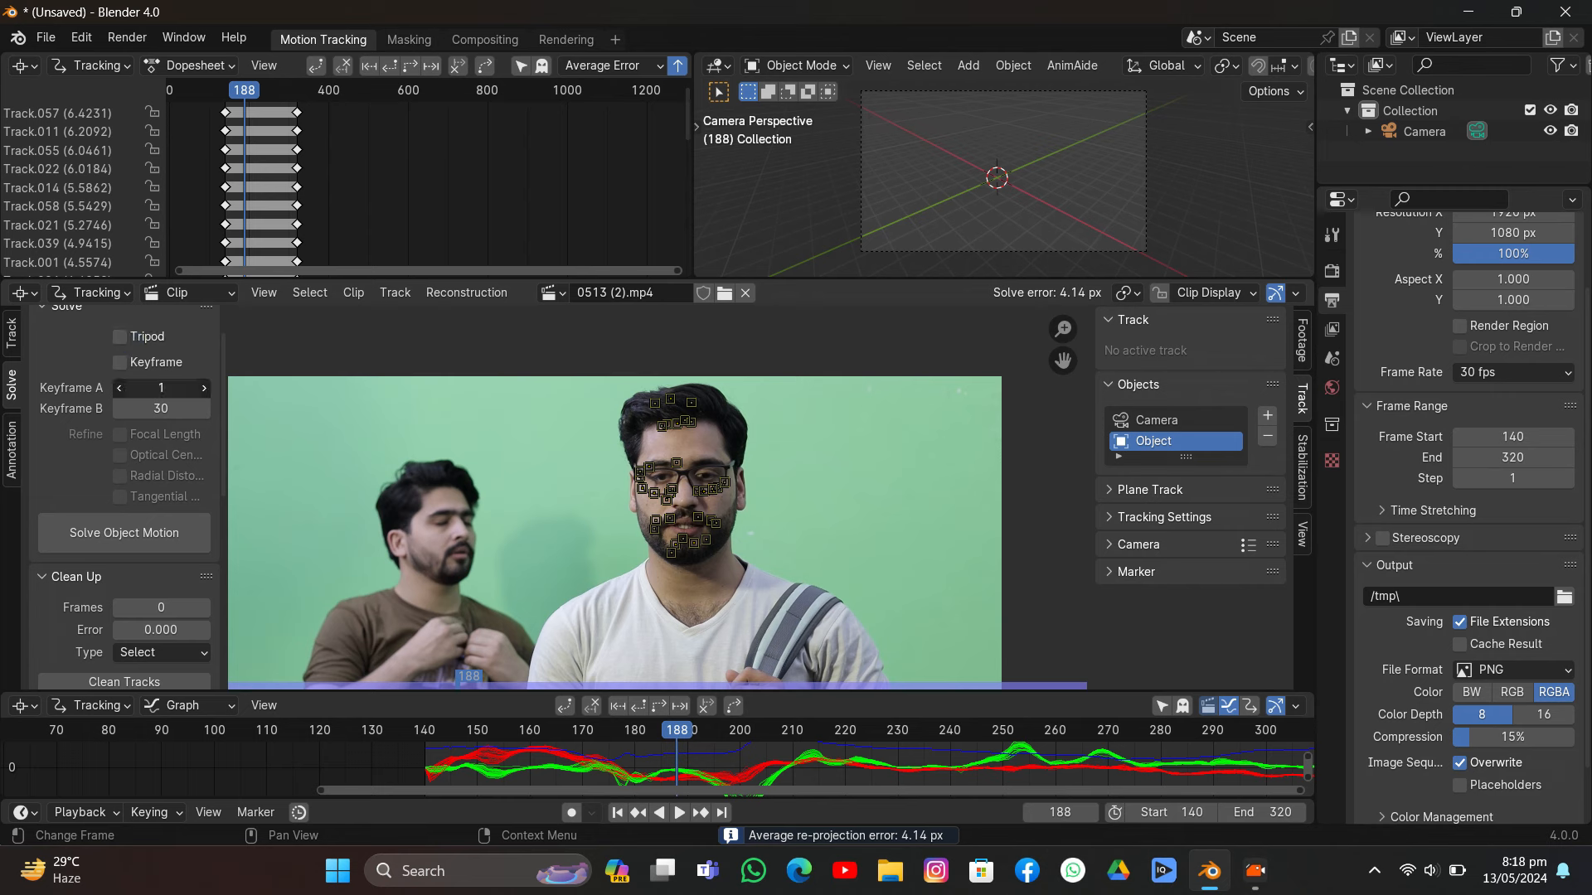
click(141, 395)
text(140)
key(Return)
click(141, 407)
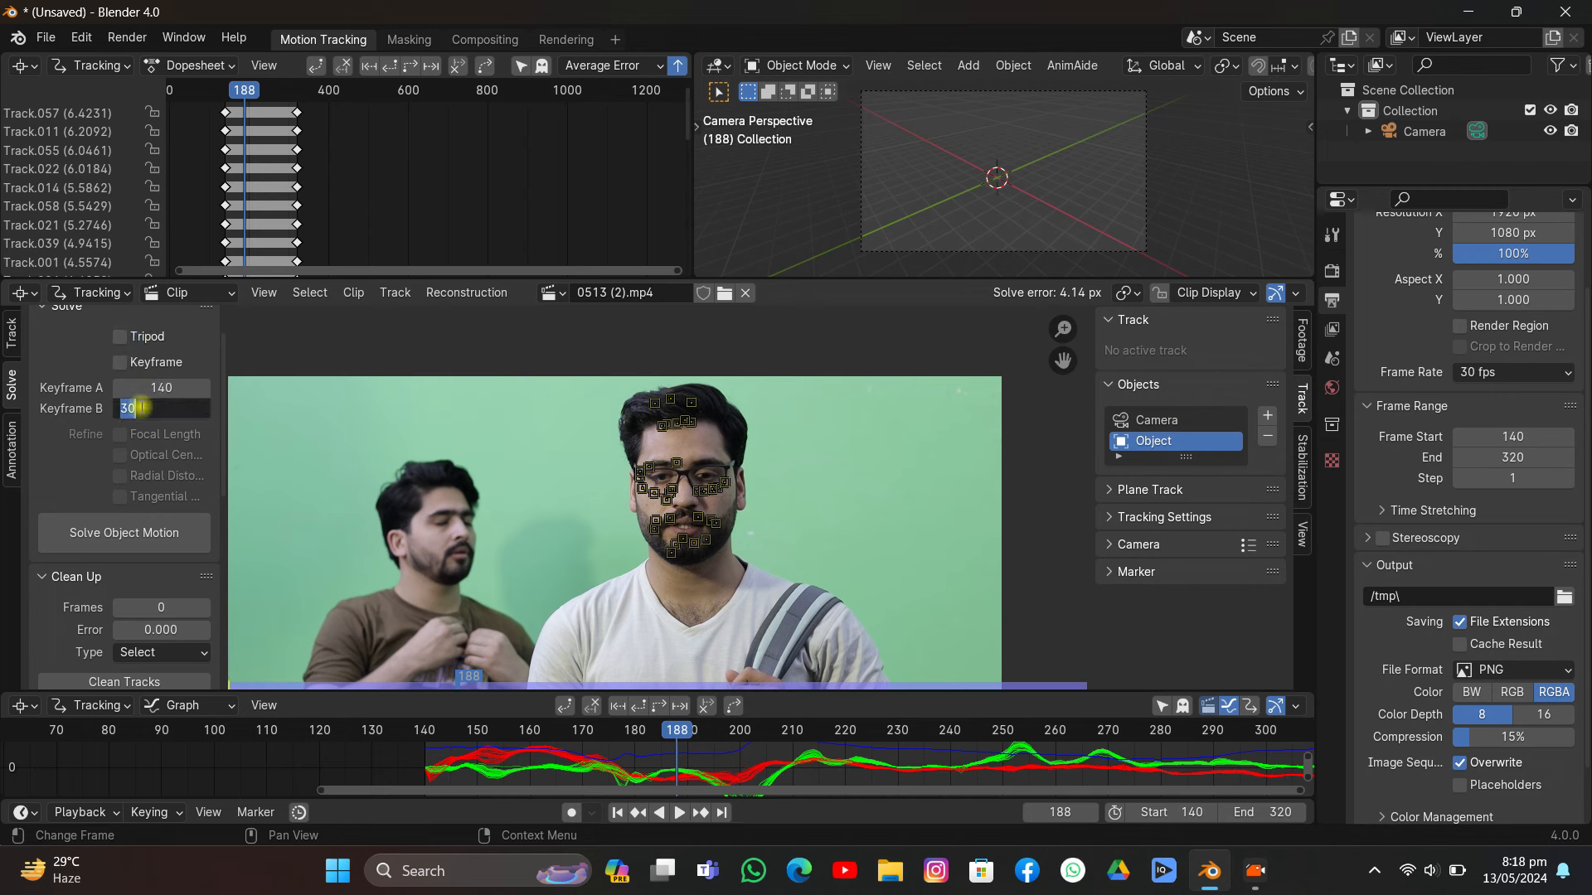
text(200)
key(Return)
click(126, 545)
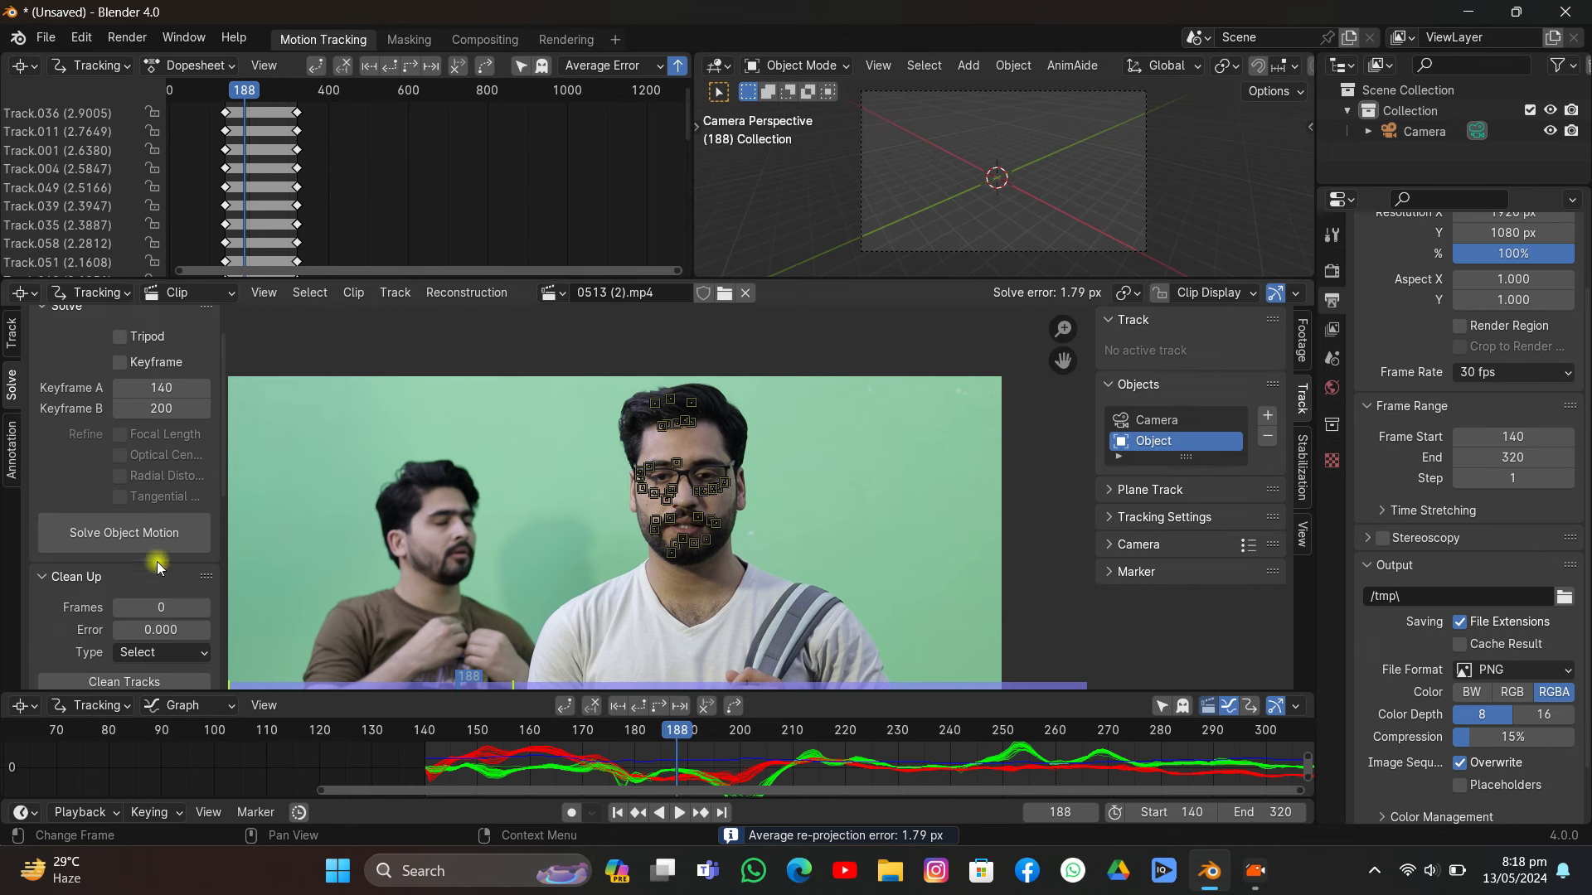
- Use Clean Tracks with a reprojection error limit to delete the worst remaining tracks on the face, and re-solve the object motion
scroll(166, 549, down, 1)
click(139, 643)
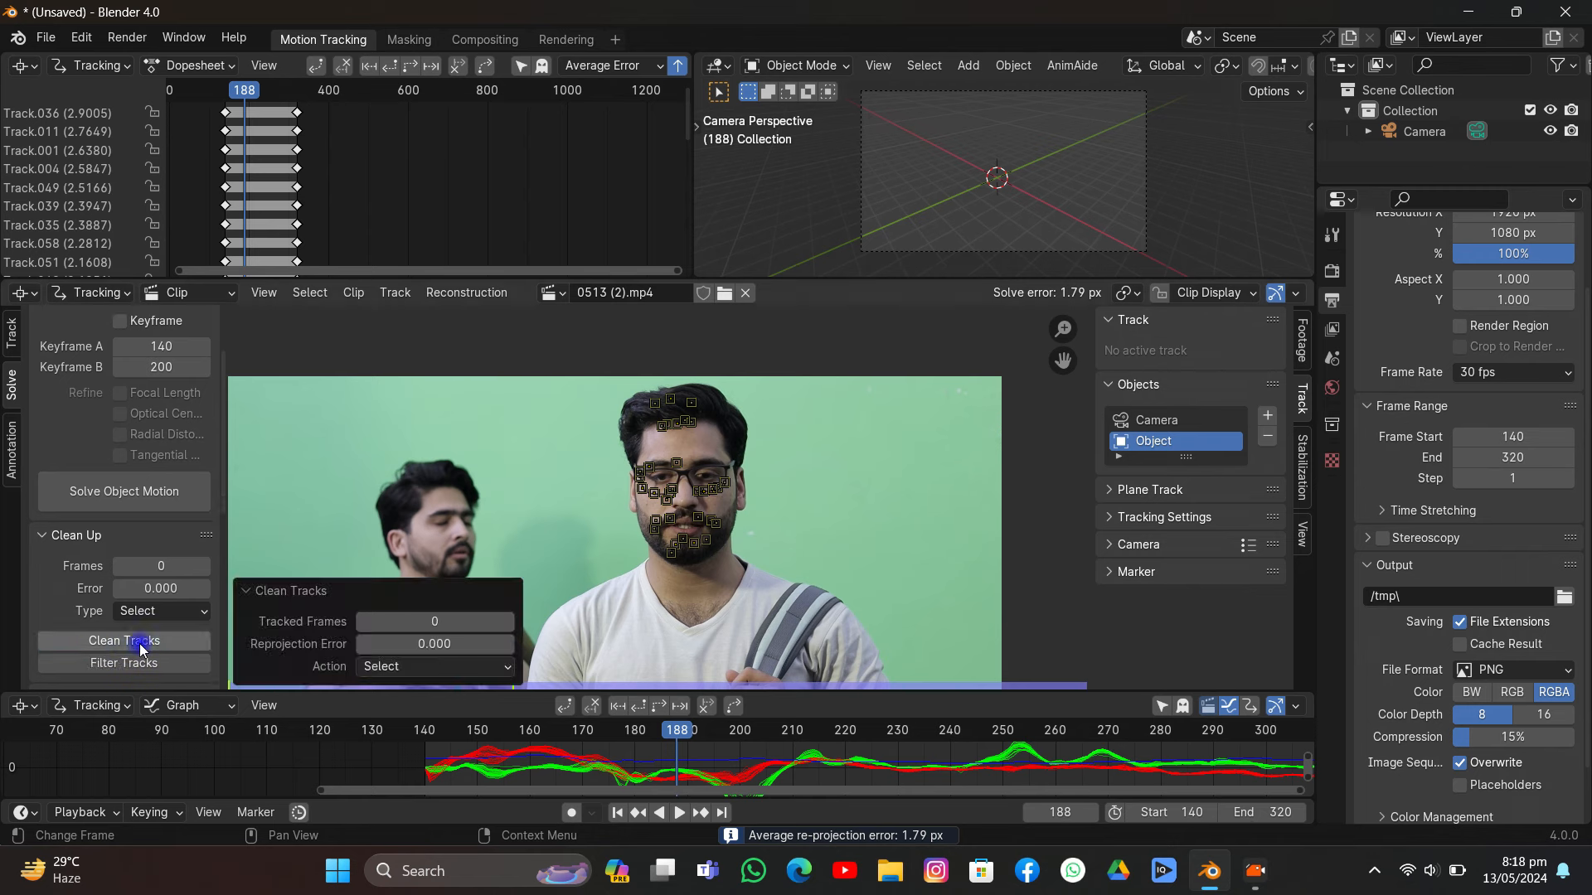
drag(434, 644, 497, 644)
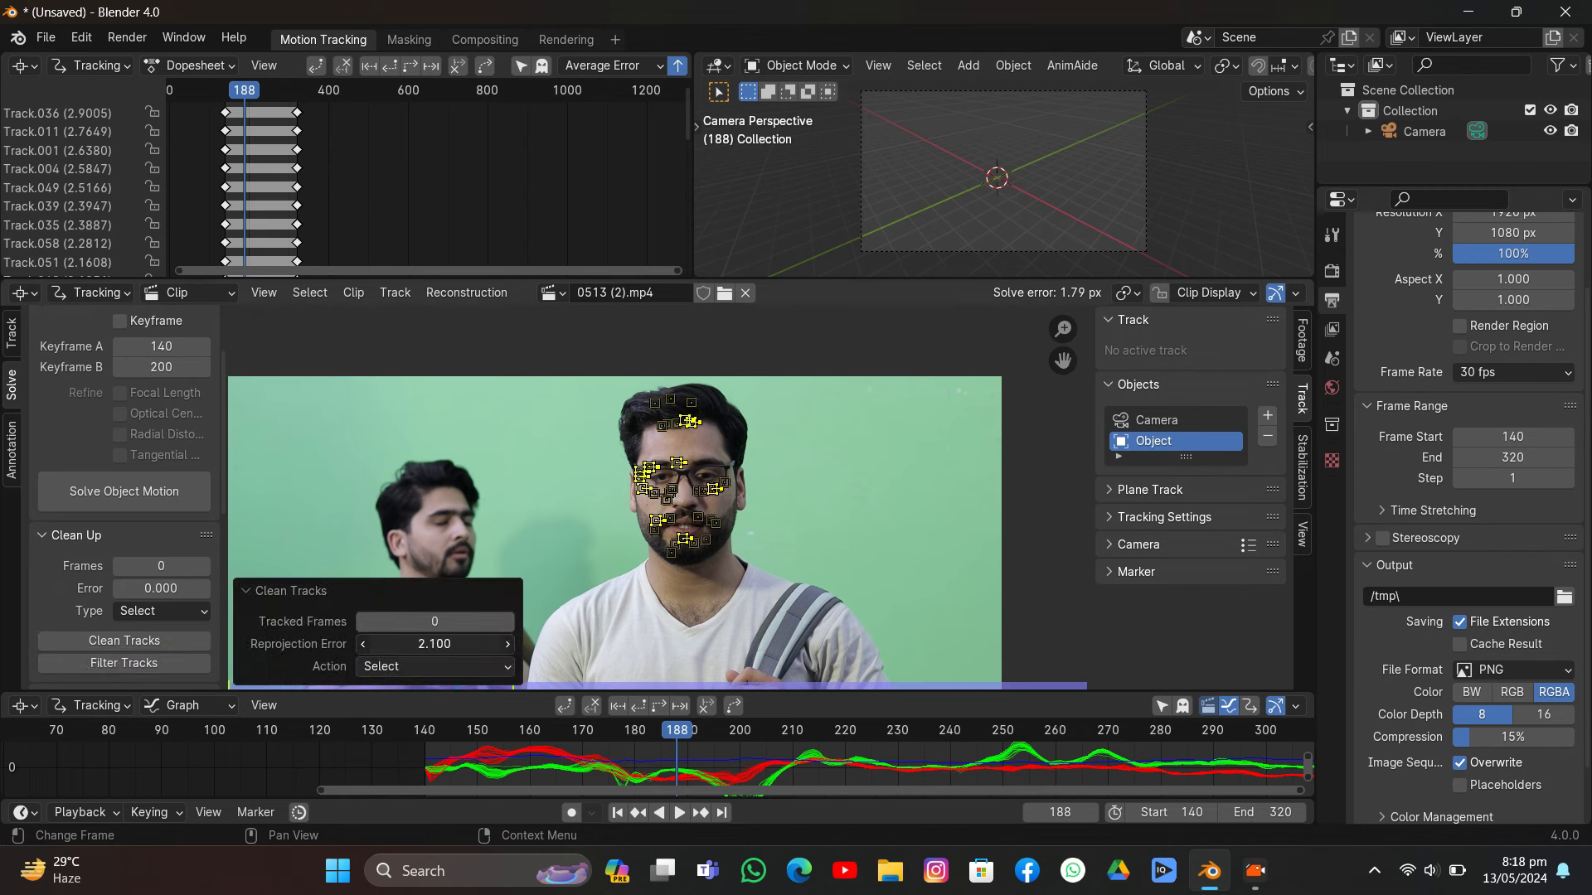
key(x)
click(680, 427)
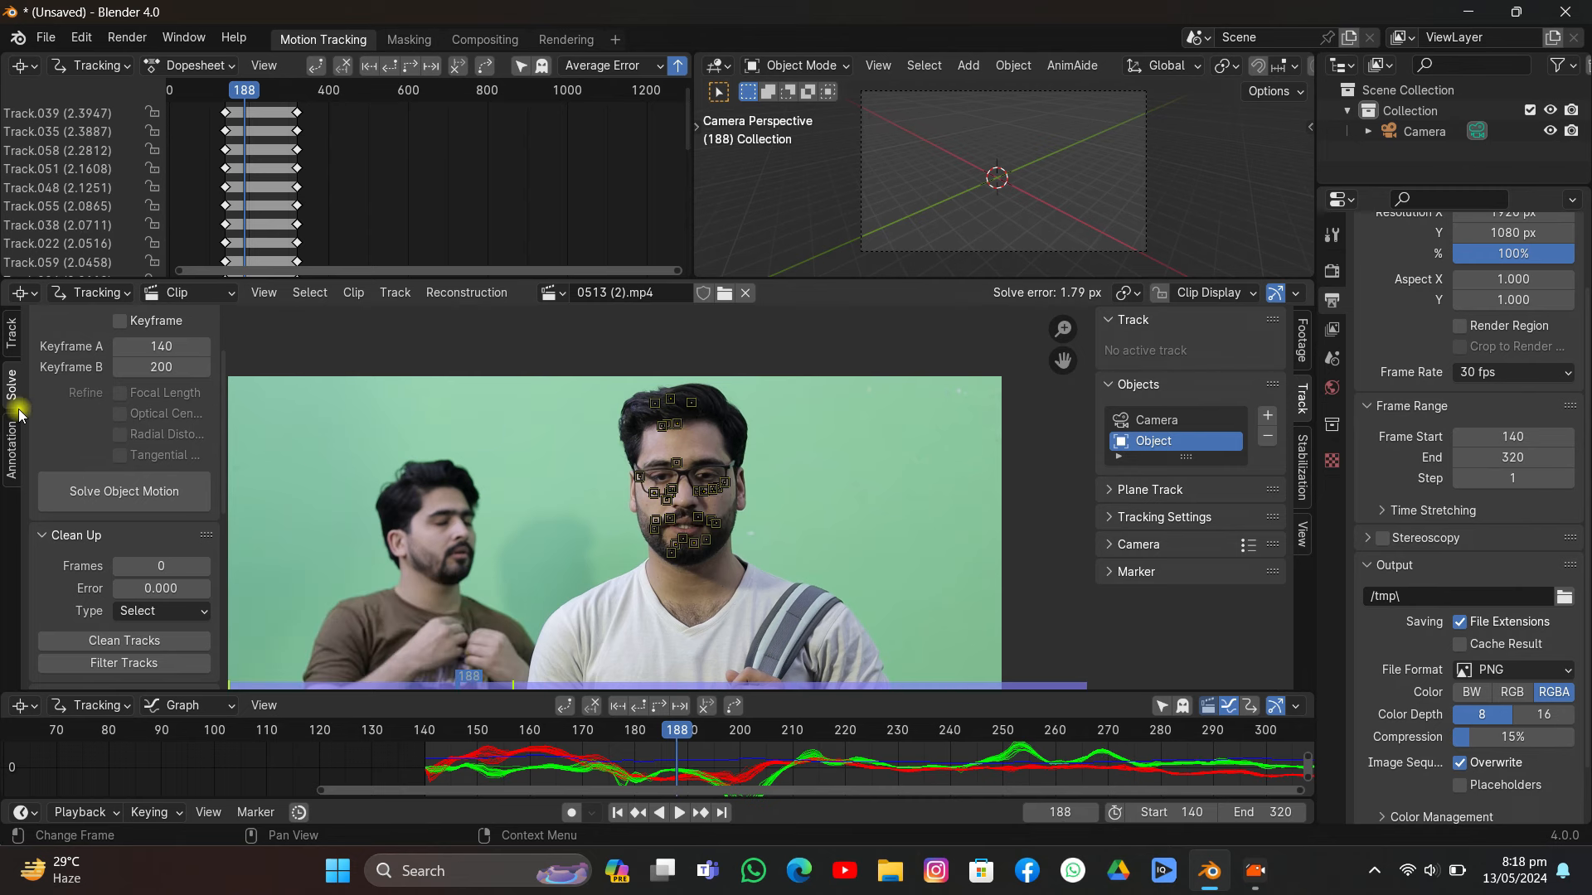
click(106, 496)
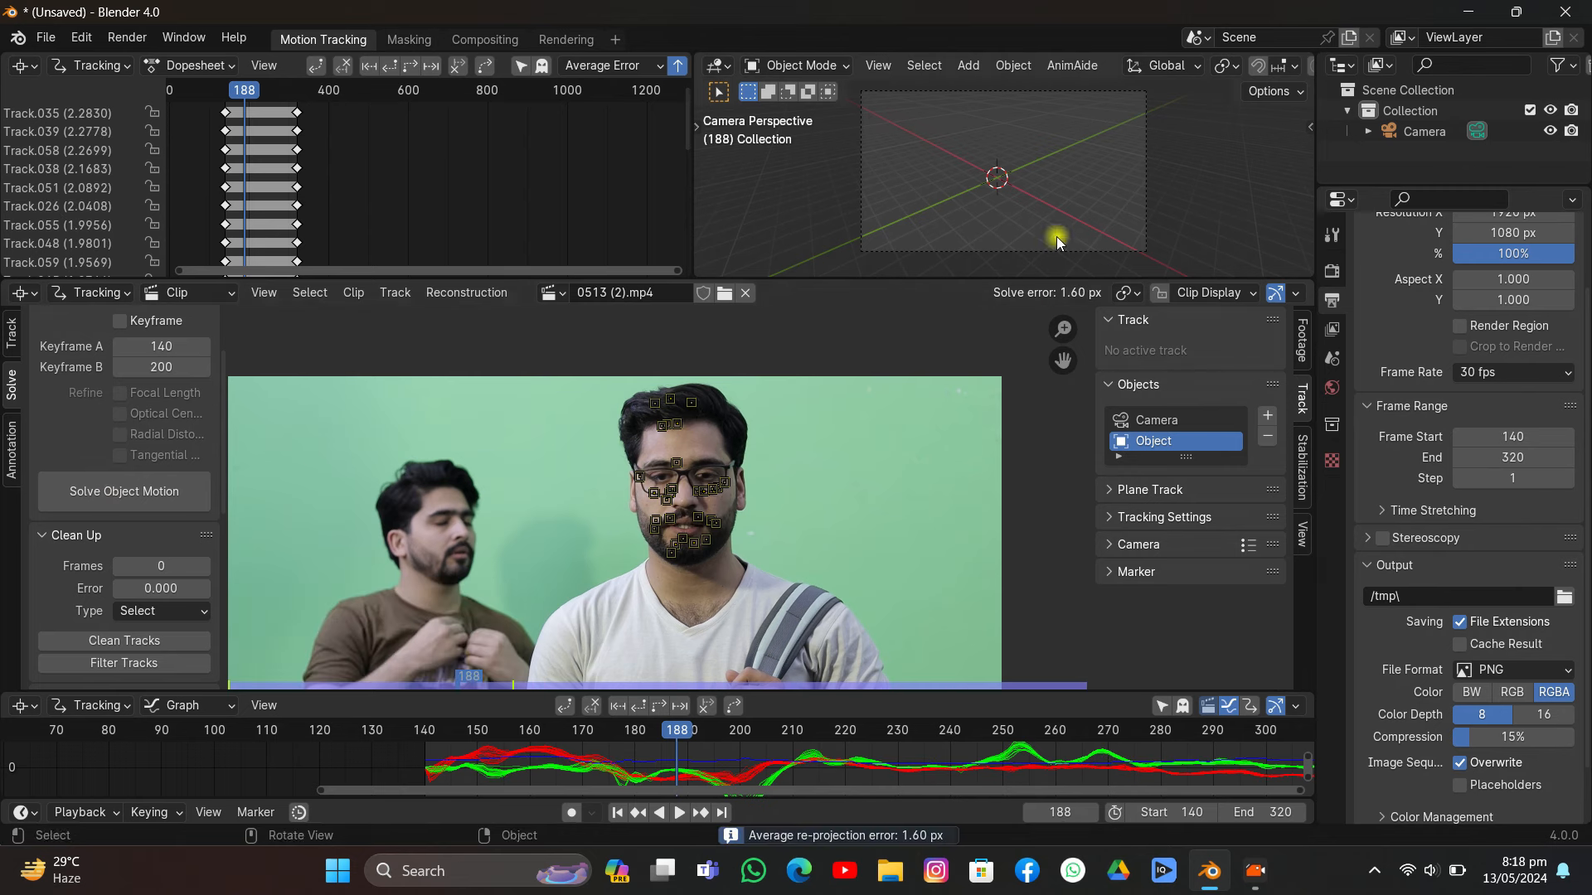
- Try solving with Keyframe A at 160 and Keyframe B at 278, undo that solve, and re-solve with Keyframe B at 200
scroll(162, 414, up, 2)
drag(157, 387, 196, 408)
click(146, 525)
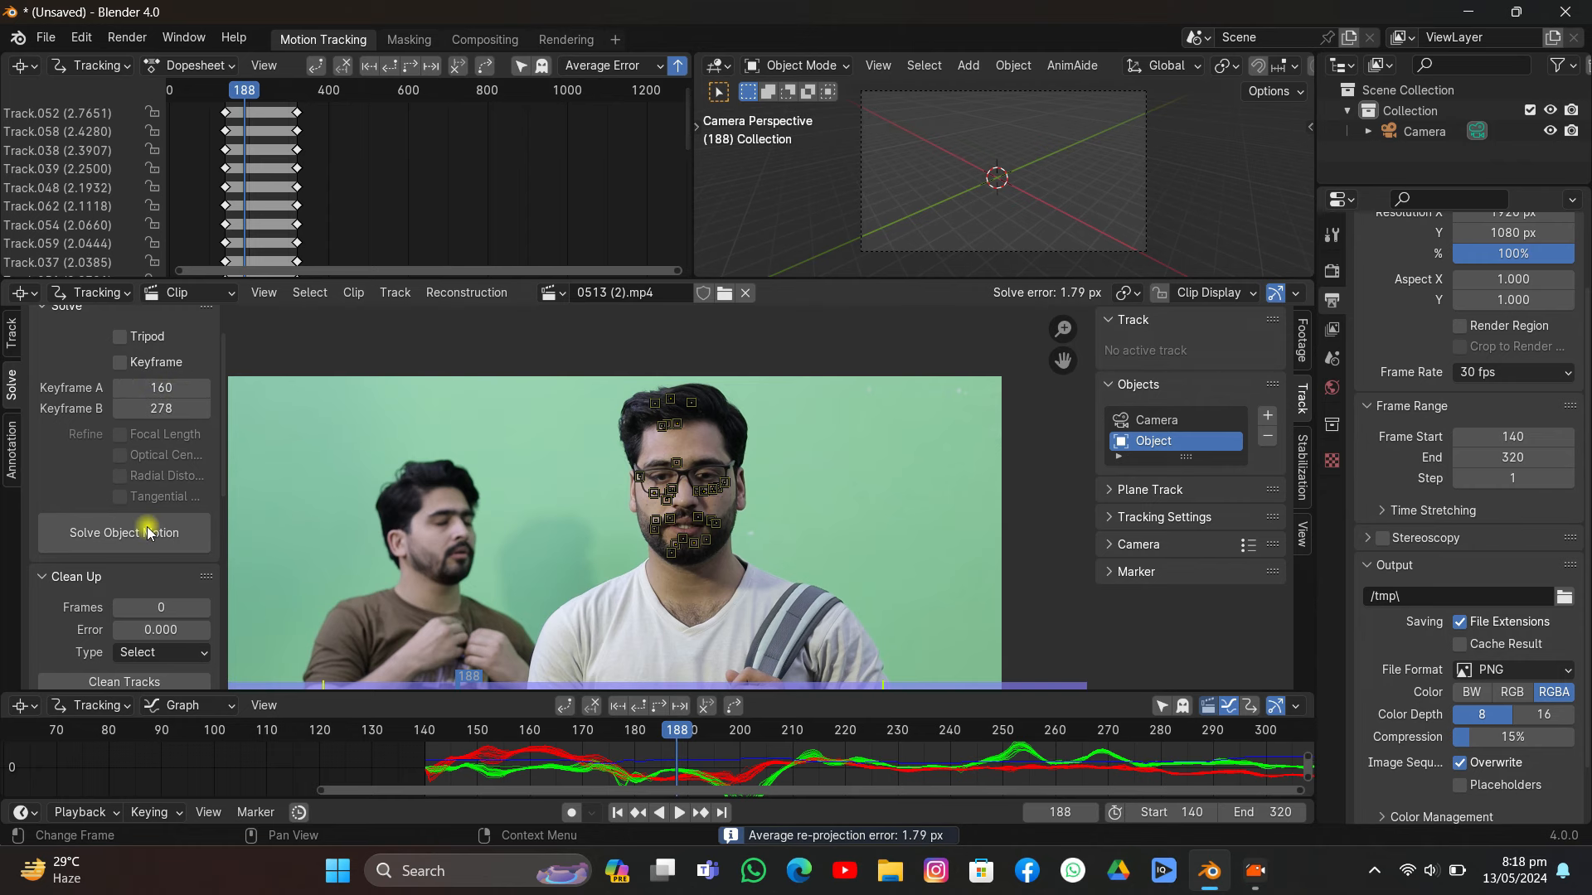
key(ctrl+z)
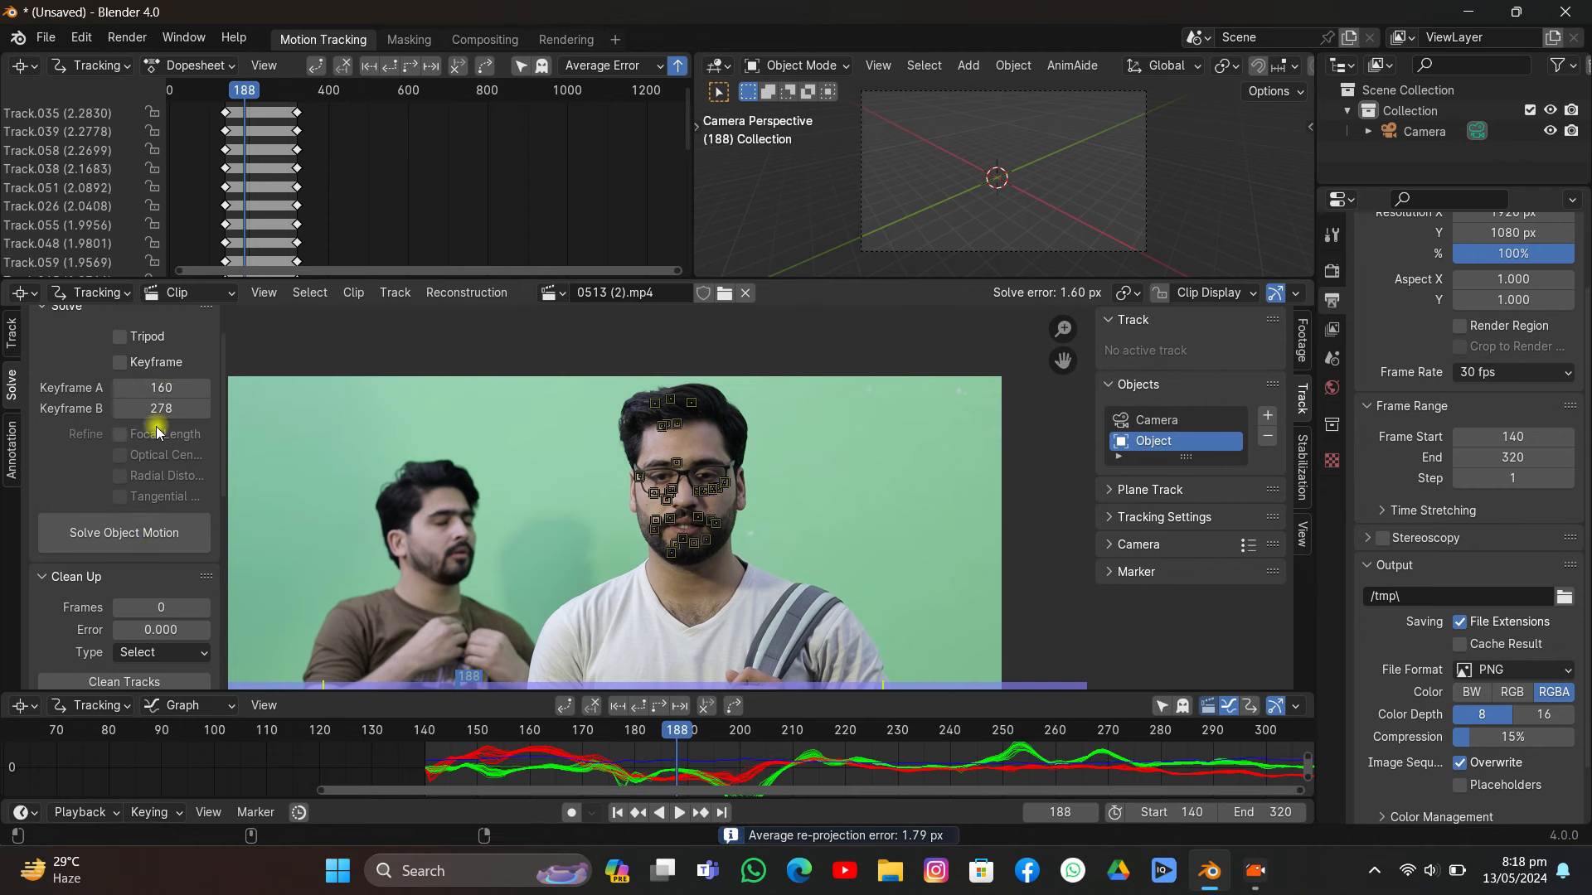
click(143, 524)
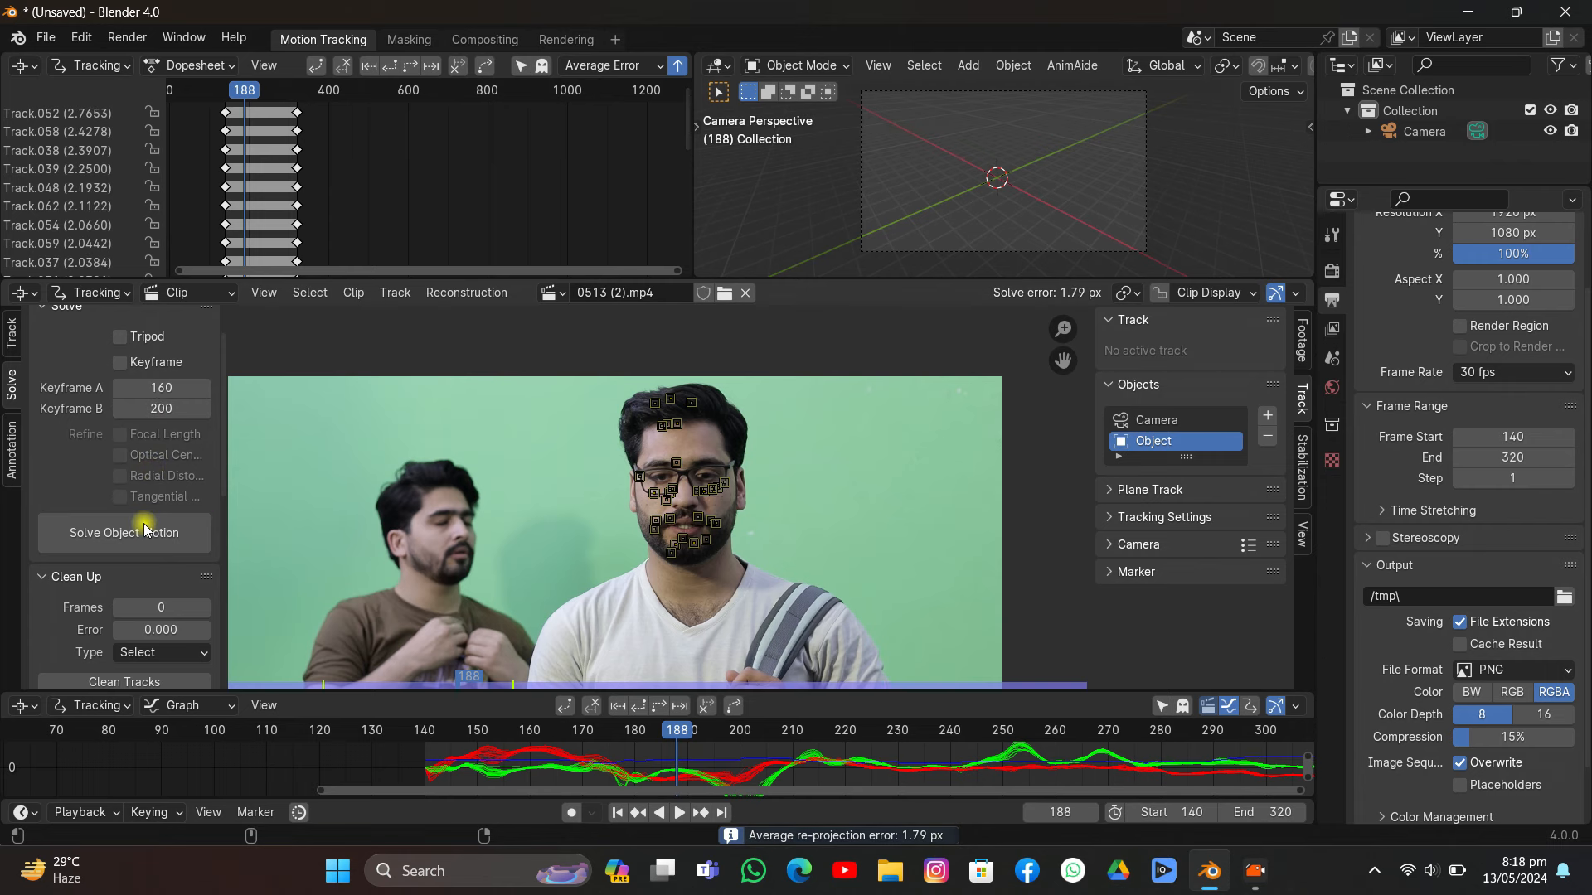
- Delete the tracks that Clean Tracks selects at a reprojection error of 2.220, and solve the object motion again
scroll(131, 568, down, 3)
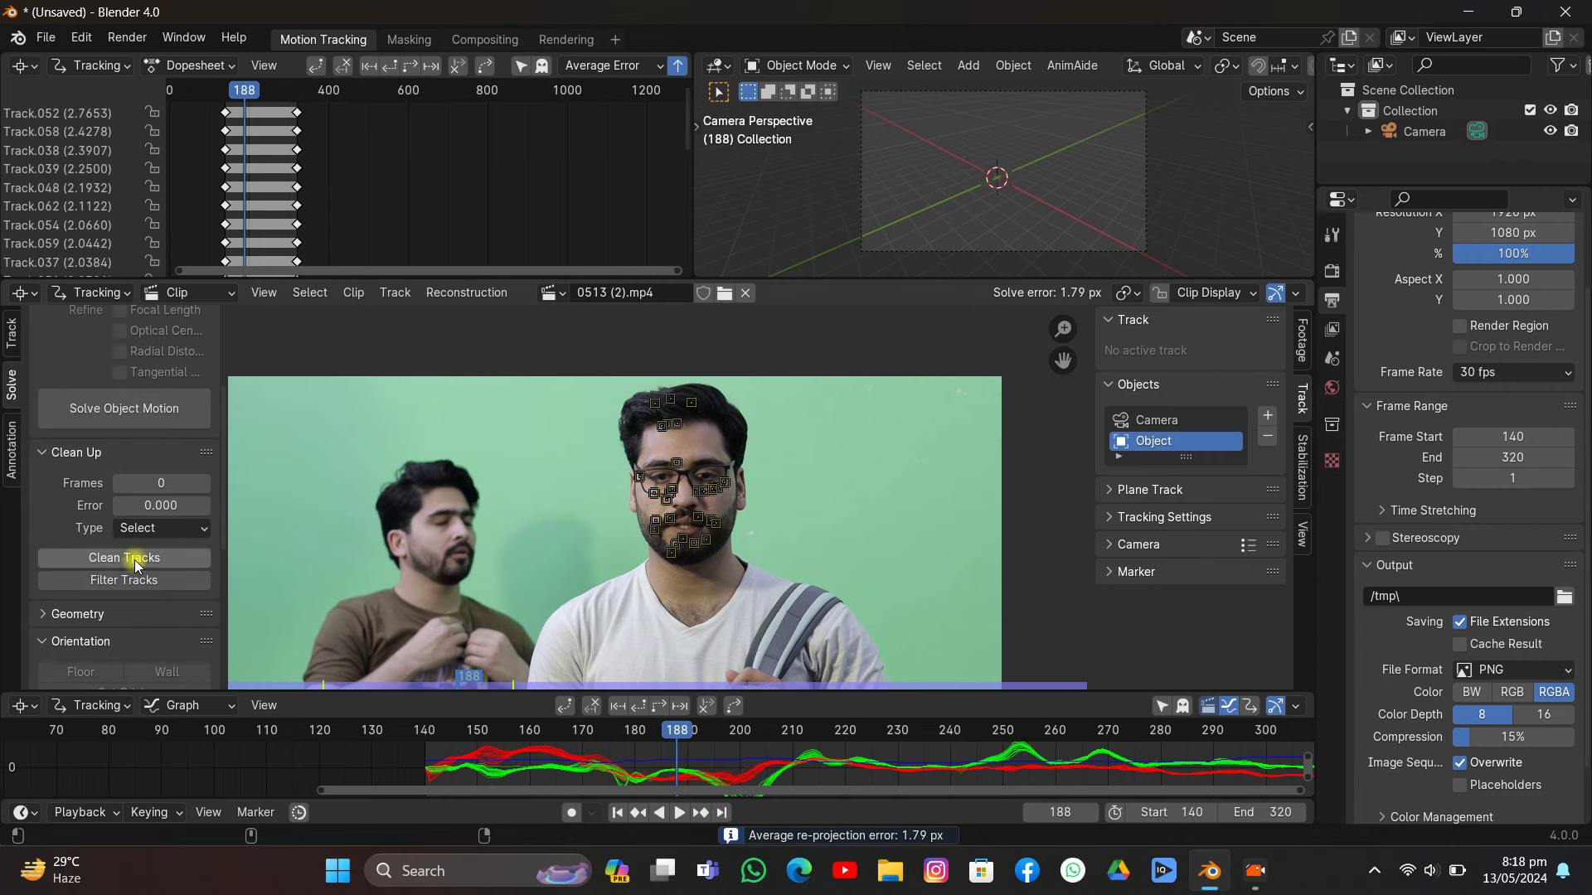
click(126, 557)
drag(435, 644, 477, 644)
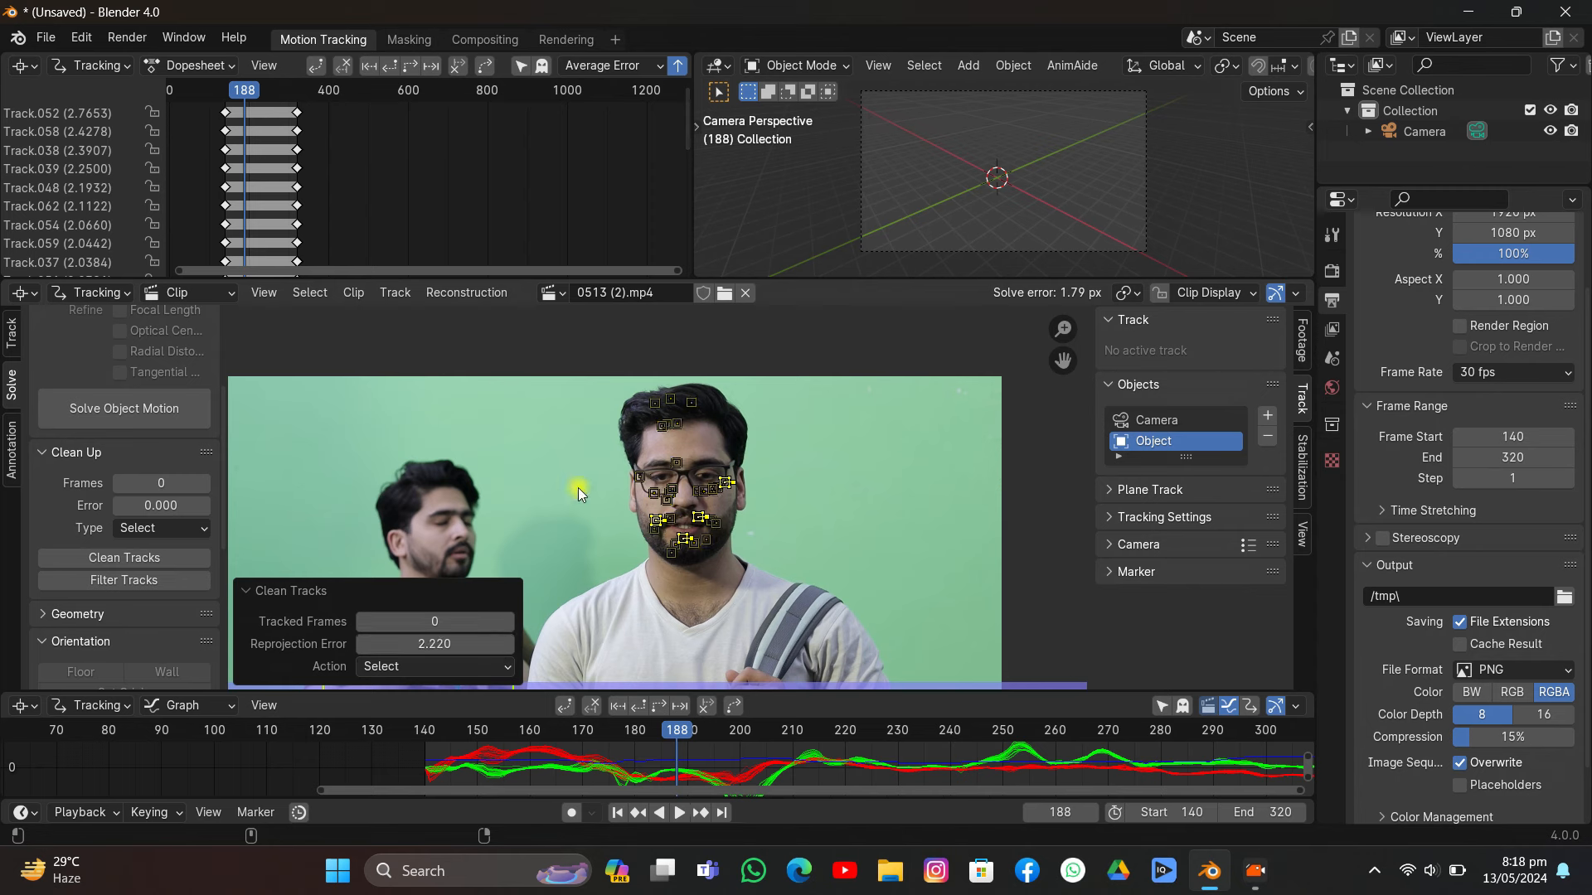
key(x)
click(650, 438)
click(172, 403)
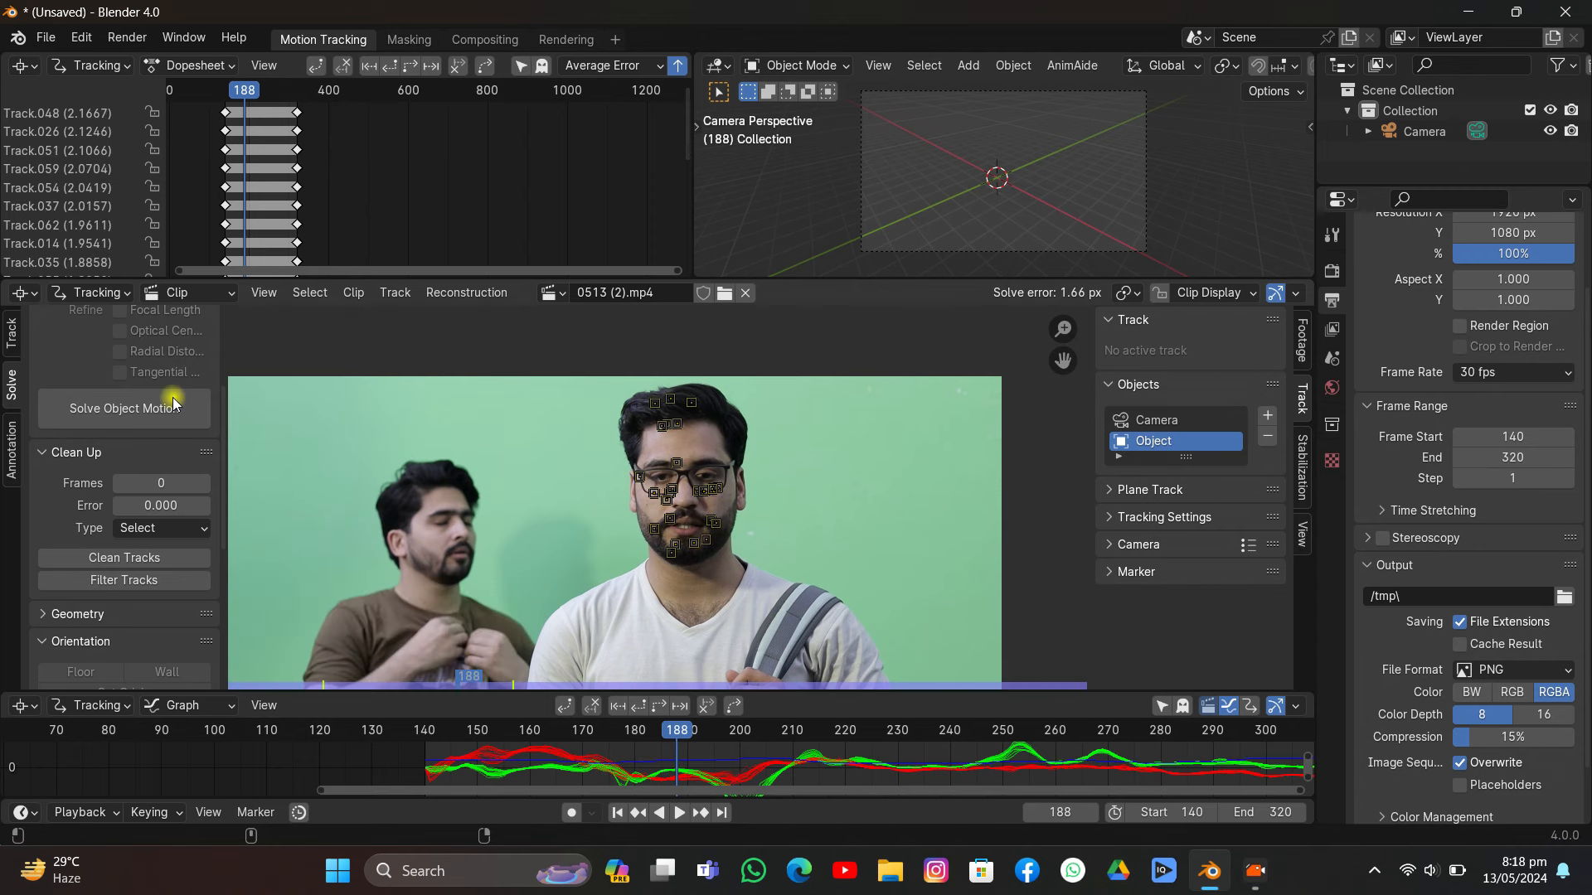
- Set solve Keyframe A to 200 and Keyframe B to 320, and re-solve the object motion
scroll(98, 501, up, 5)
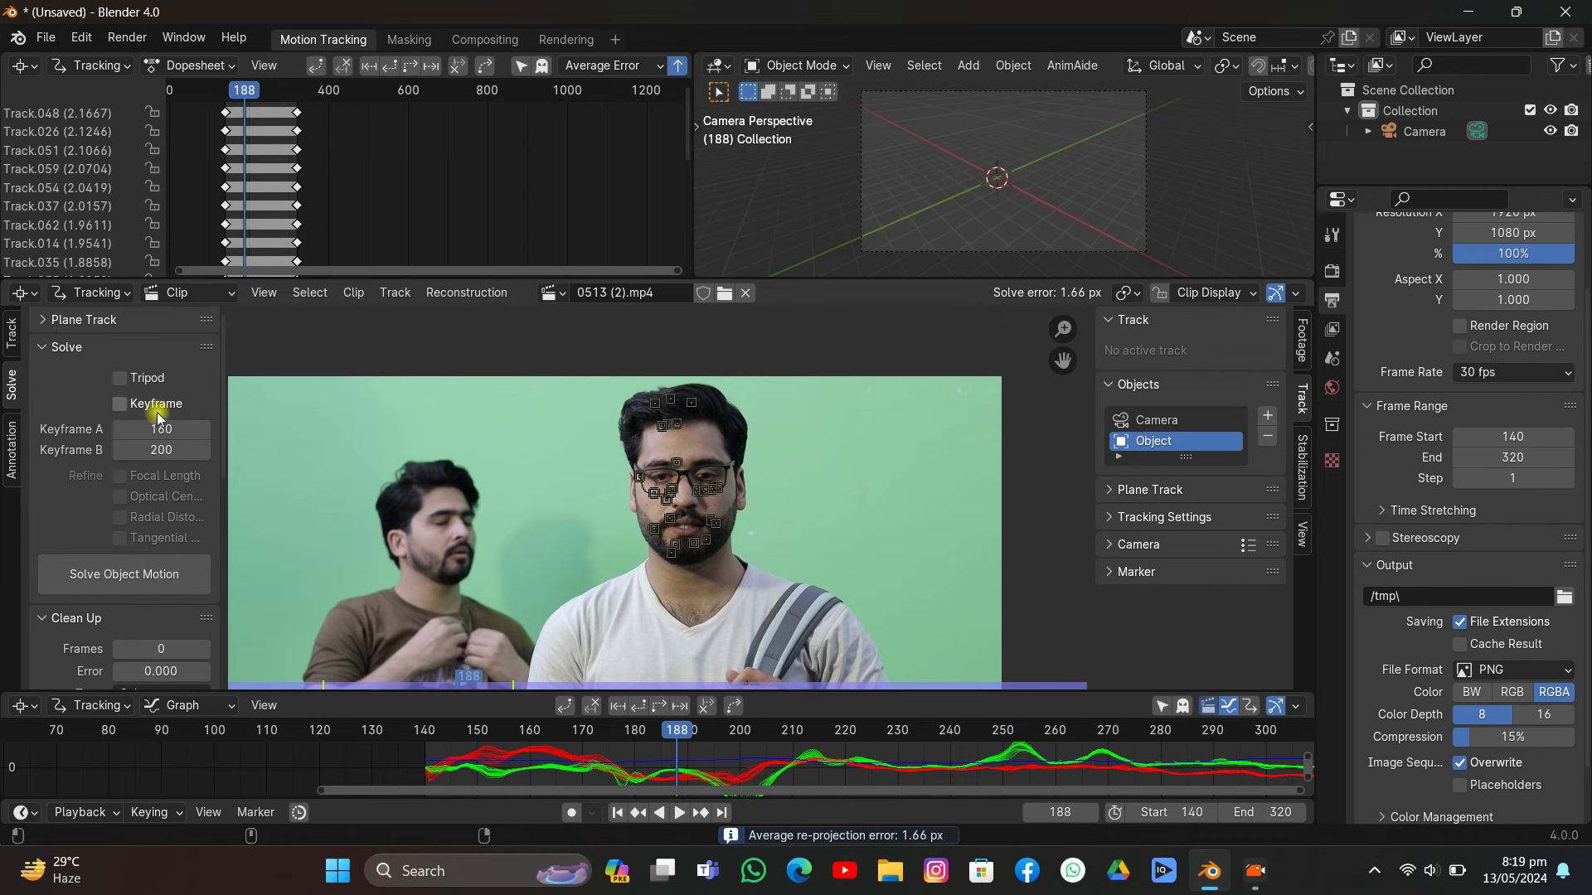
drag(164, 427, 274, 427)
drag(163, 449, 220, 450)
key(Escape)
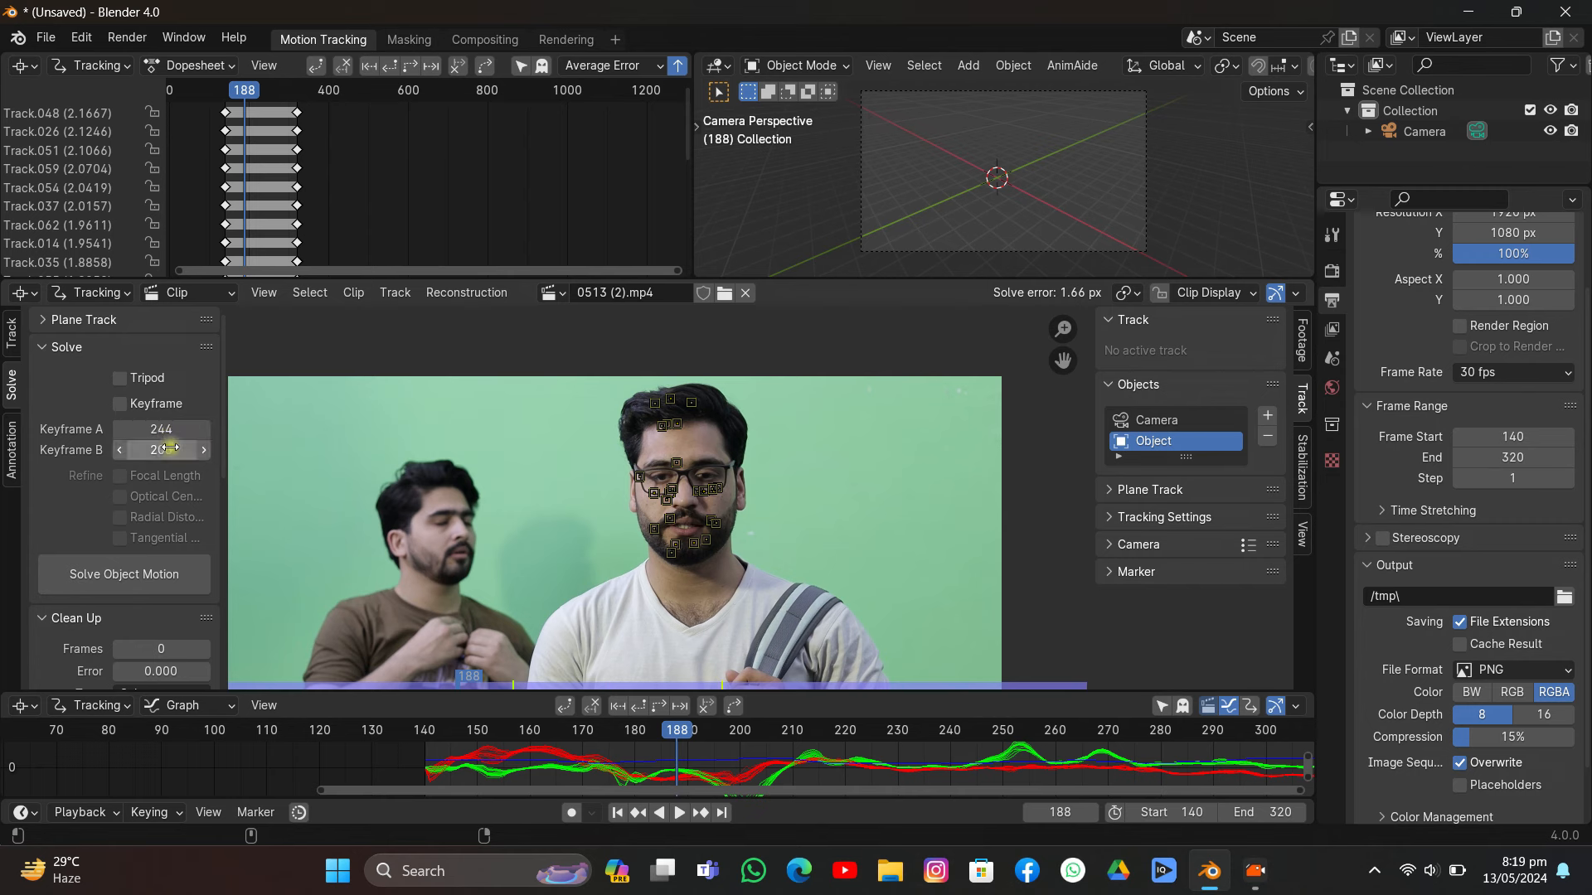
click(170, 448)
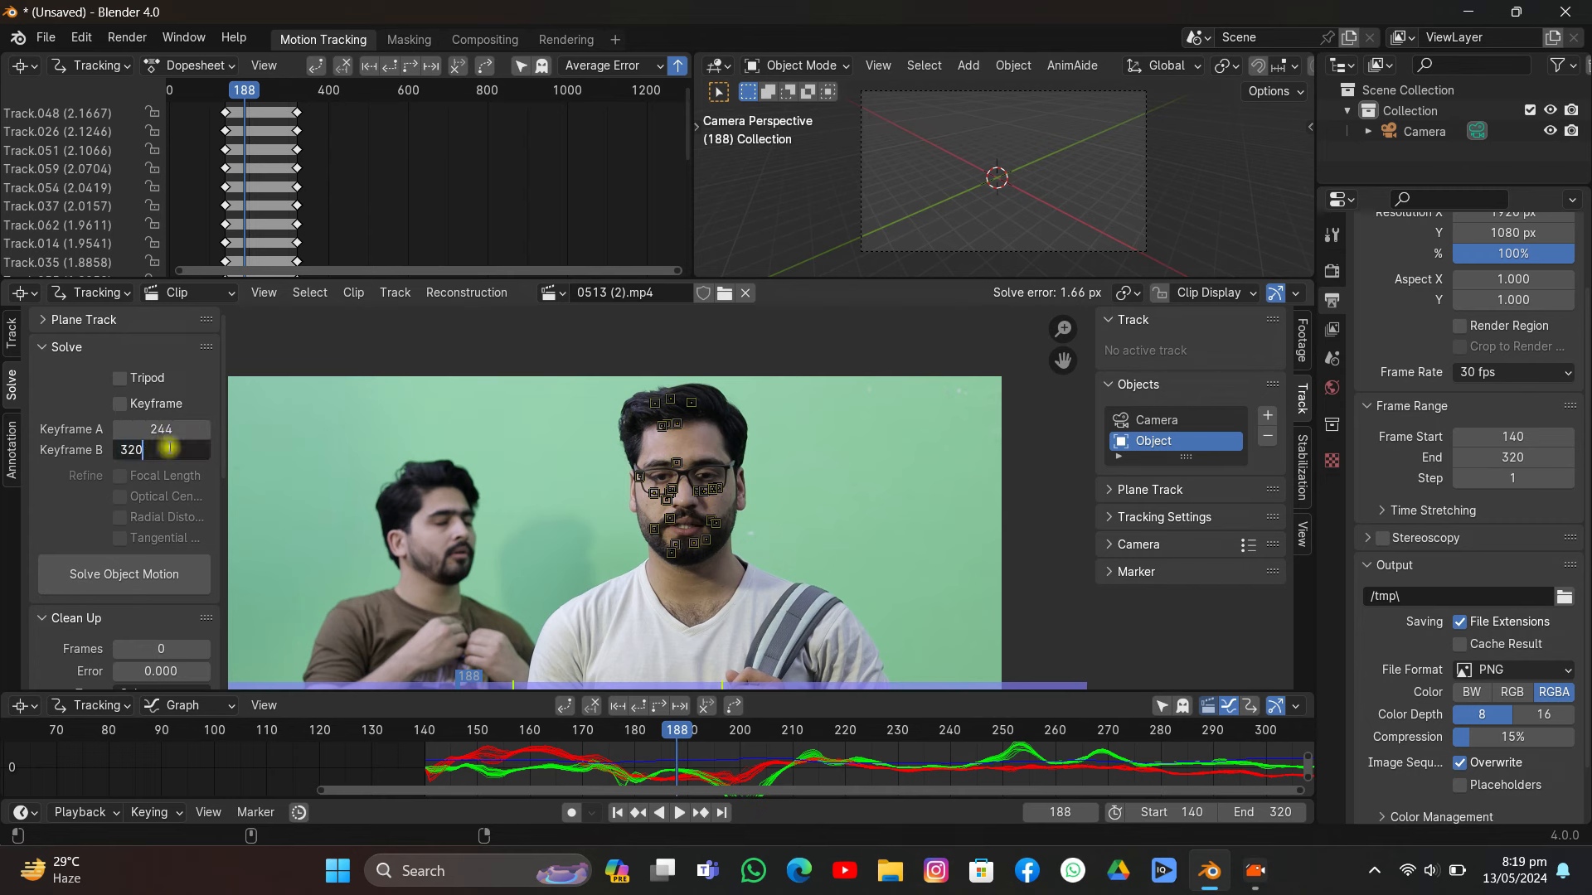
key(Return)
click(176, 430)
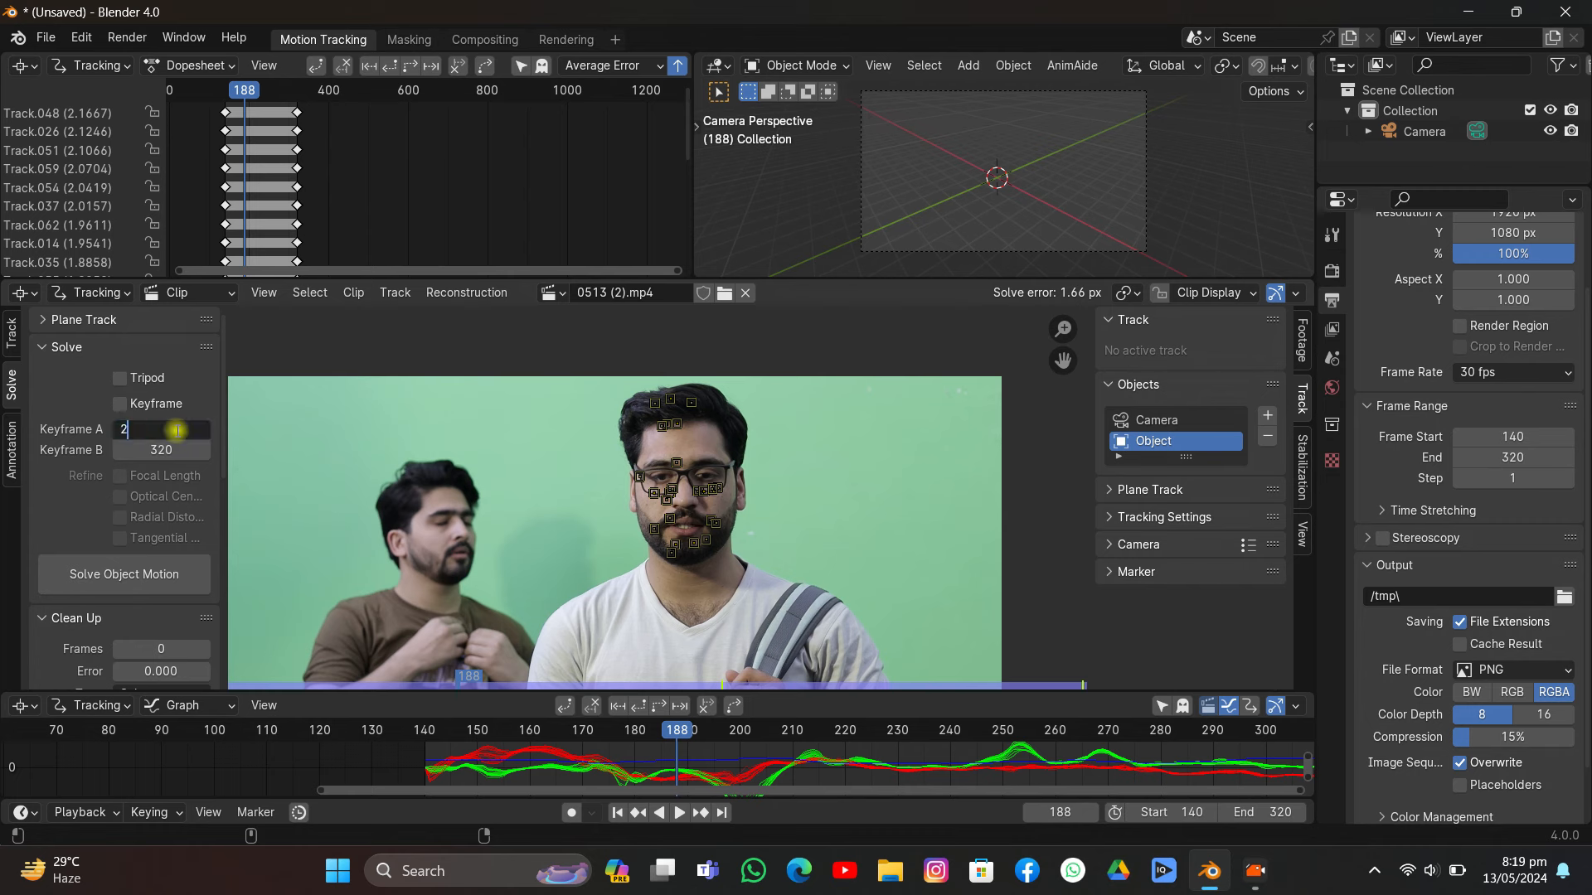
click(131, 567)
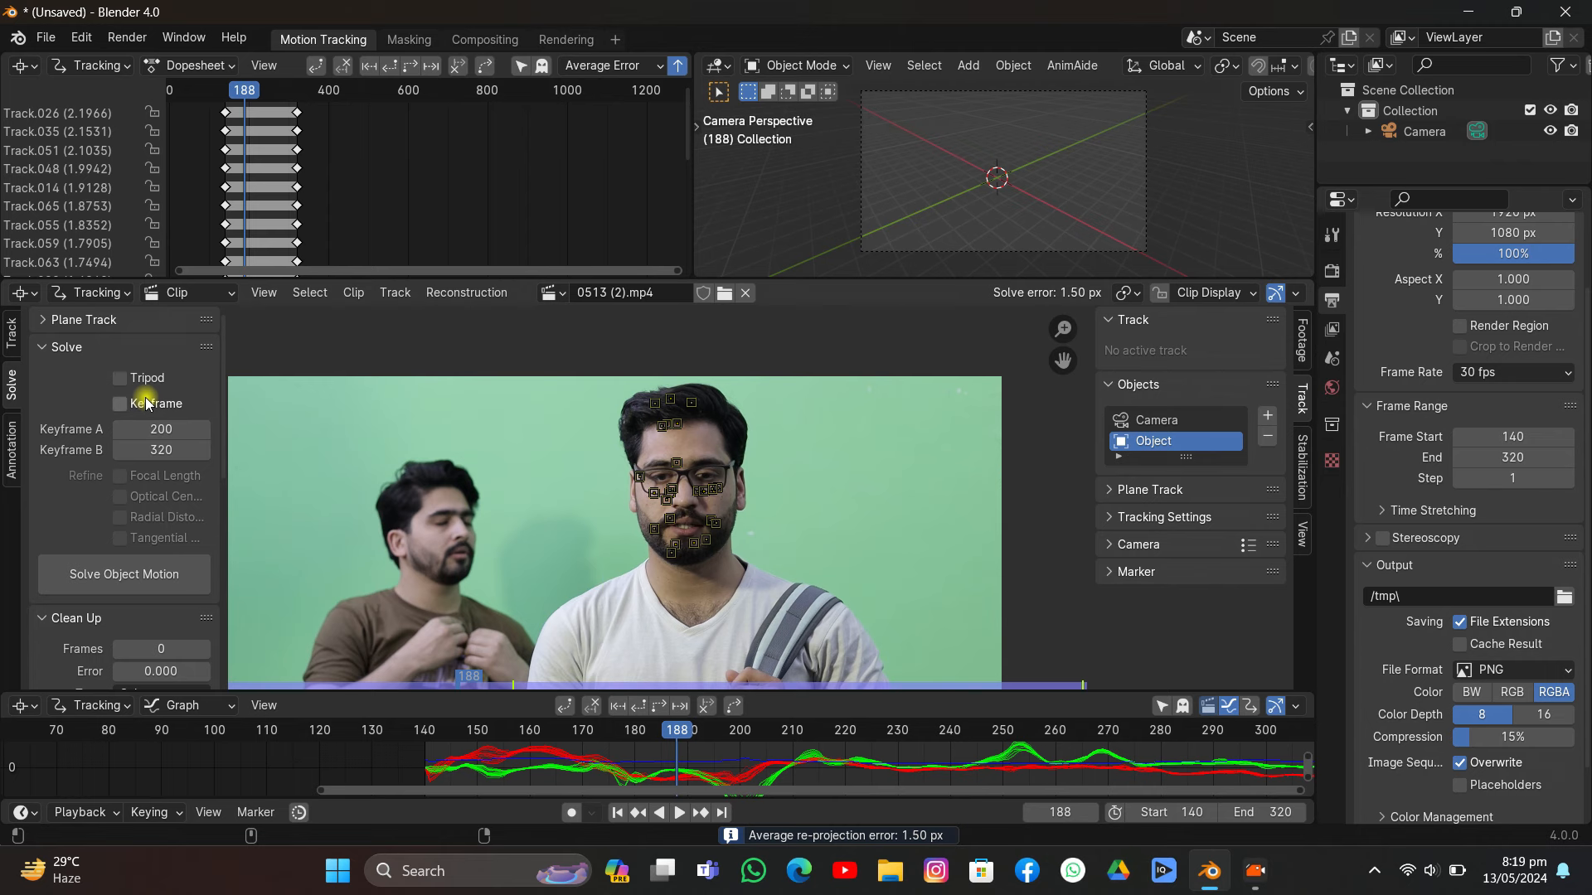
- Check the solved clip for problematic tracks using Filter Tracks with a track threshold of 3.32
scroll(111, 541, down, 6)
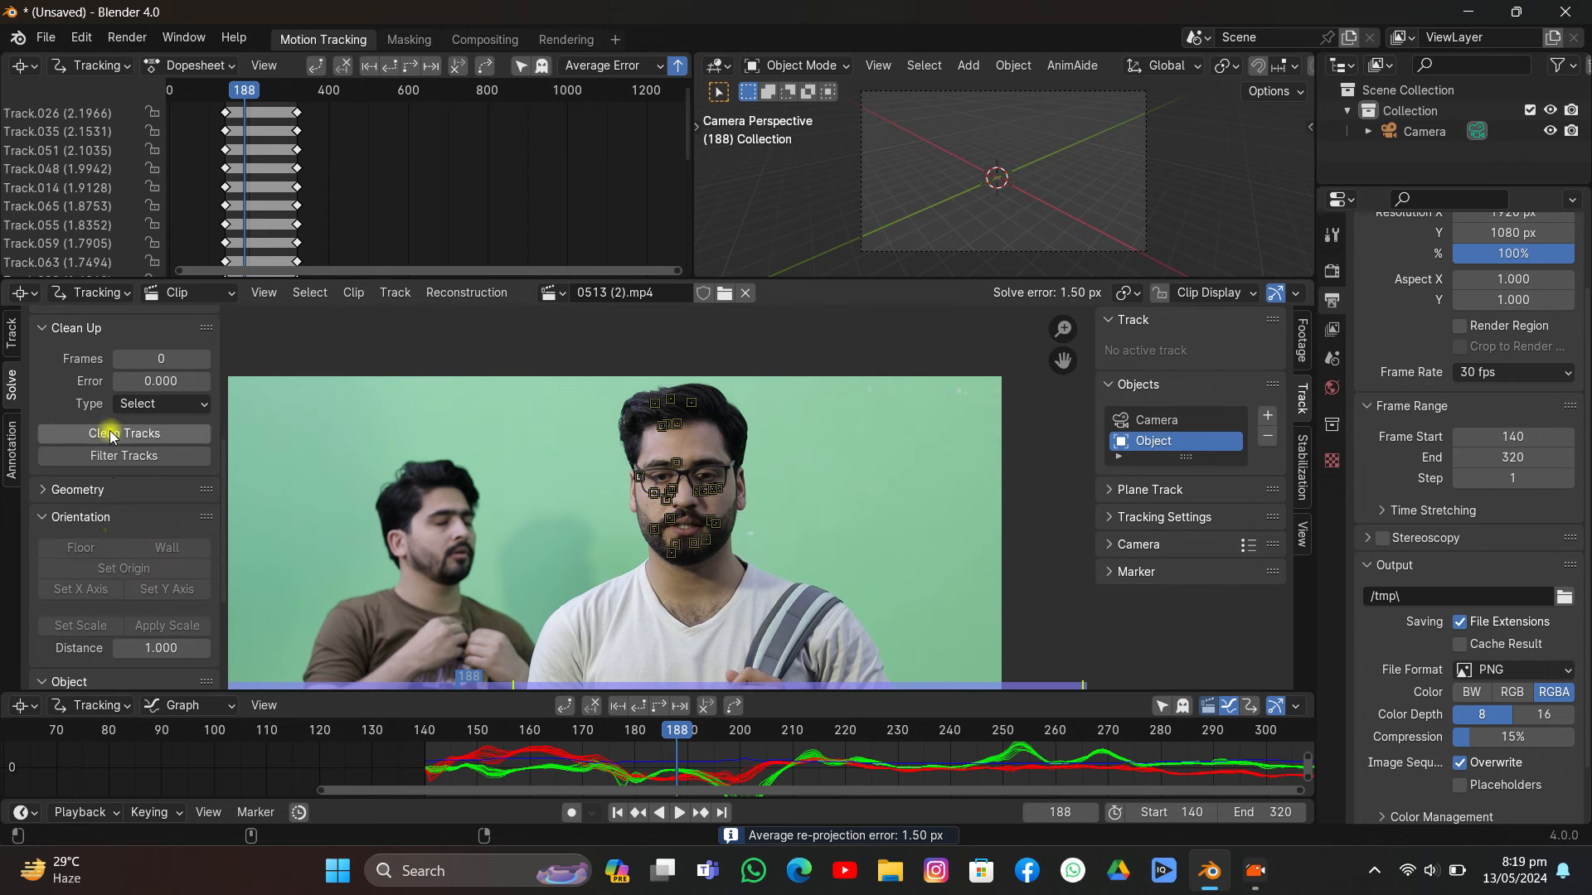
scroll(116, 439, up, 3)
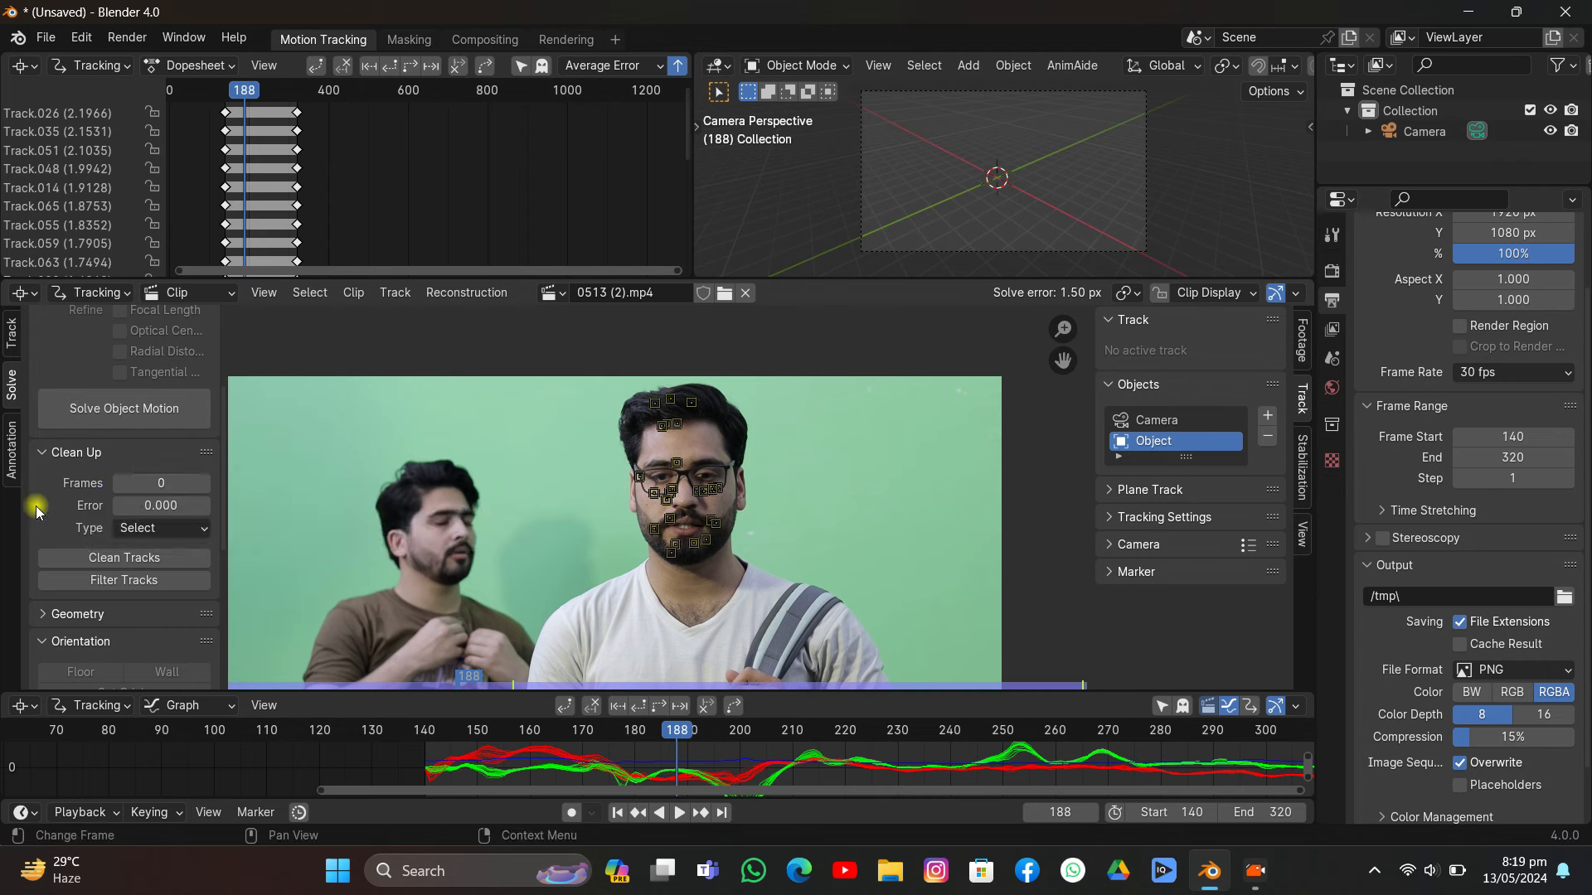
click(136, 582)
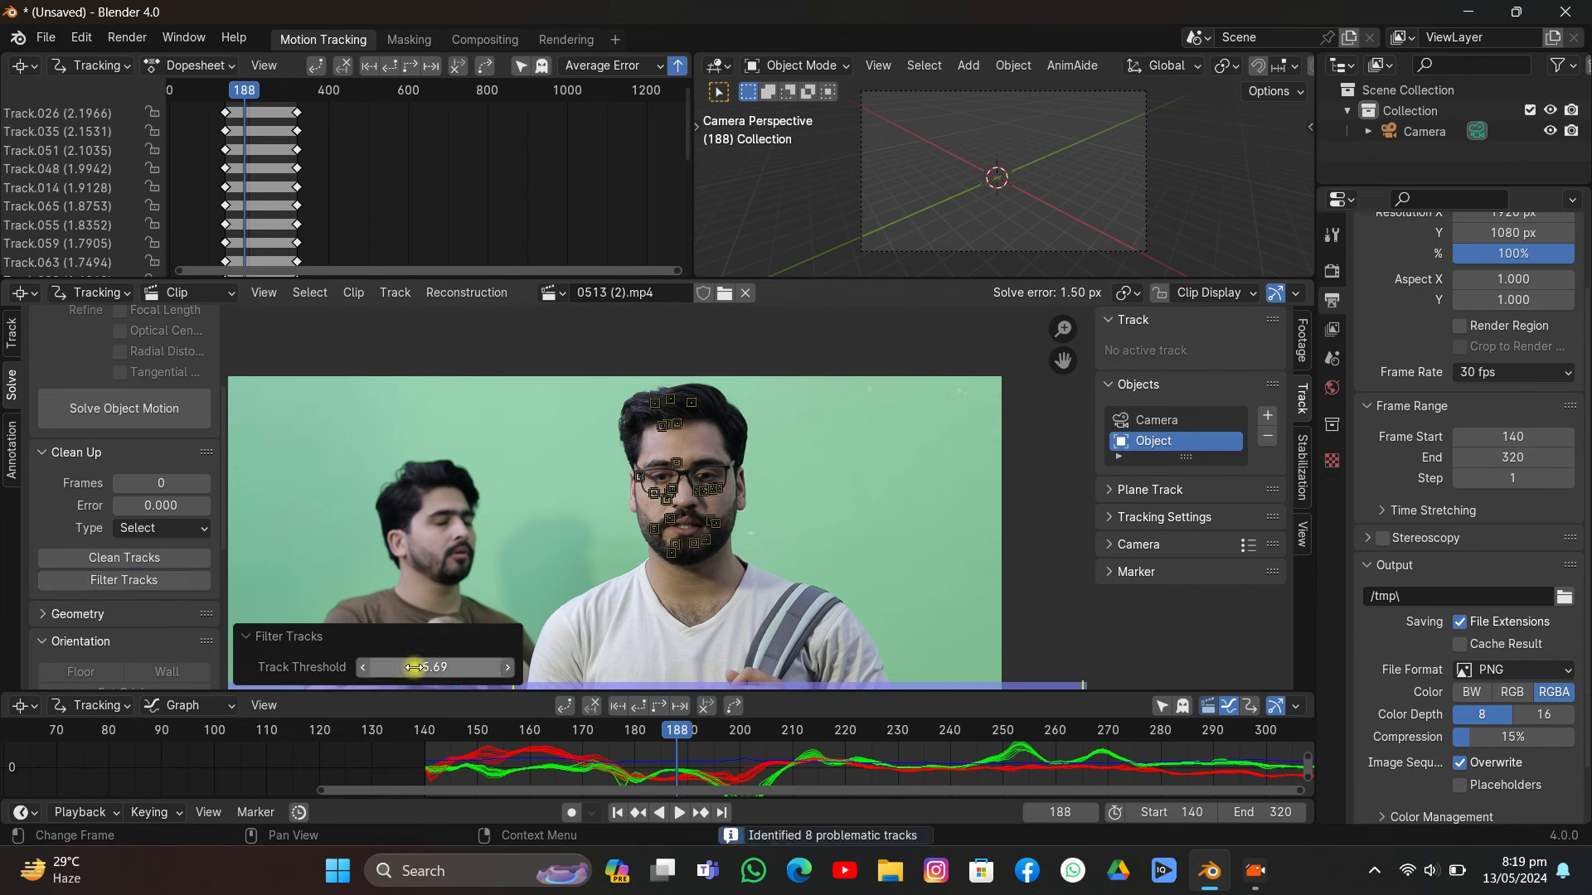
drag(406, 667, 381, 667)
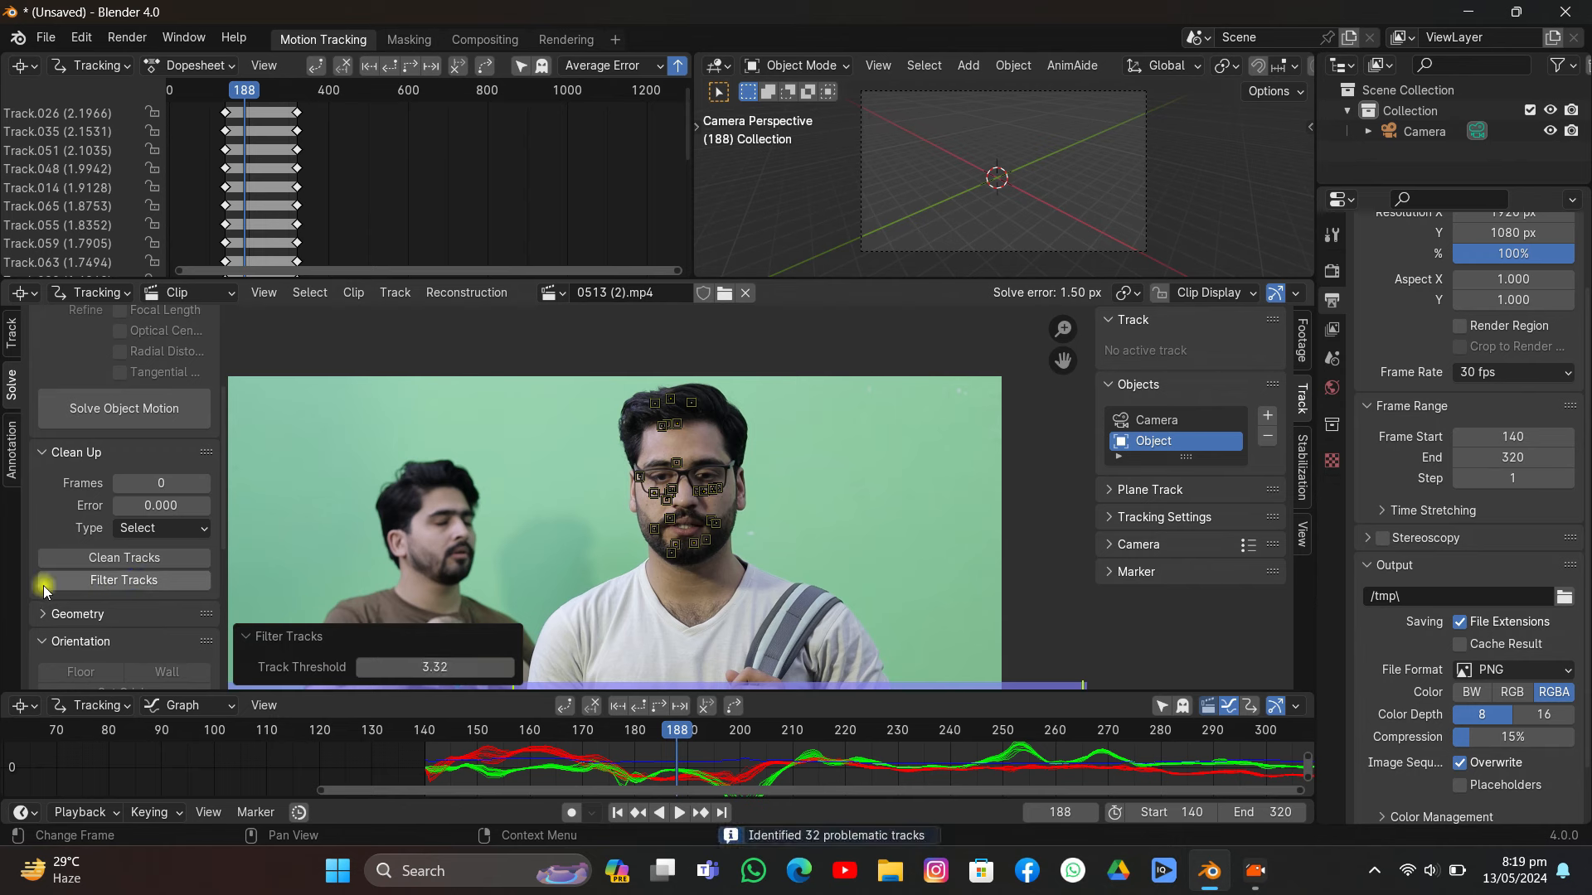
scroll(47, 580, down, 10)
scroll(131, 626, up, 7)
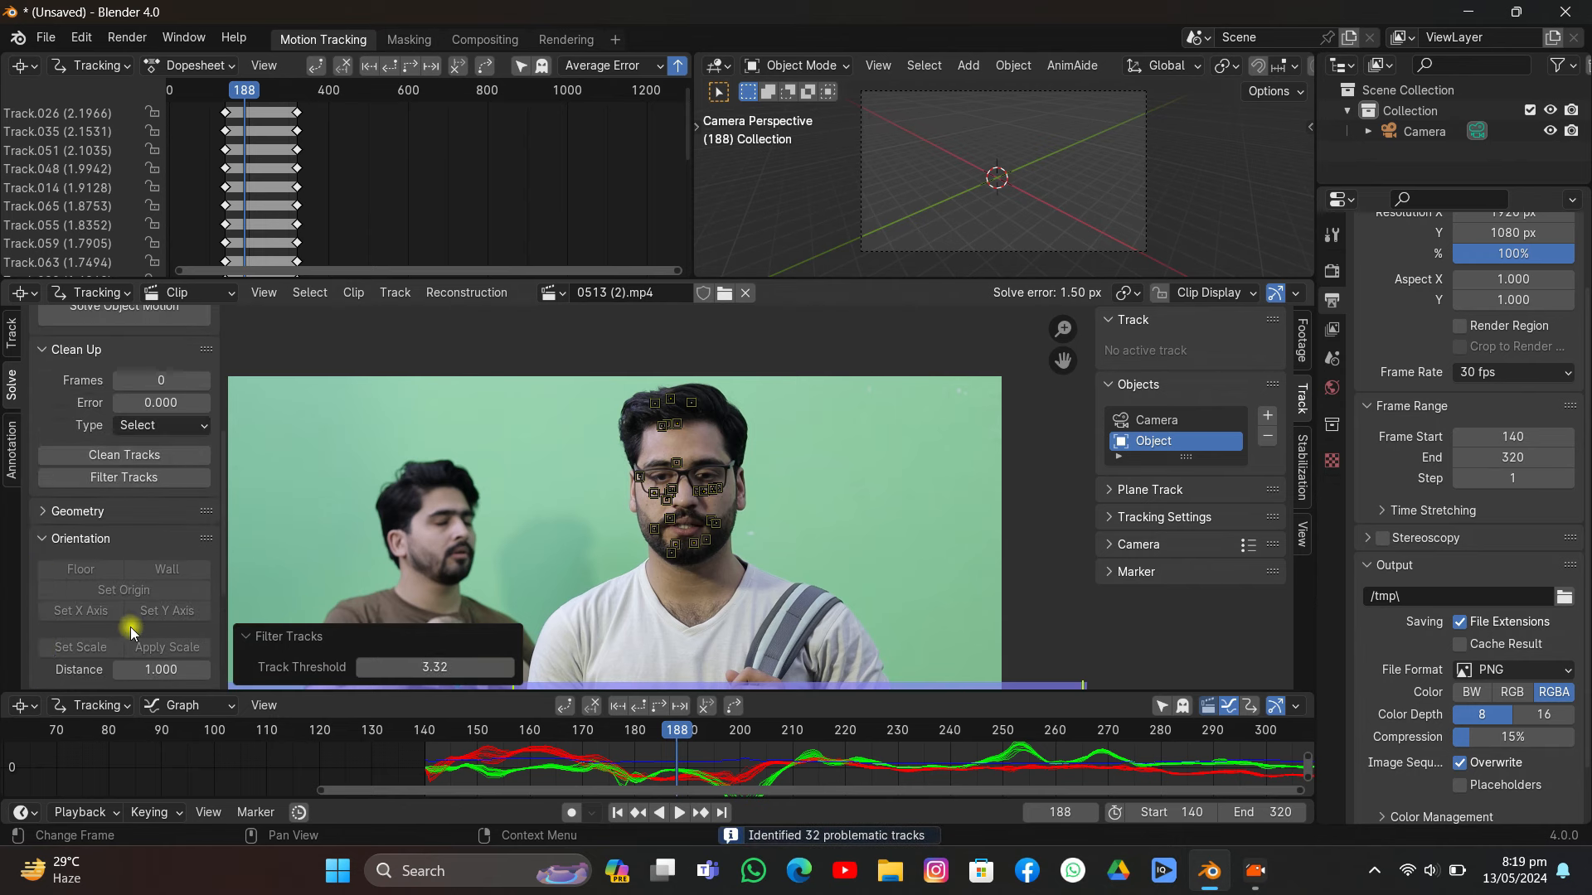
- Clear the scene camera's rotation, rotate it 90° about the global X axis, and return to the camera view
click(860, 196)
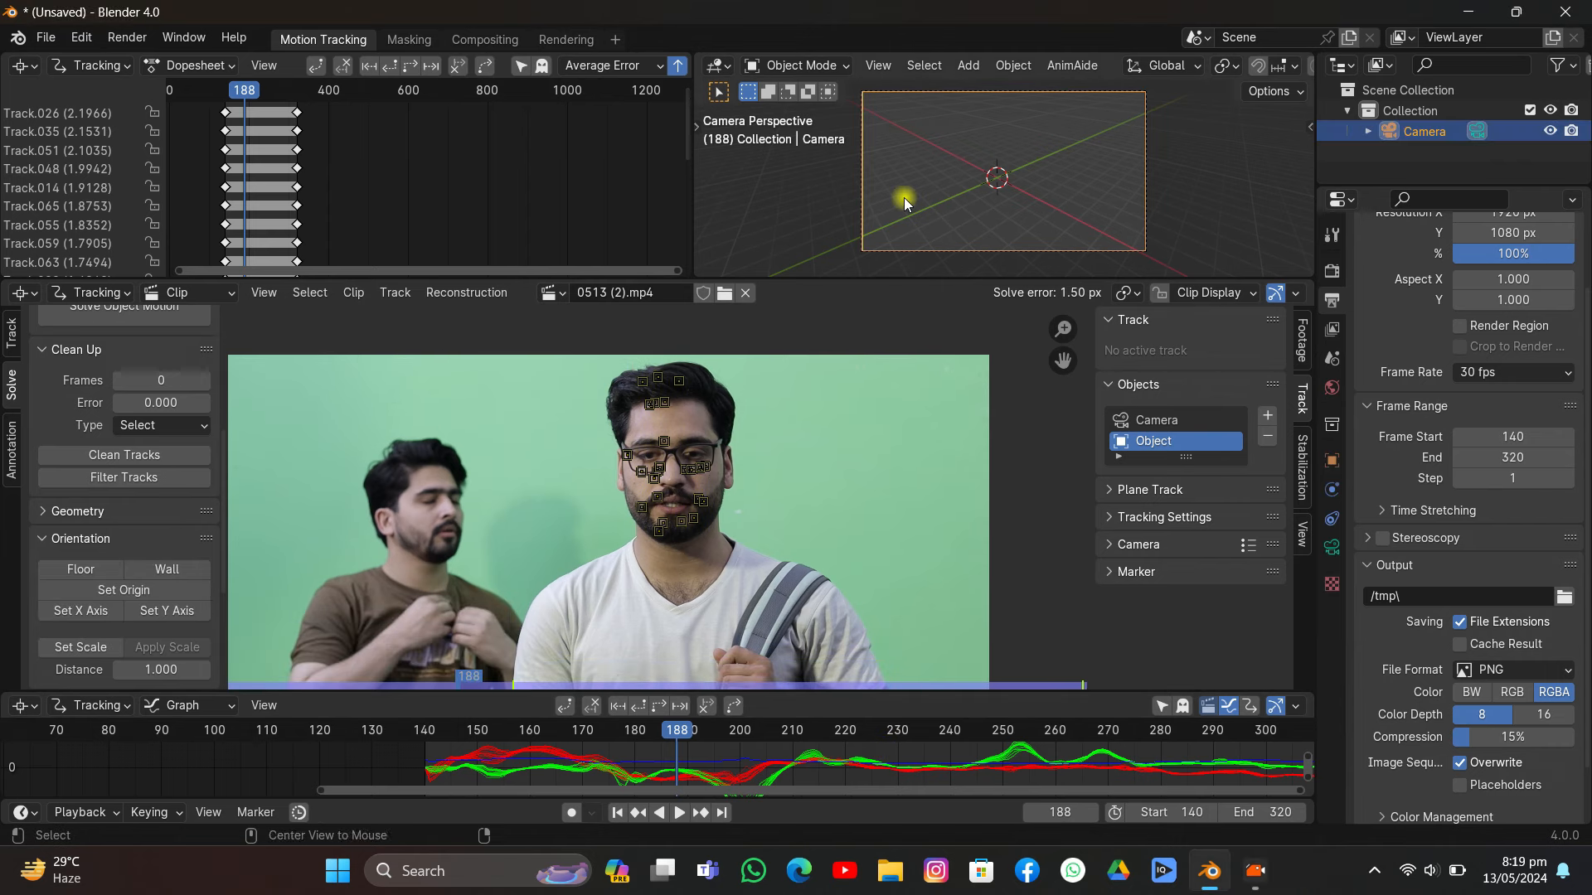
key(alt+r)
middle_drag(942, 187, 1056, 149)
text(rx)
text(90)
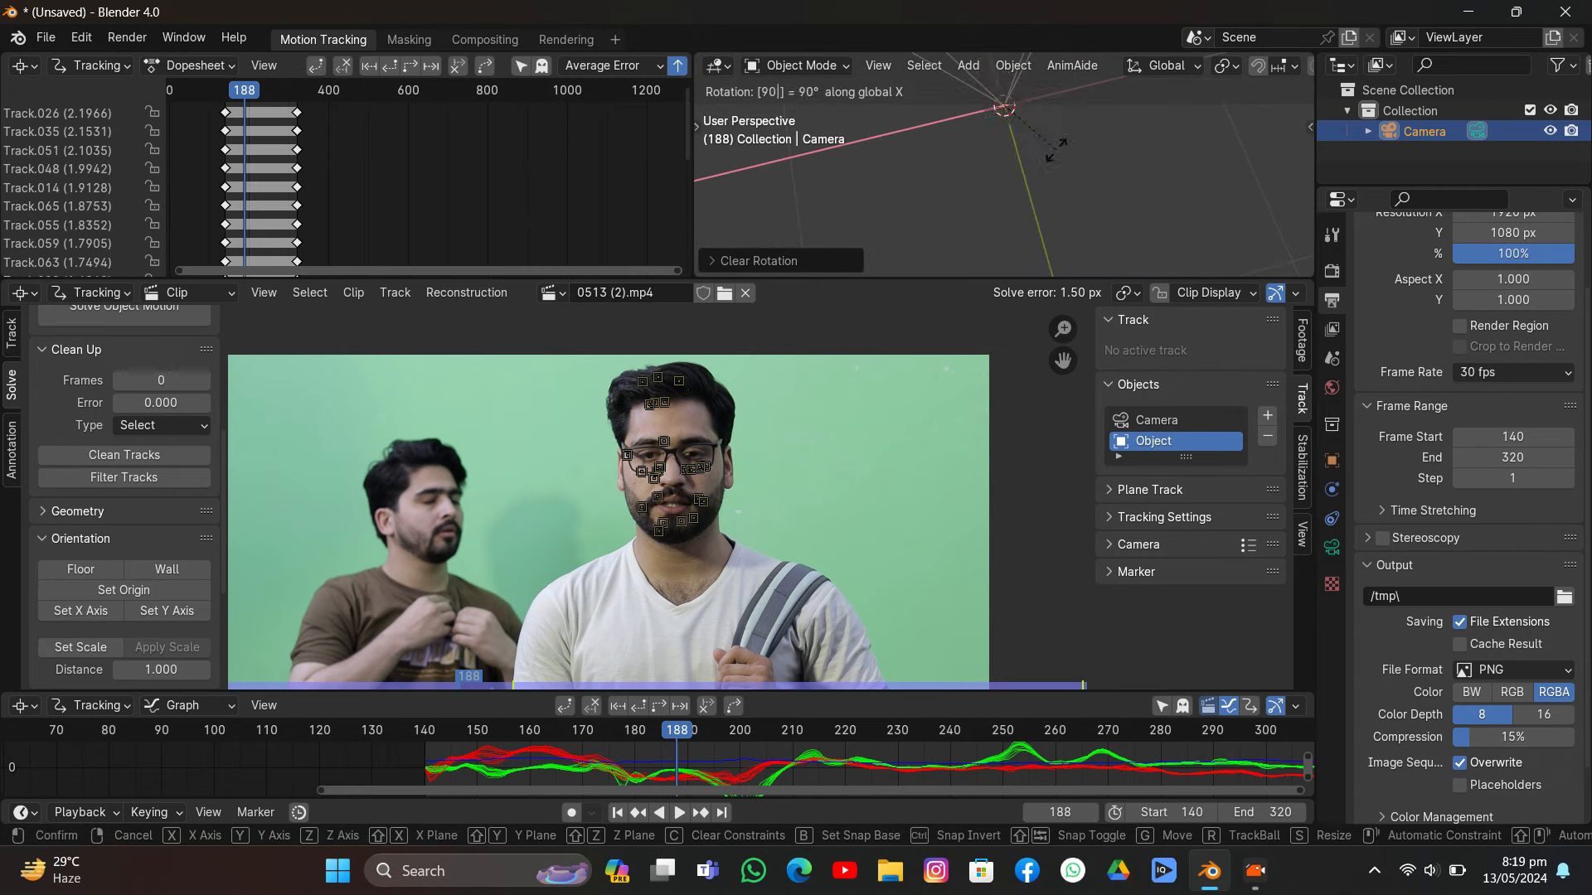
key(Return)
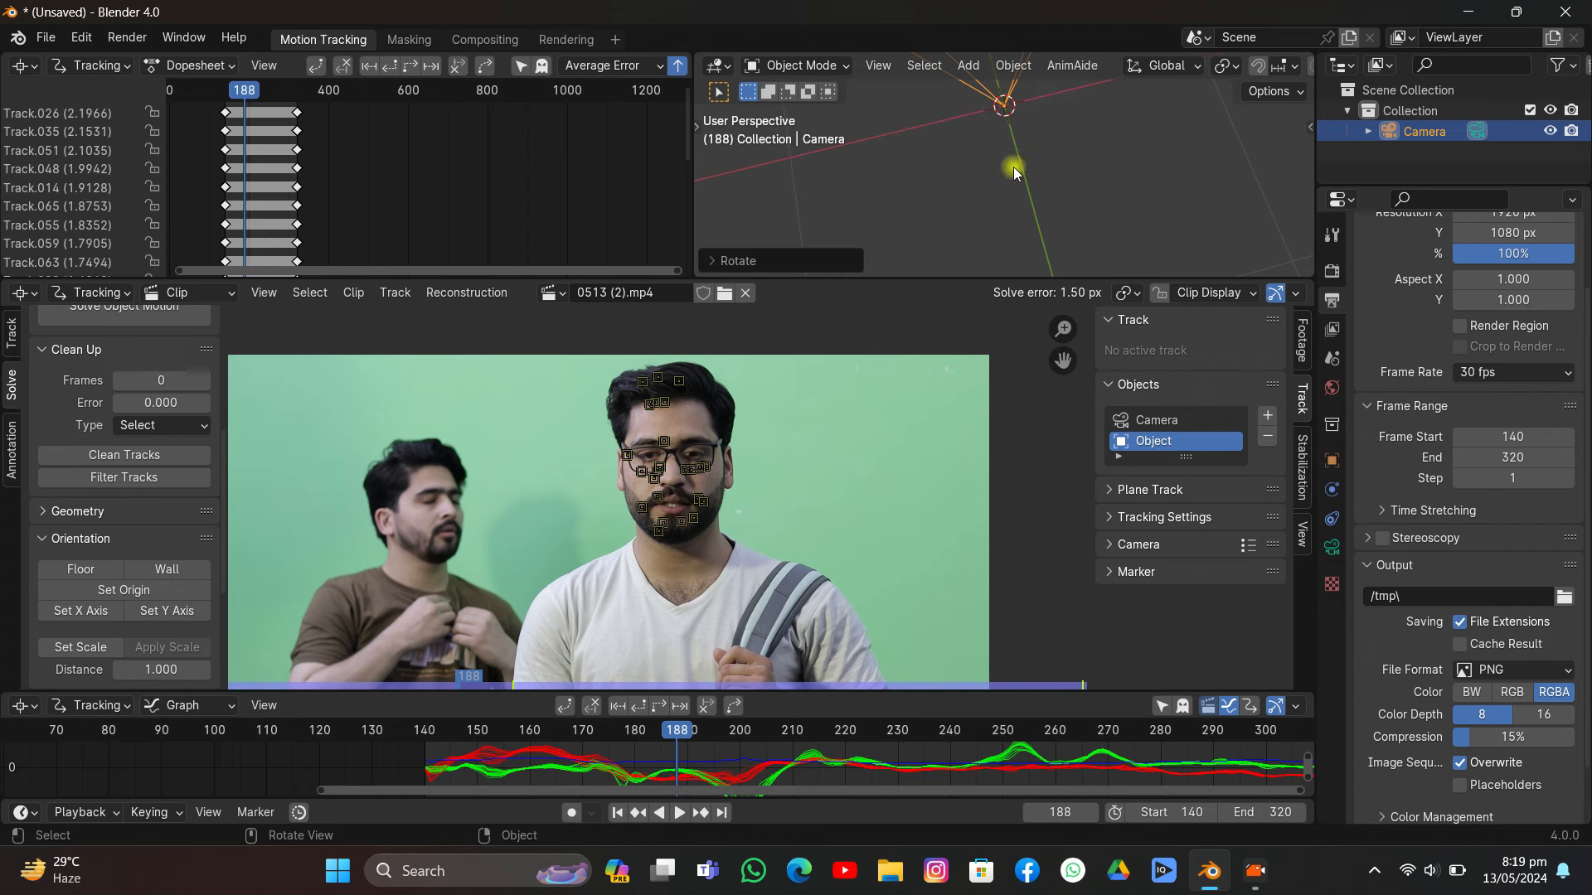
key(grave)
click(940, 221)
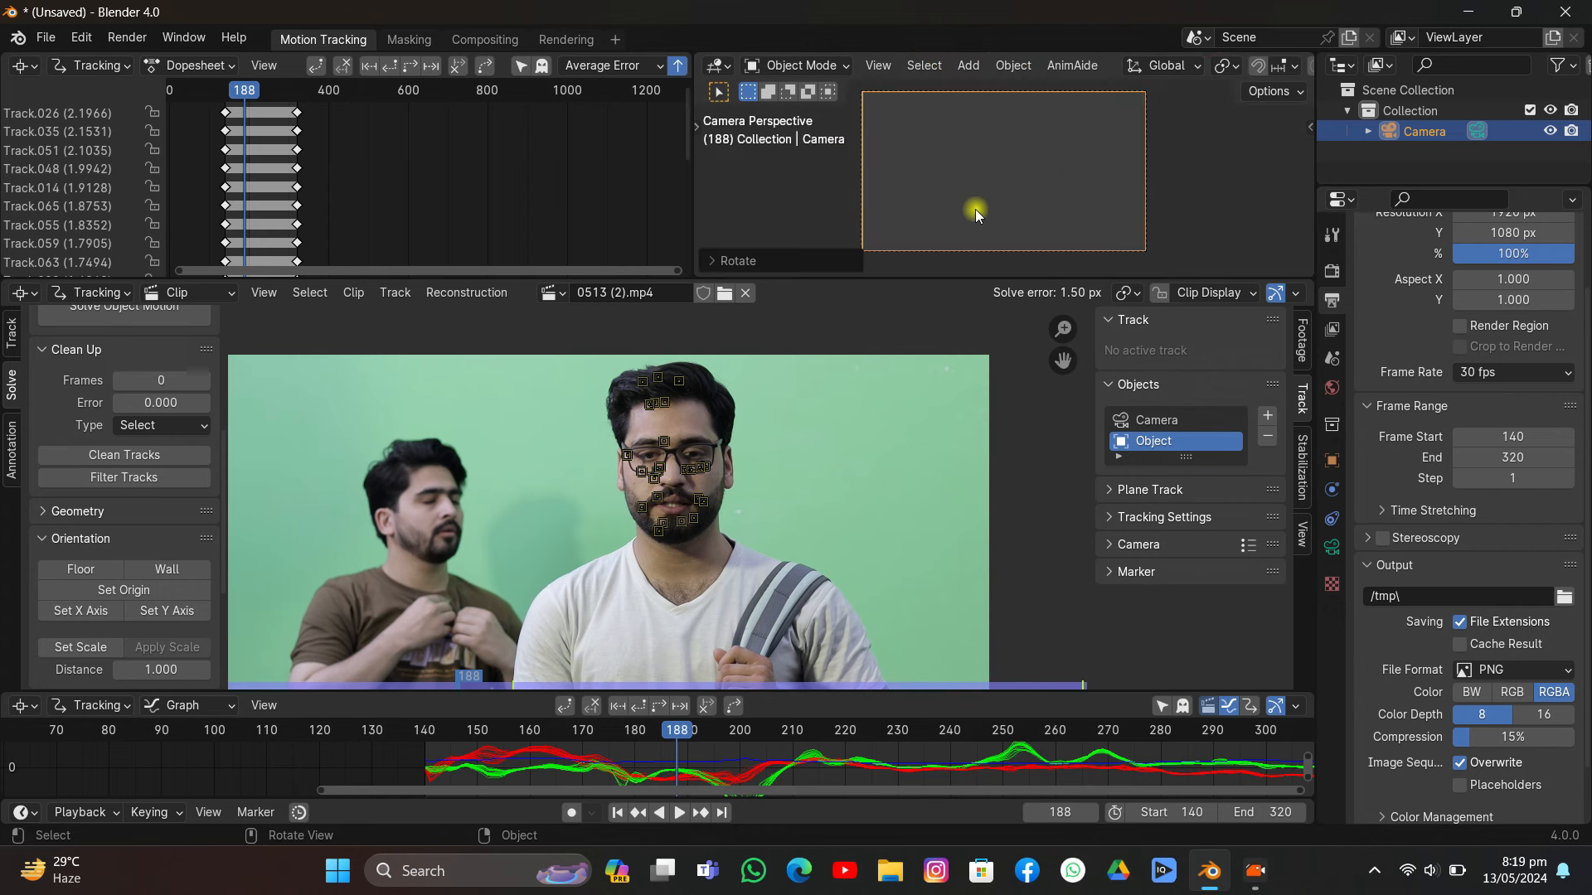
key(g)
key(y)
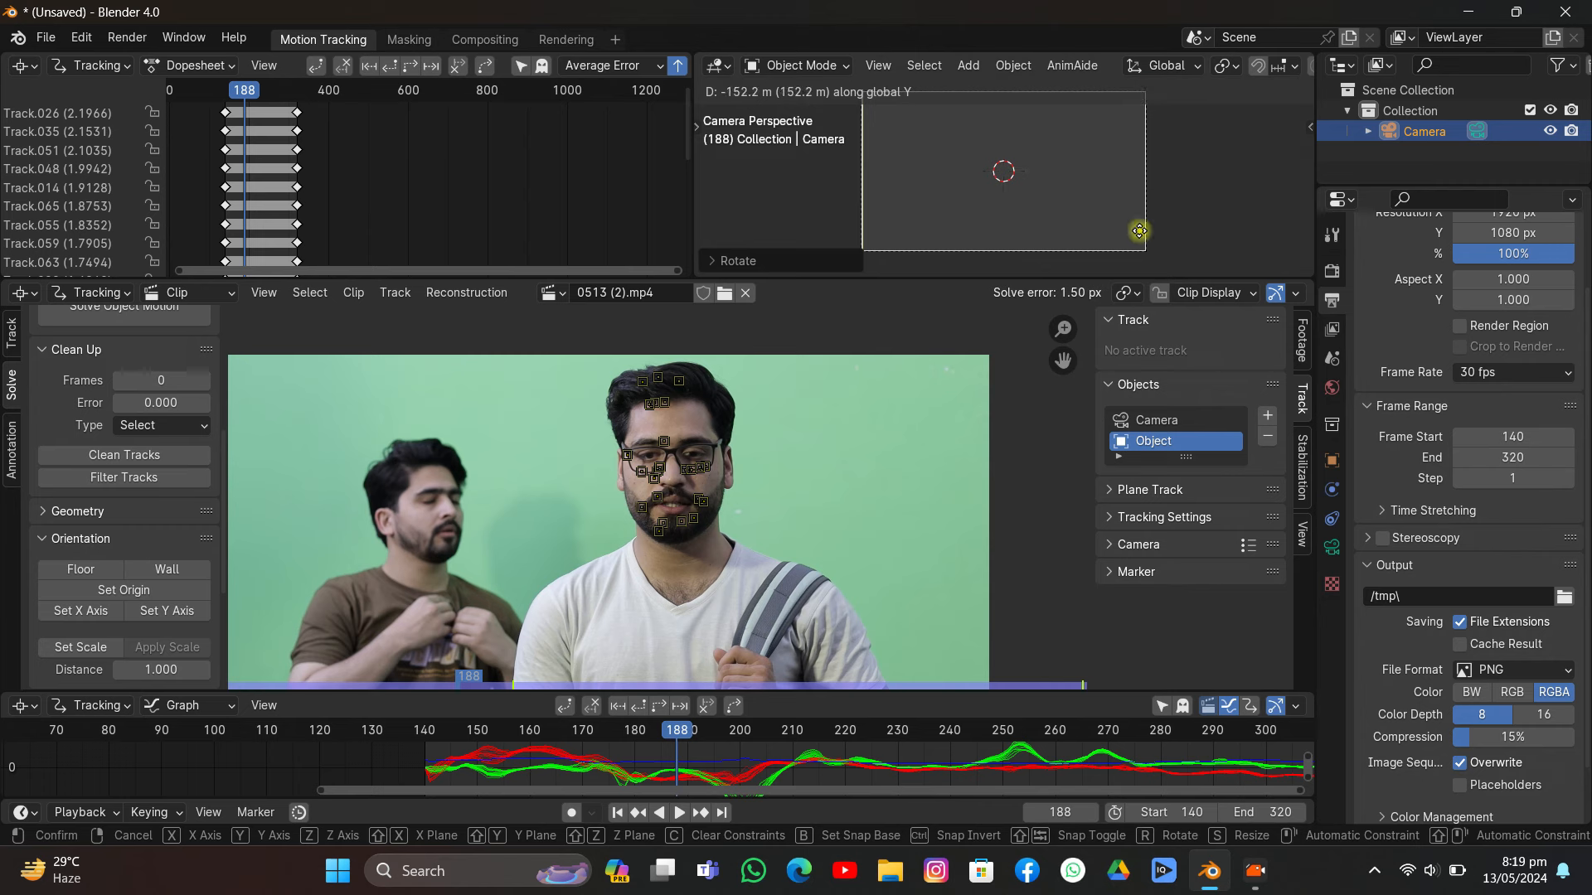
click(802, 208)
- Set the clip as the camera background and set up the tracking scene
scroll(122, 520, down, 5)
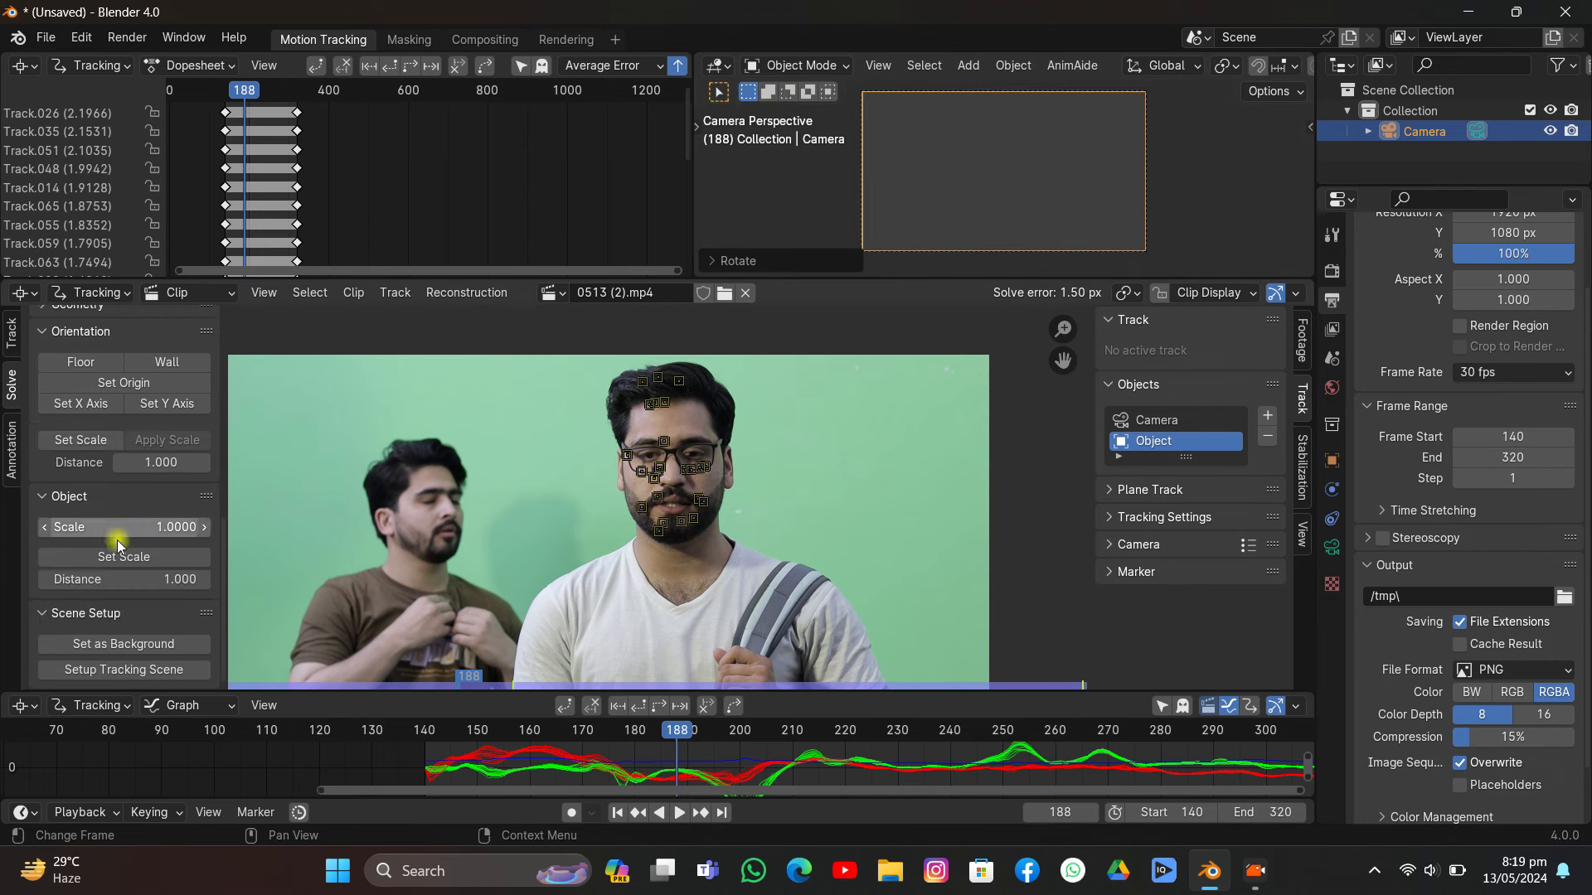
click(95, 646)
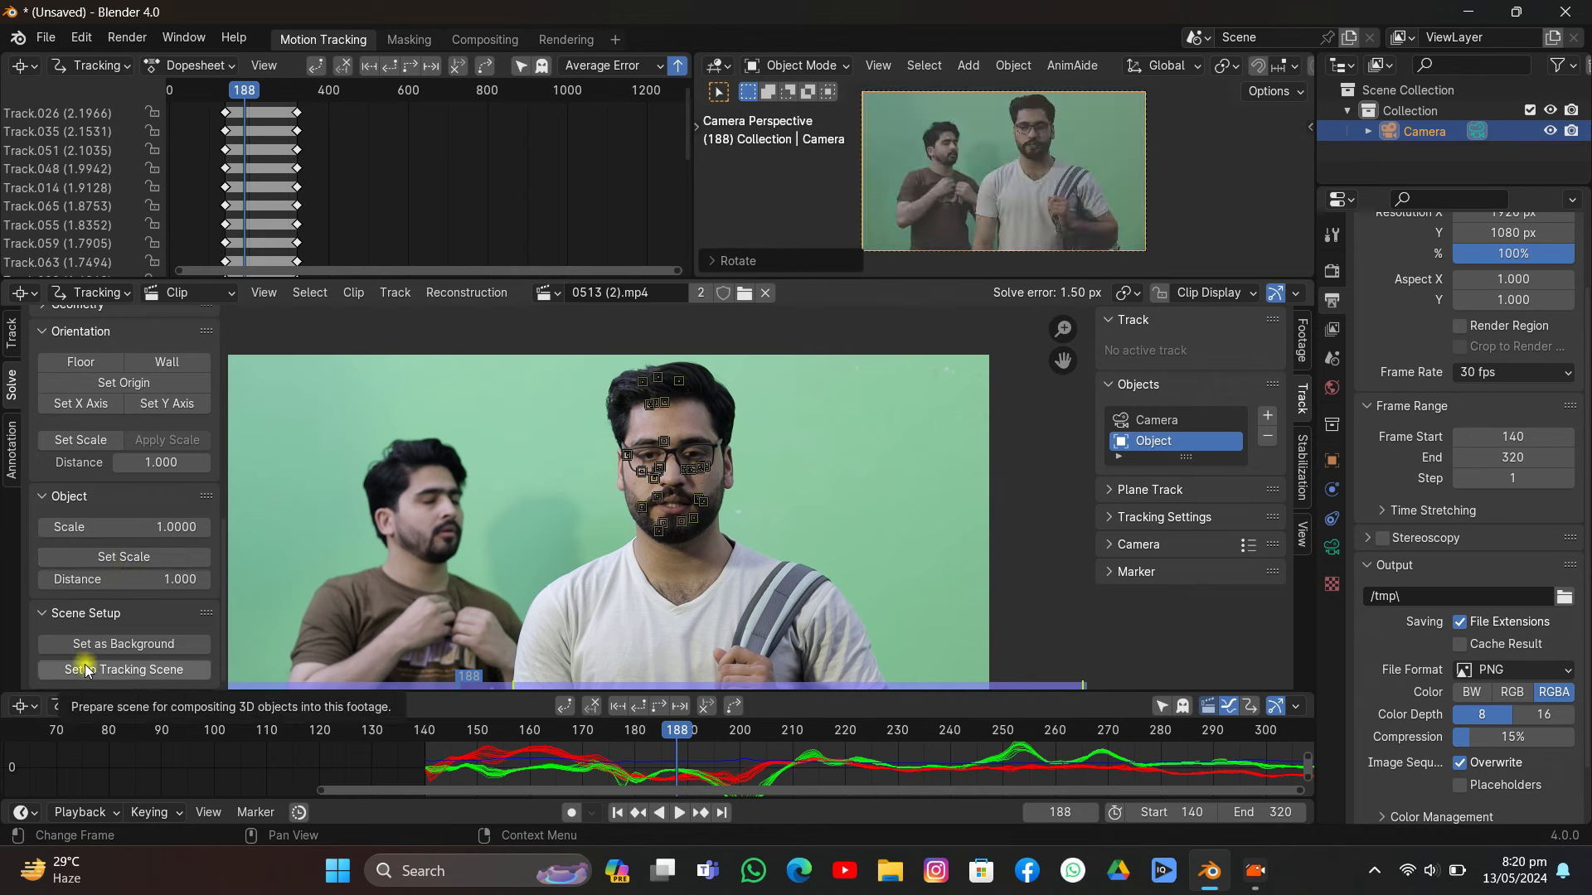
click(86, 670)
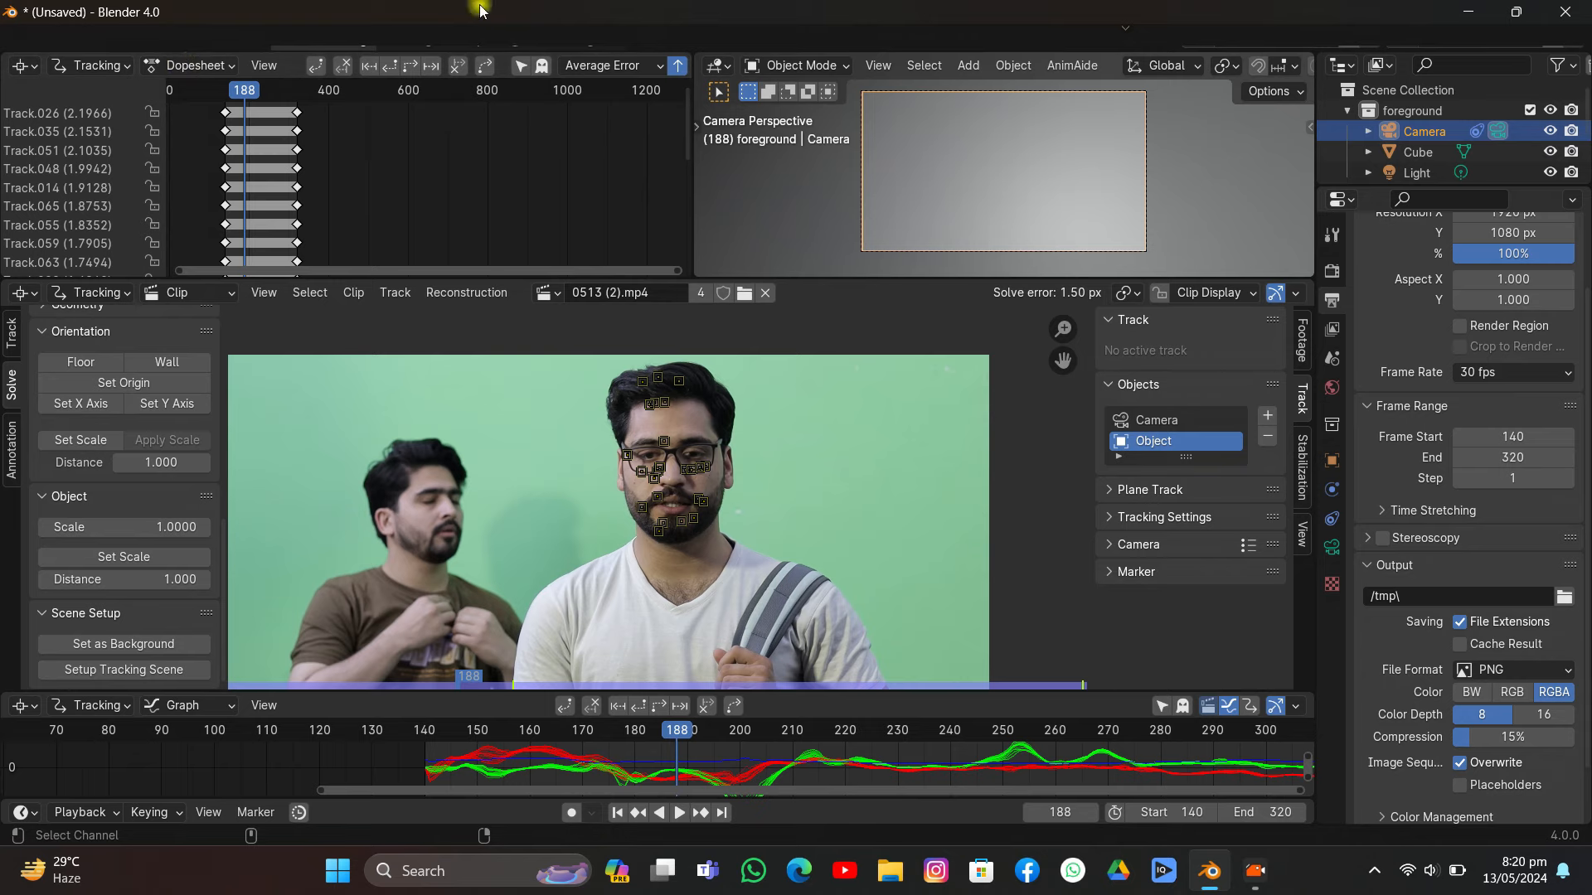
- Add the General Layout workspace and view the scene through the camera
drag(480, 5, 479, 11)
click(614, 46)
mouse_move(522, 76)
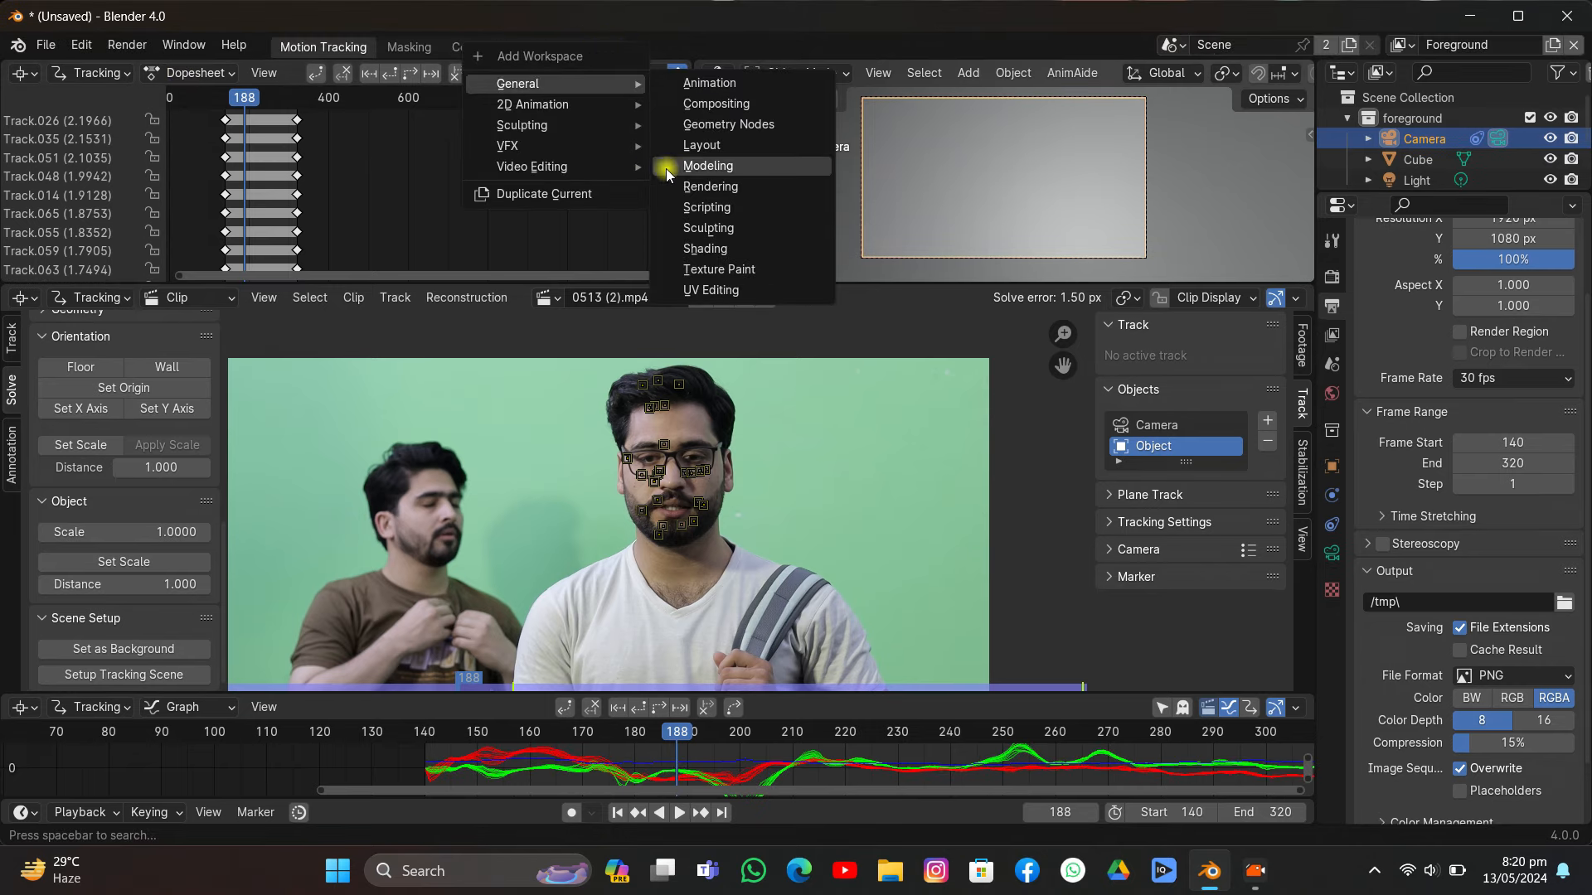
click(717, 143)
click(1293, 277)
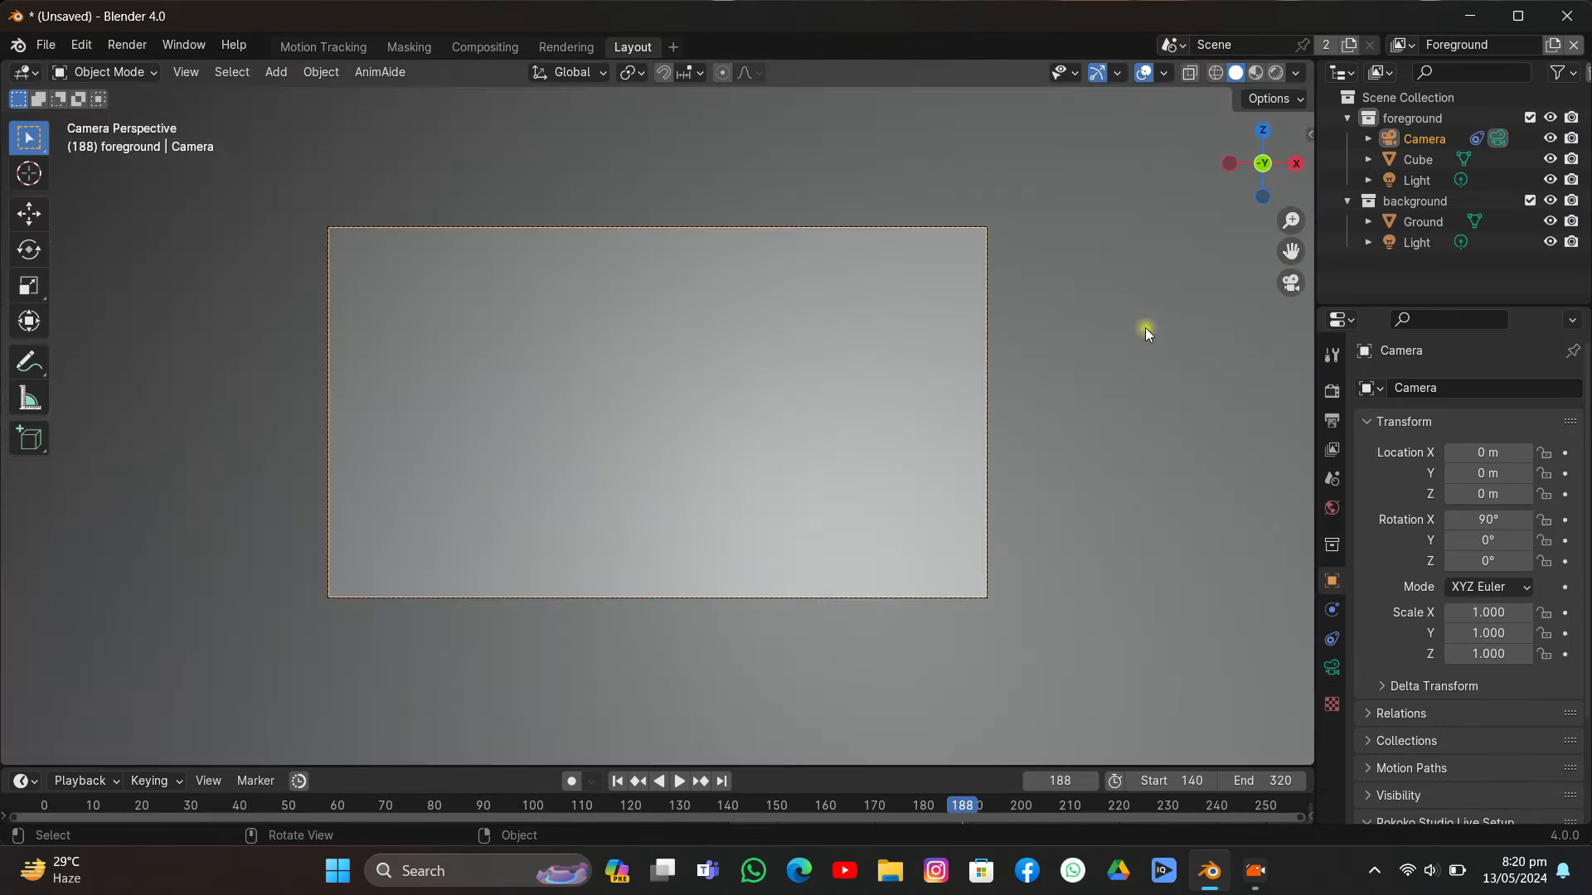
- Delete the default cube and the ground plane from the scene
click(702, 397)
key(x)
click(700, 391)
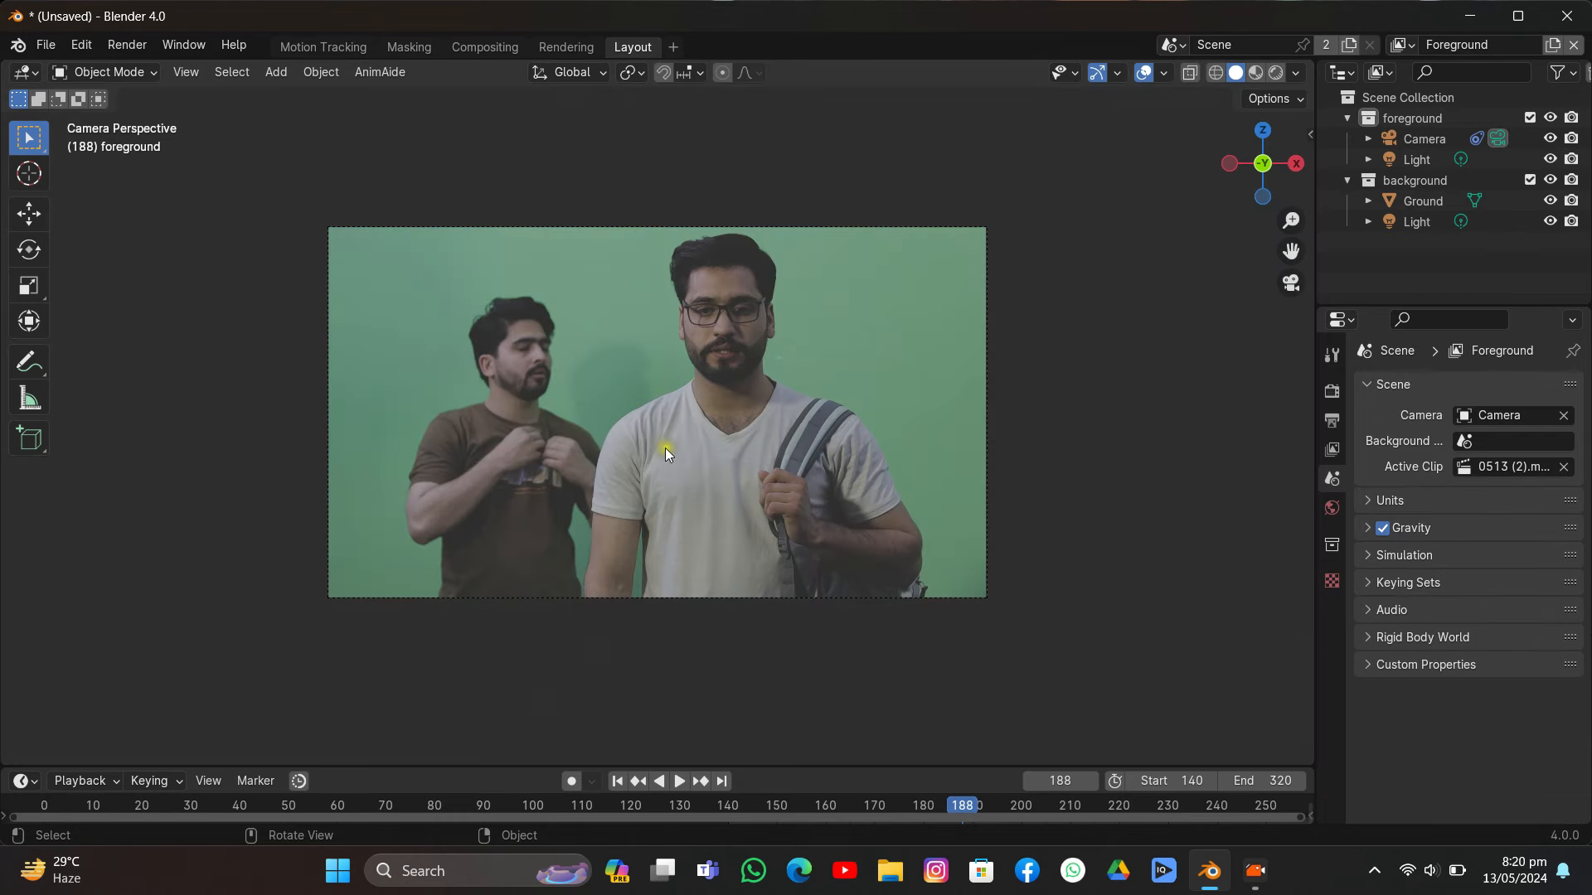
middle_drag(679, 430, 797, 448)
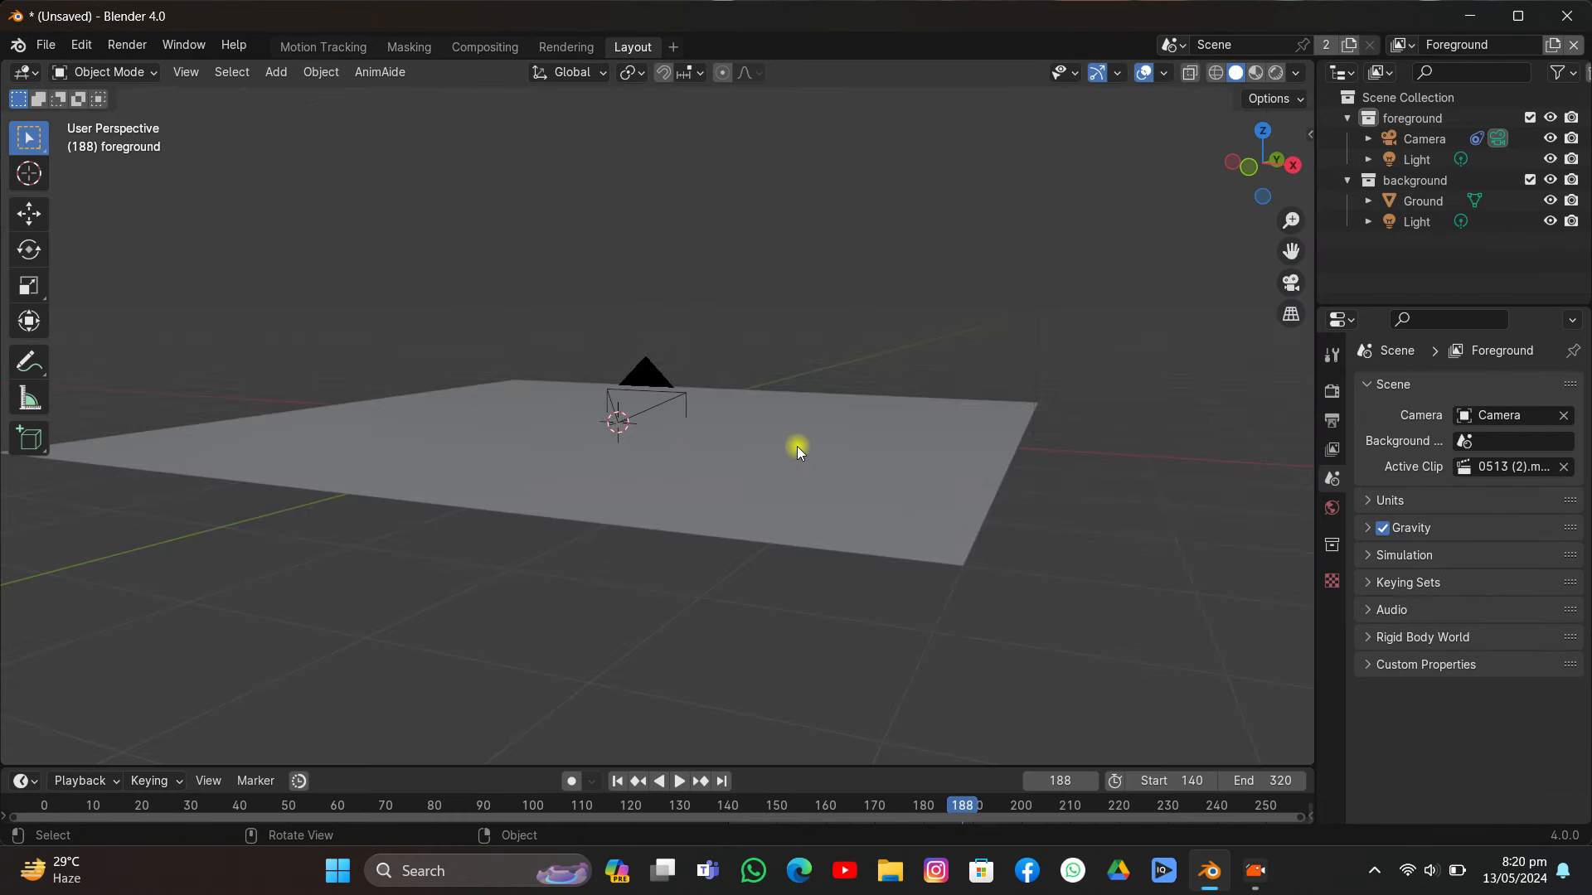
click(801, 449)
key(x)
click(790, 445)
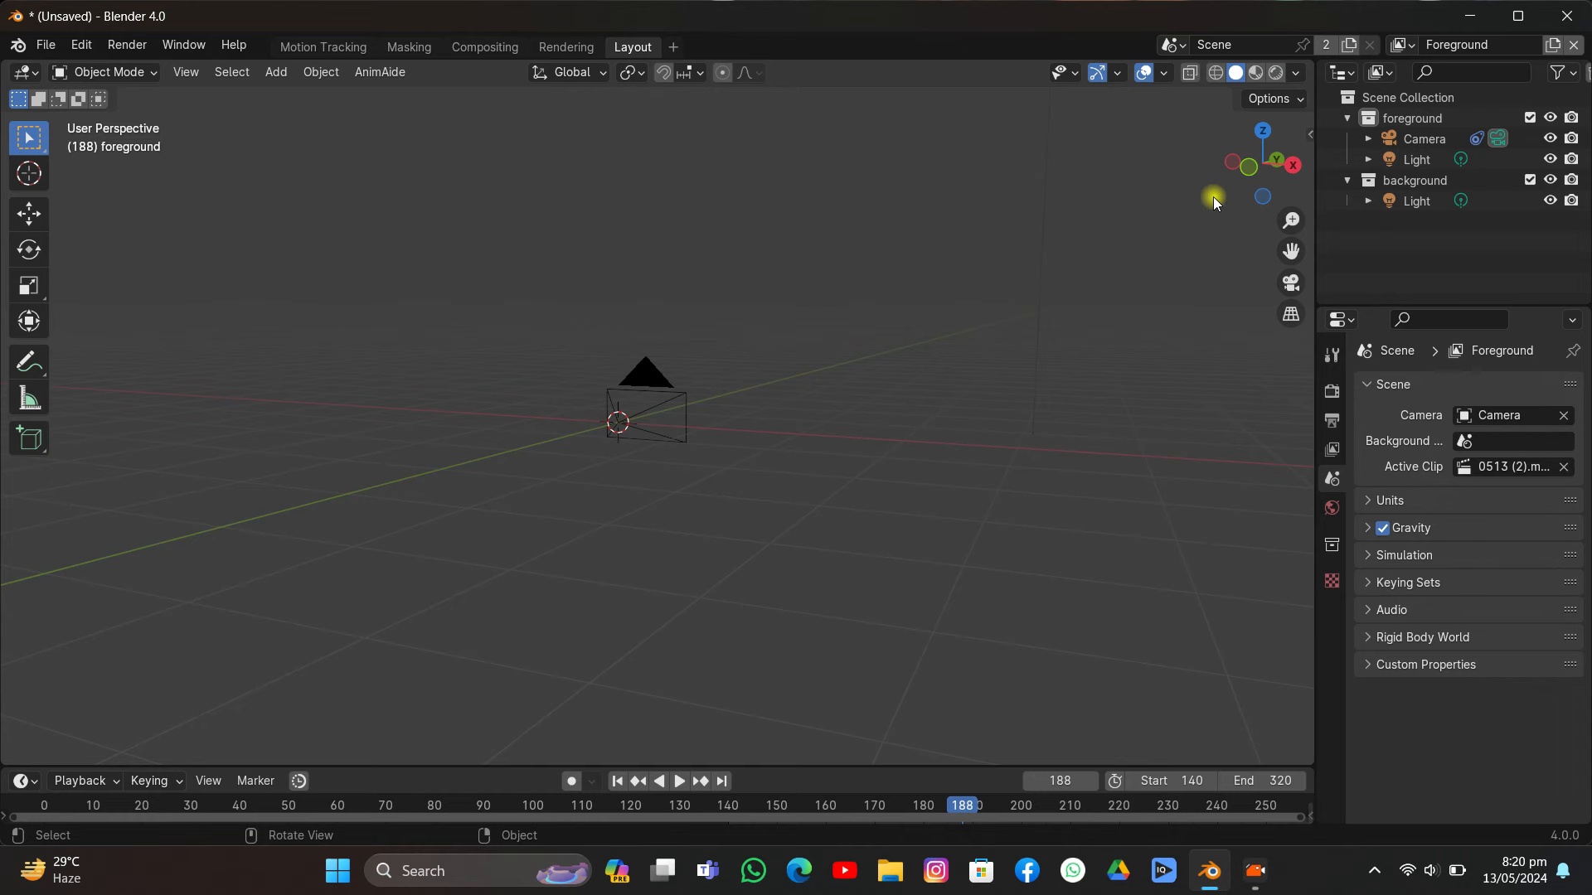
- Turn on the Motion Tracking overlay and return to the camera view
click(1164, 73)
click(1035, 501)
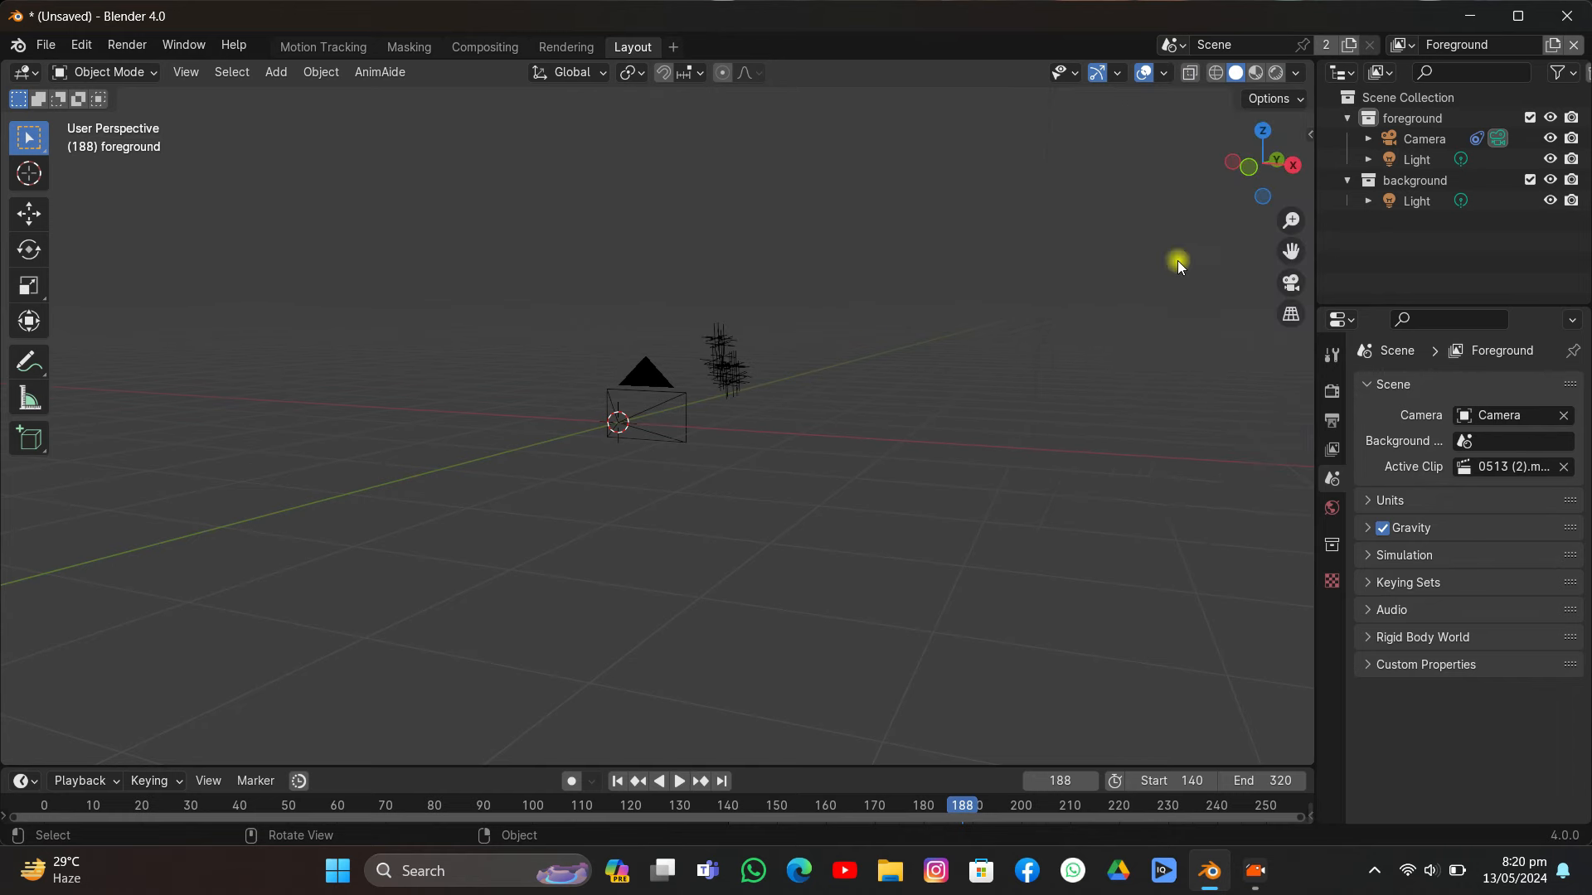
click(1285, 282)
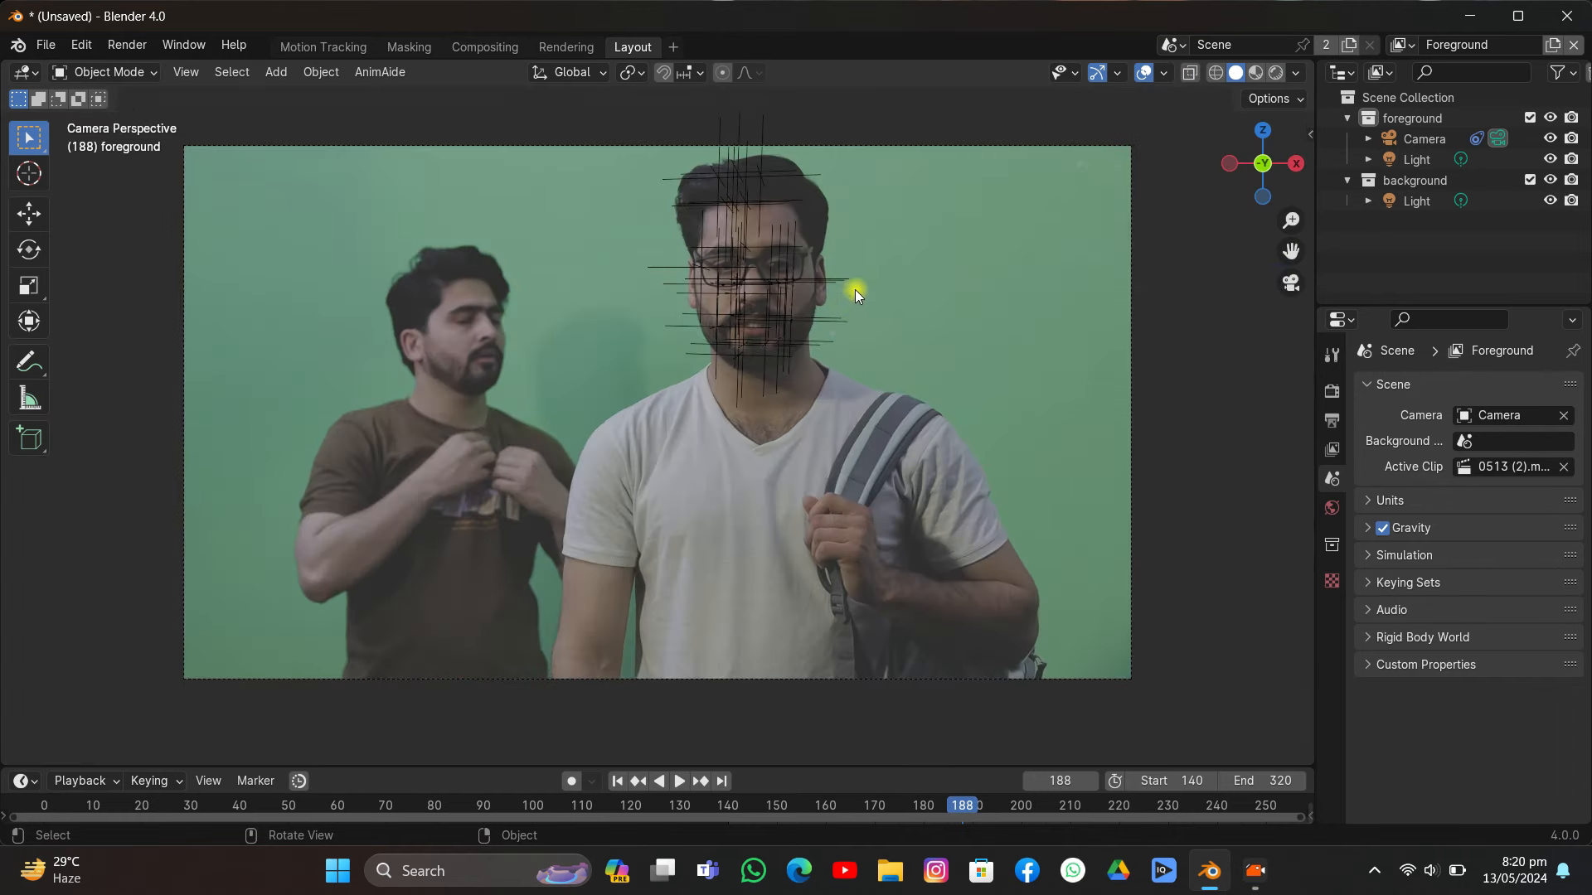
- Snap the 3D cursor to a tracking point on the front man's face
click(846, 281)
key(shift+s)
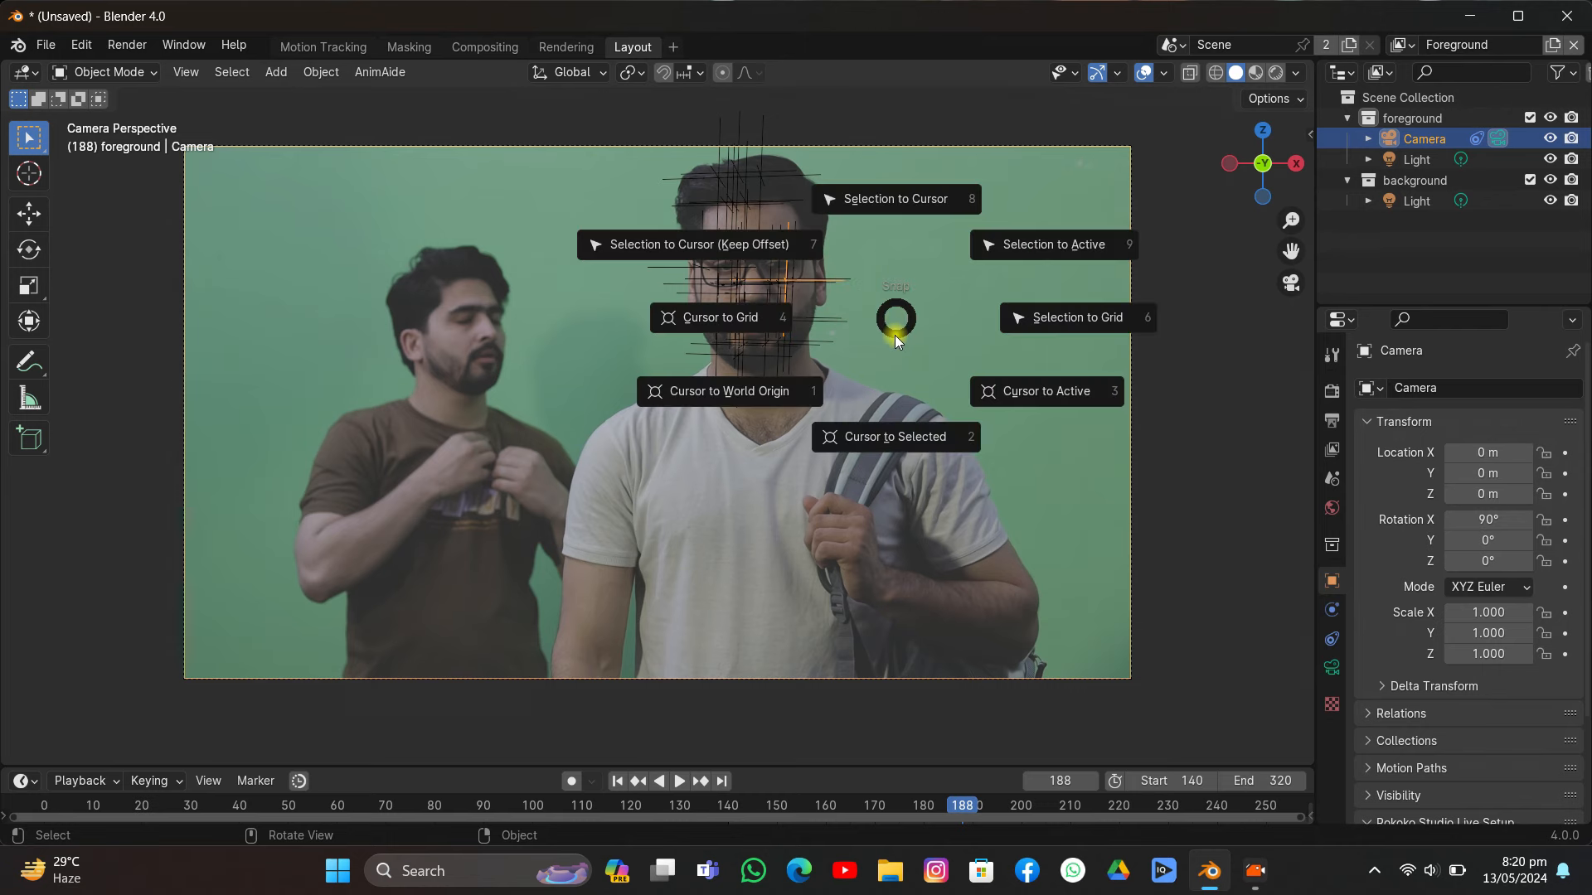
key(Escape)
- Add a cube at the 3D cursor and scale it down to about 0.215
key(shift+a)
mouse_move(809, 331)
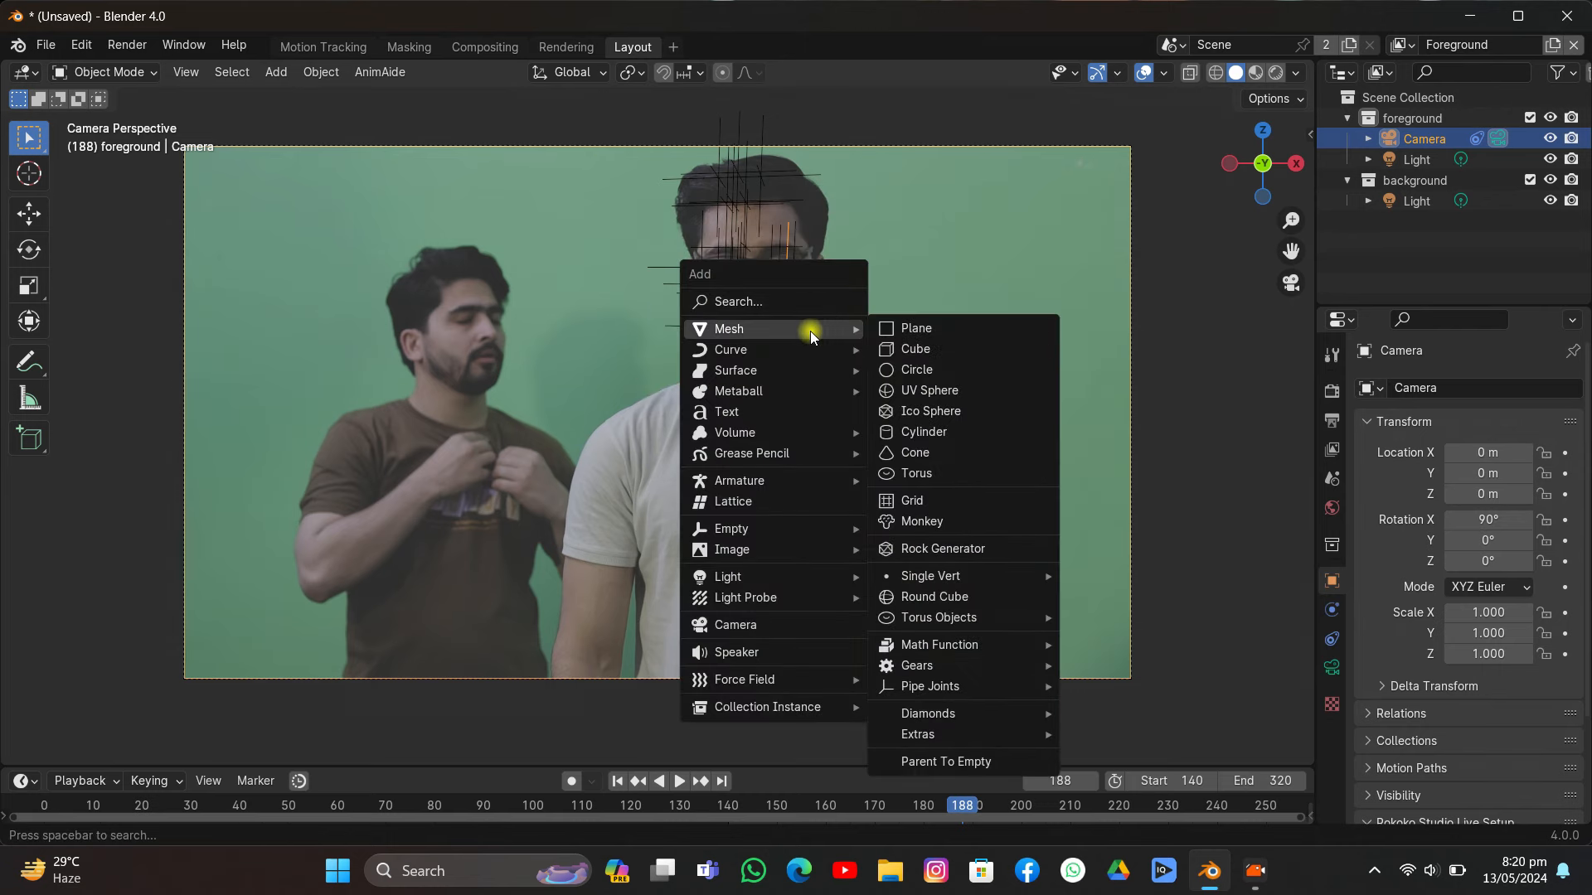
click(907, 348)
key(s)
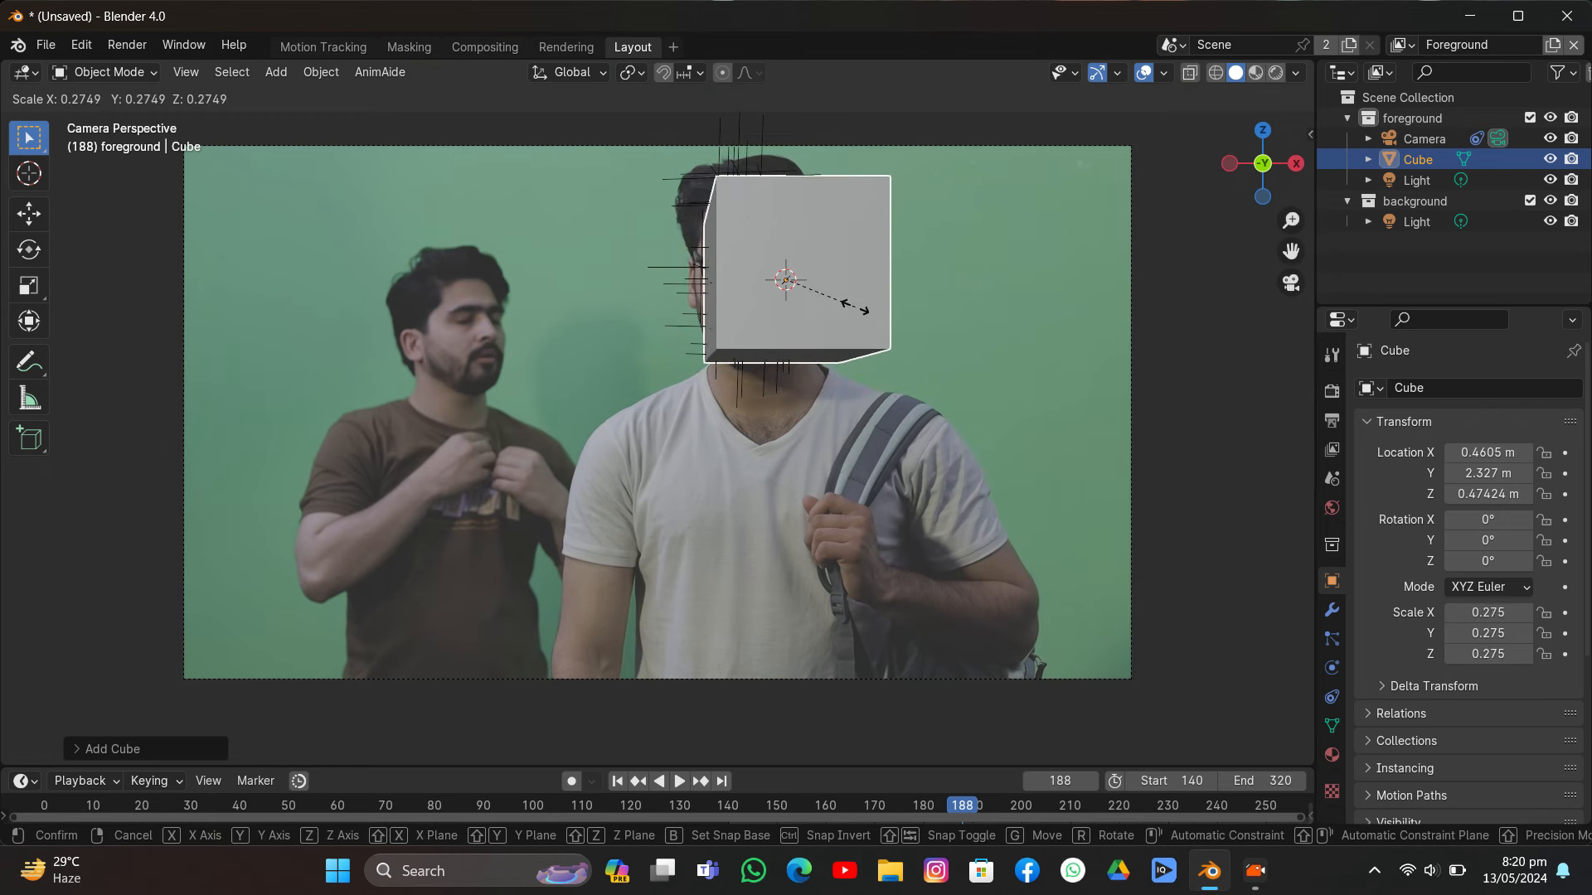
click(842, 312)
- Move the cube over the front man's face and trackball-rotate it to about 12°, 1° and -15° on X, Y and Z
key(r)
key(r)
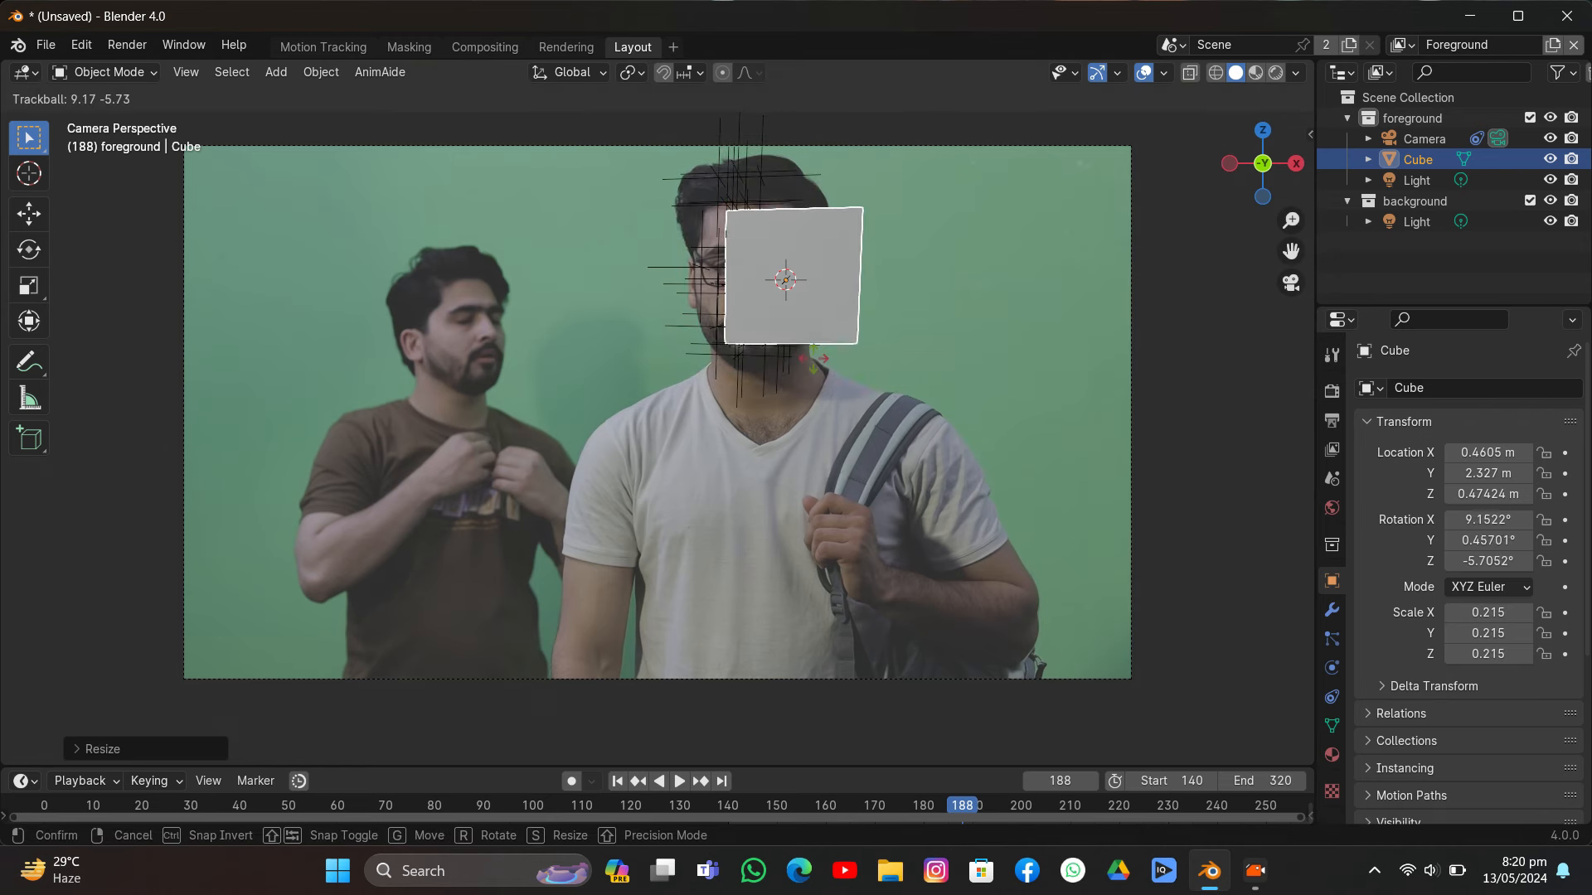
click(817, 357)
key(g)
click(862, 343)
key(r)
key(r)
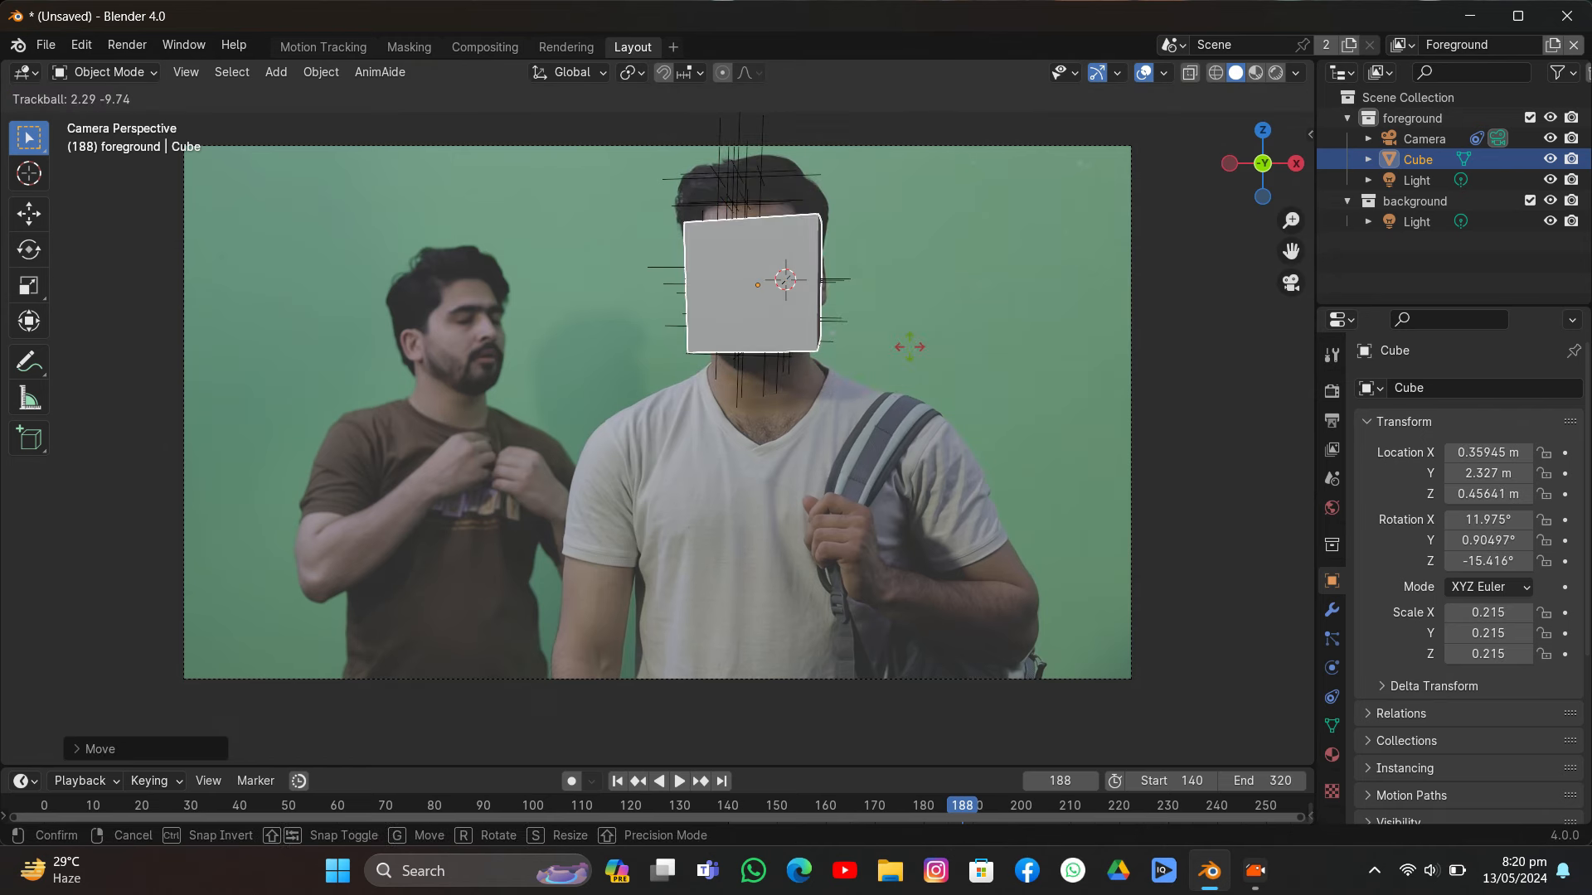
click(910, 347)
- From a side view, push the cube back behind the tracking points to about Y 2.59 m and tilt it to about 16.7° on X
mouse_move(910, 347)
middle_down()
mouse_move(924, 338)
mouse_move(783, 363)
mouse_move(924, 340)
middle_up()
key(g)
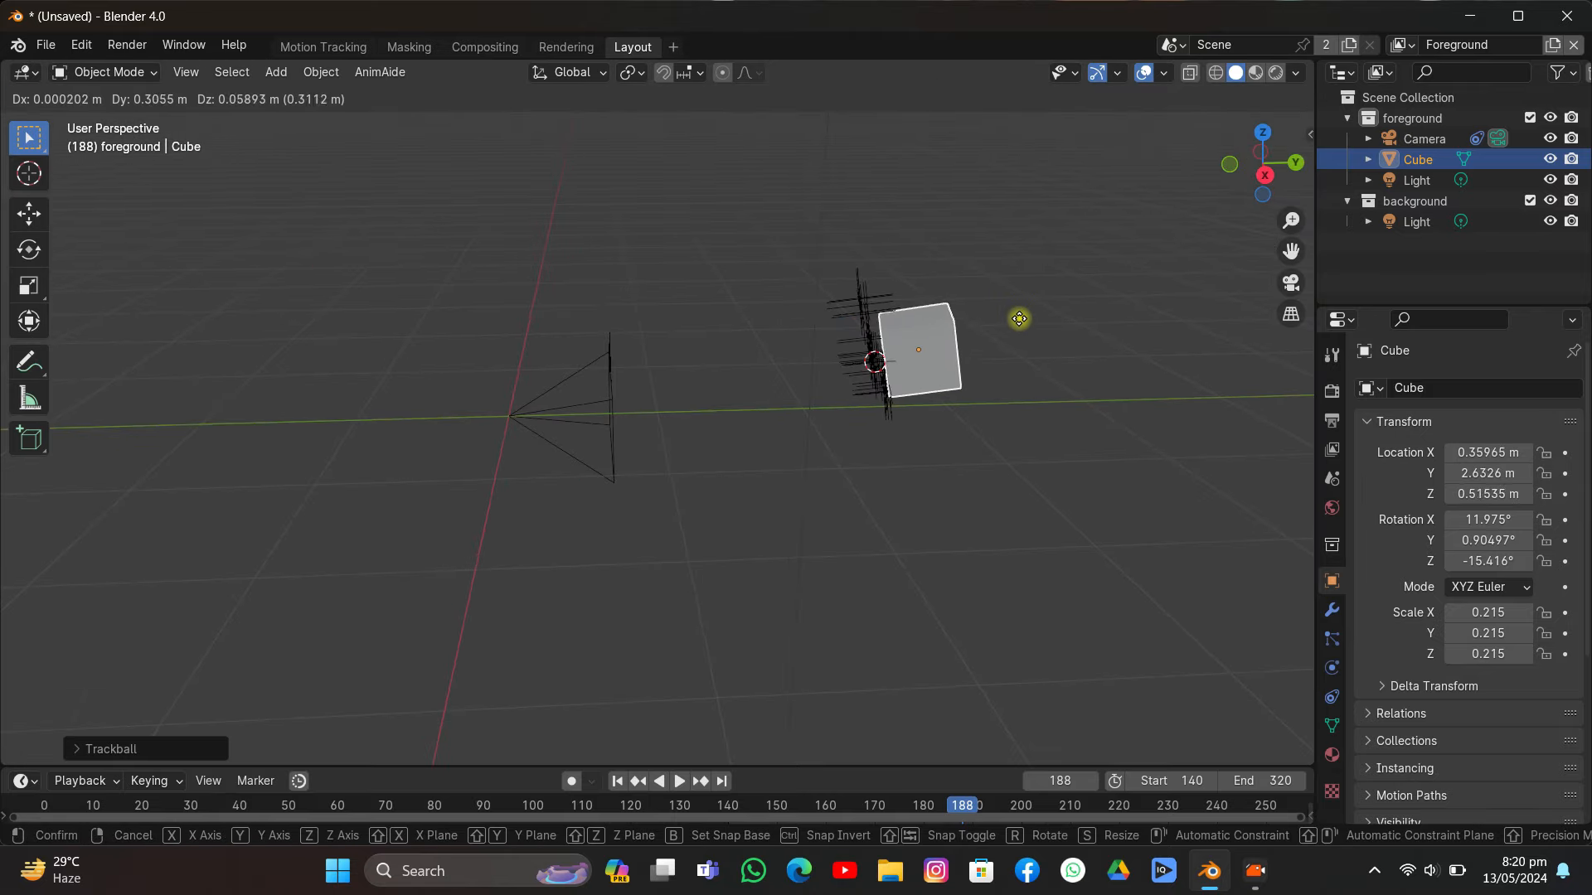
click(1017, 324)
key(r)
click(1143, 292)
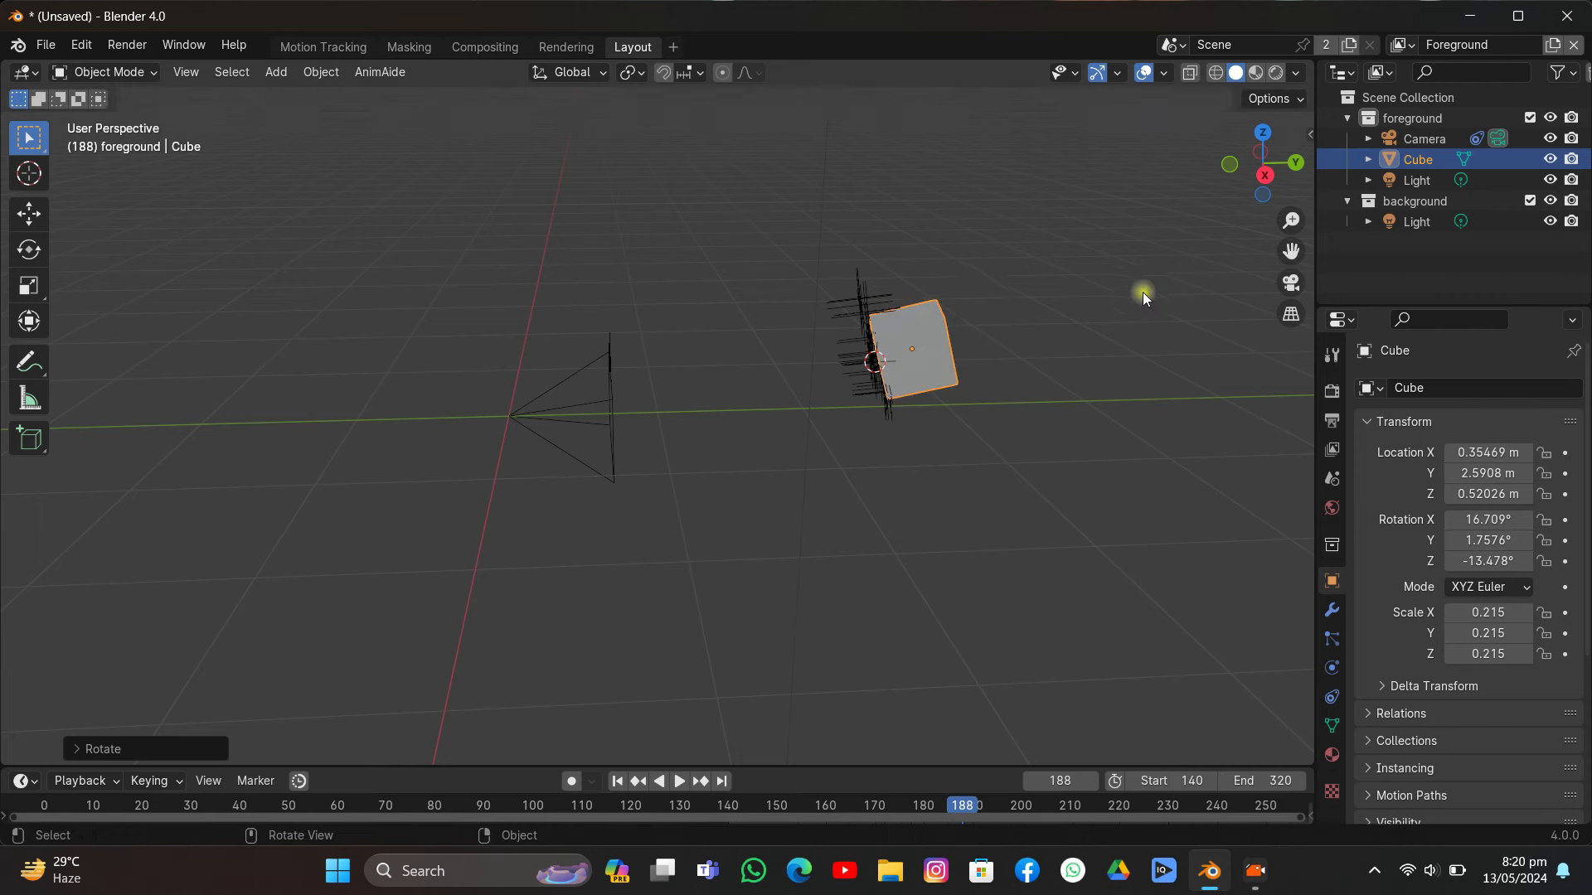
click(1285, 280)
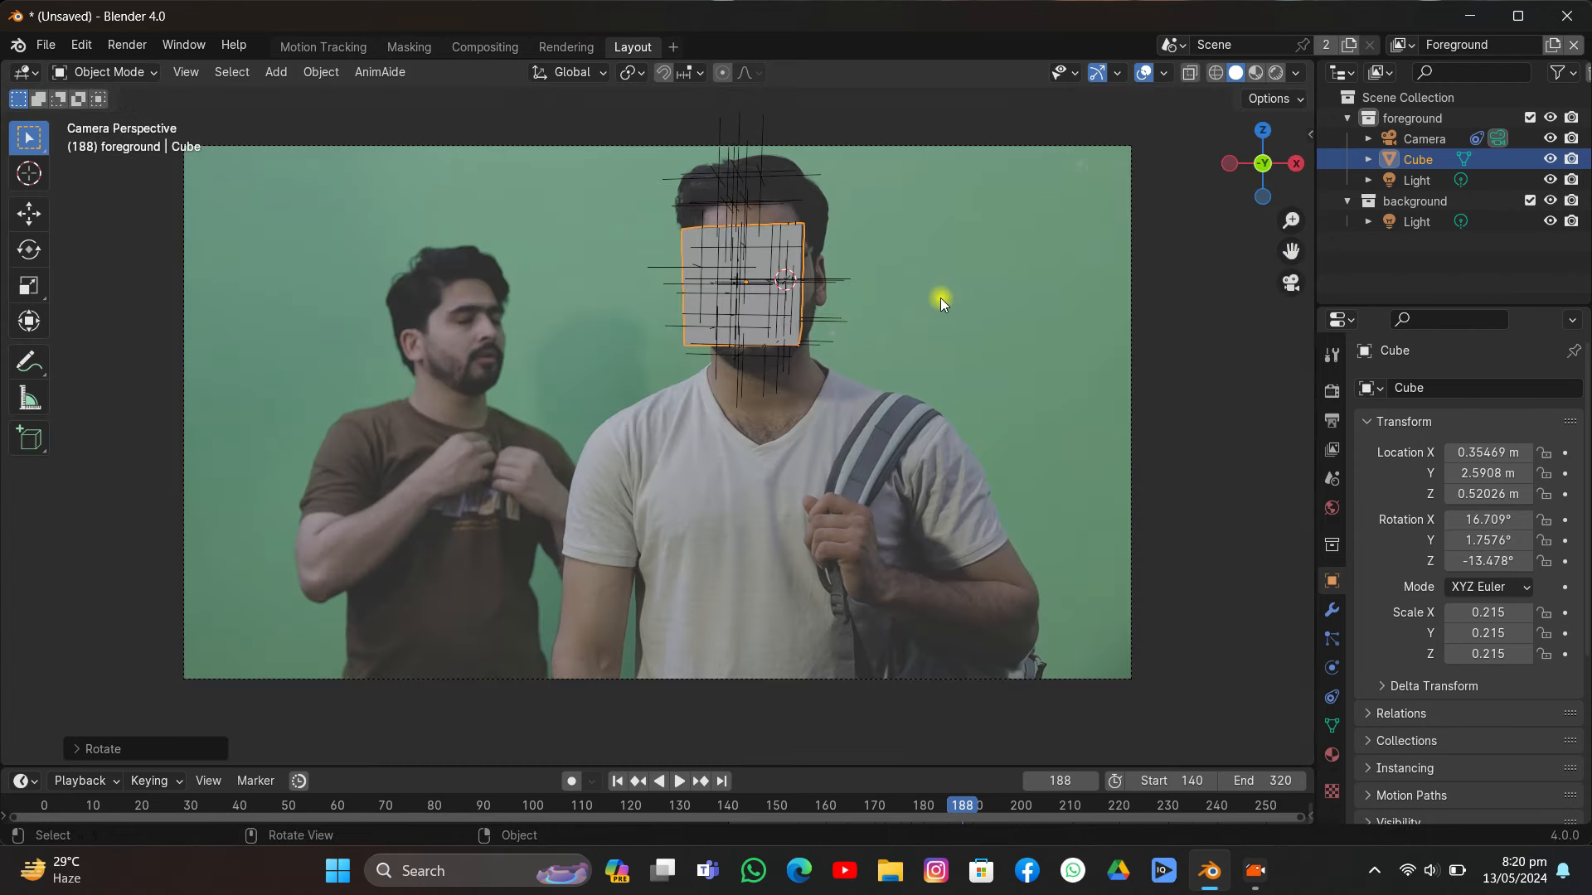
- In camera view, refine the cube's fit on the face with about -18° Z rotation and an X location of about 0.394 m
key(r)
key(r)
click(839, 375)
key(g)
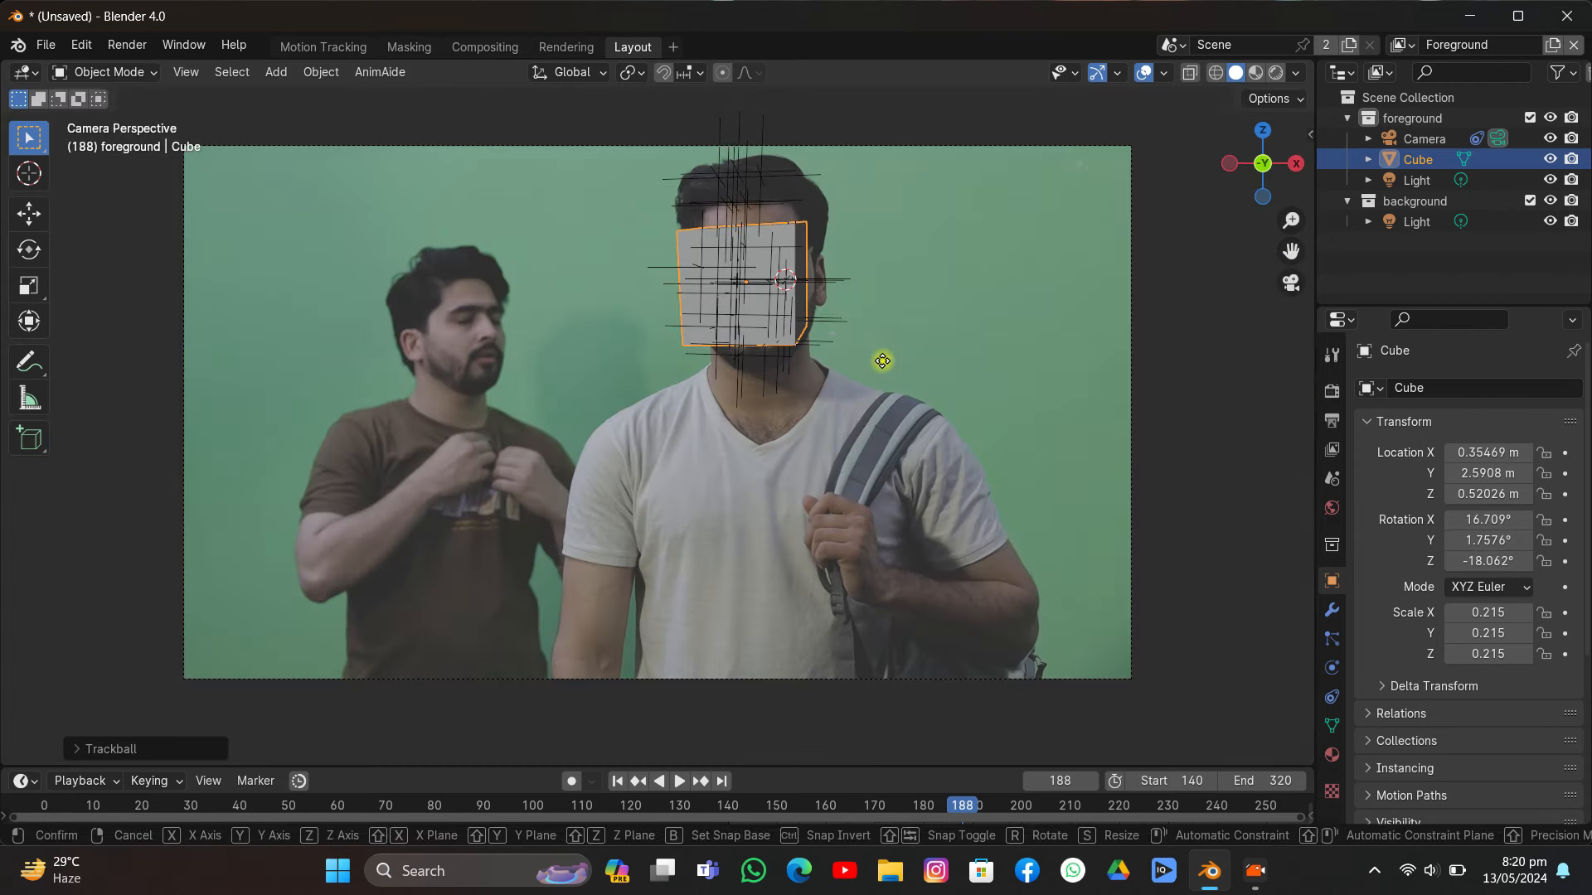
click(892, 361)
key(s)
right_click(899, 364)
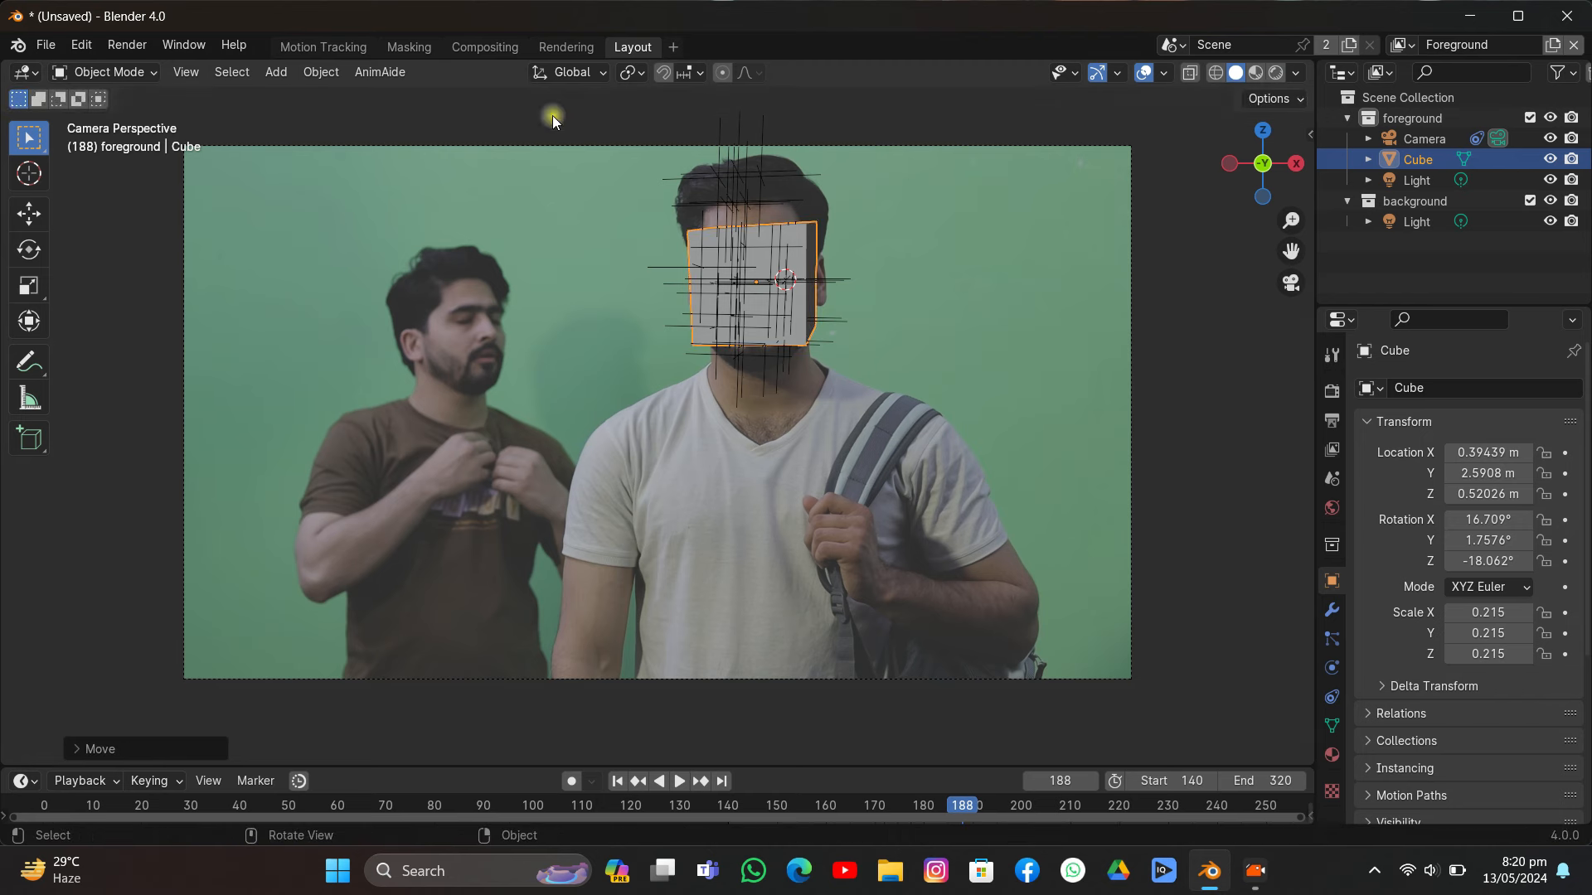
- Set the transform orientation to Local and stretch the cube along its Z axis to a scale of about 0.350
click(571, 72)
click(526, 153)
key(s)
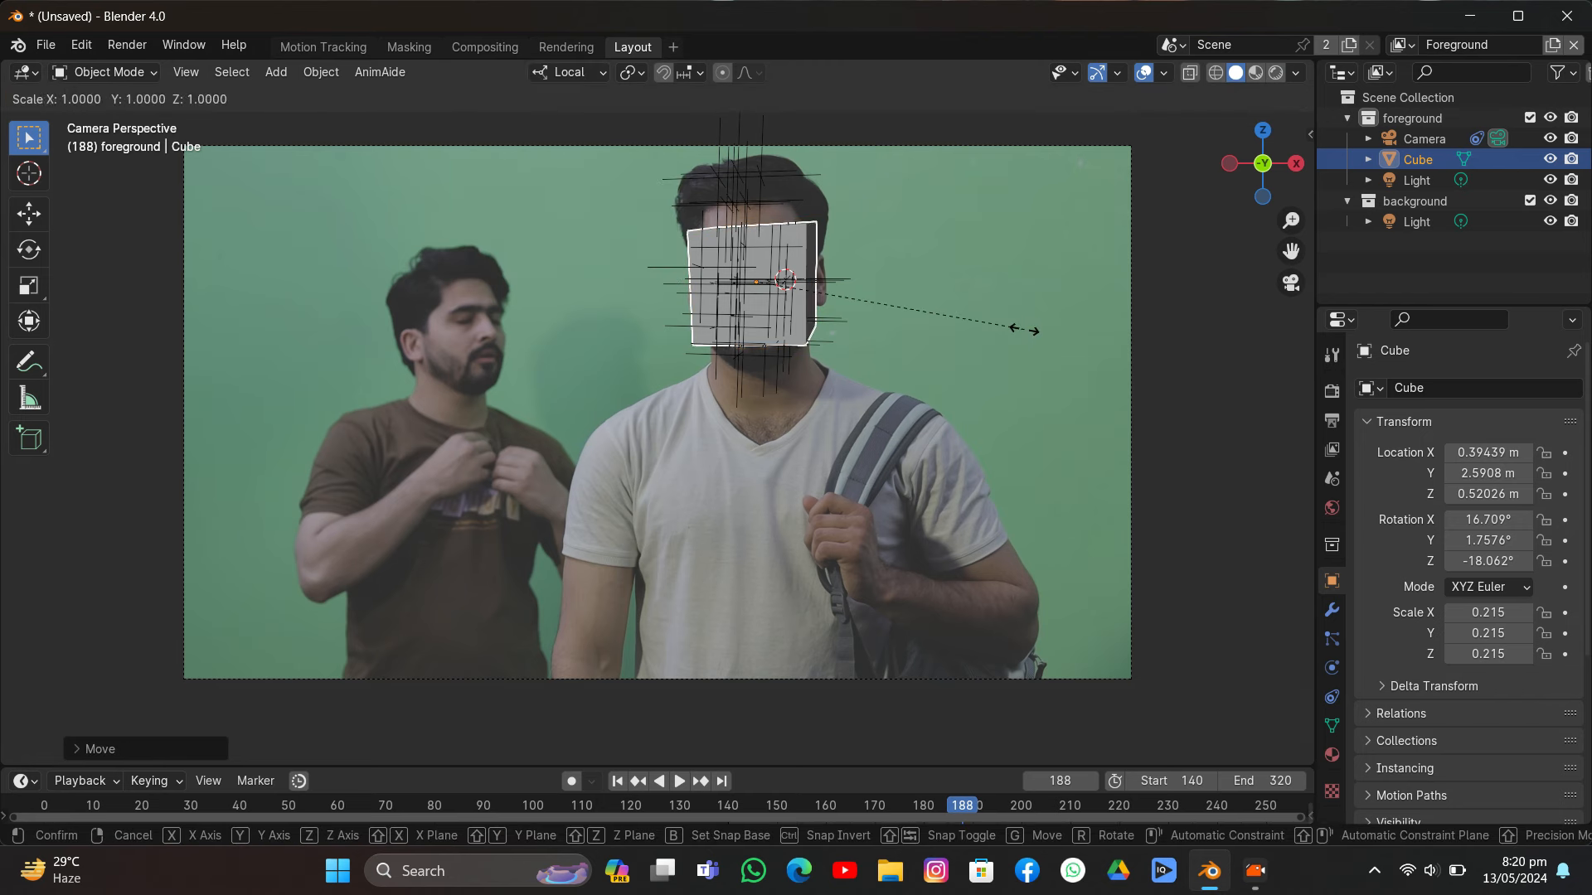
key(z)
click(1151, 390)
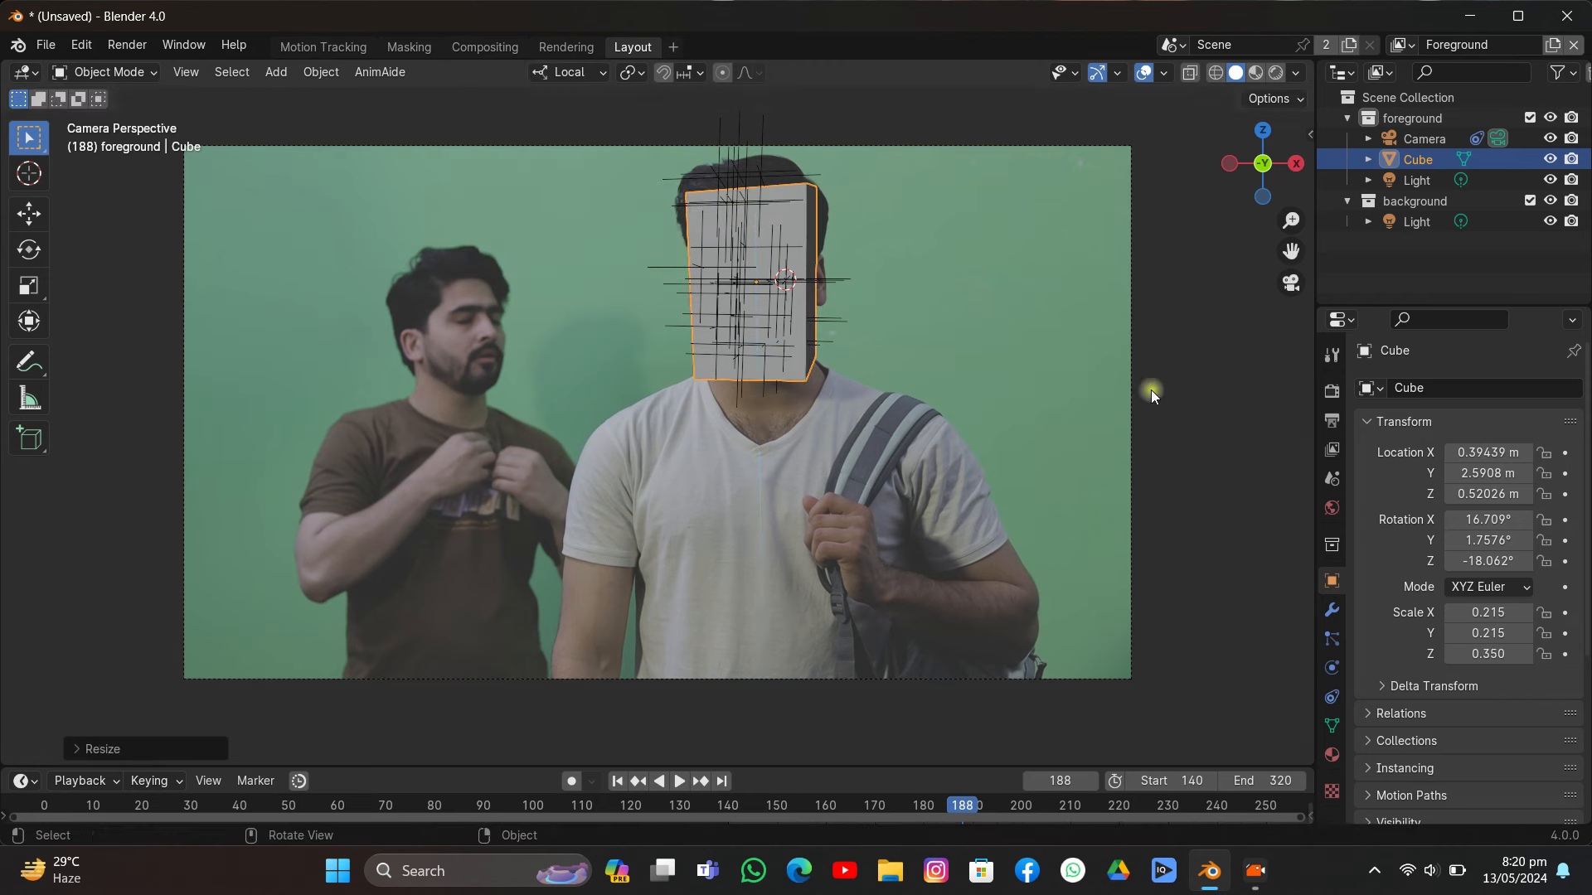
- Add an Object Solver constraint to the cube with Object as its object and Camera as its camera, and set the inverse
click(1332, 420)
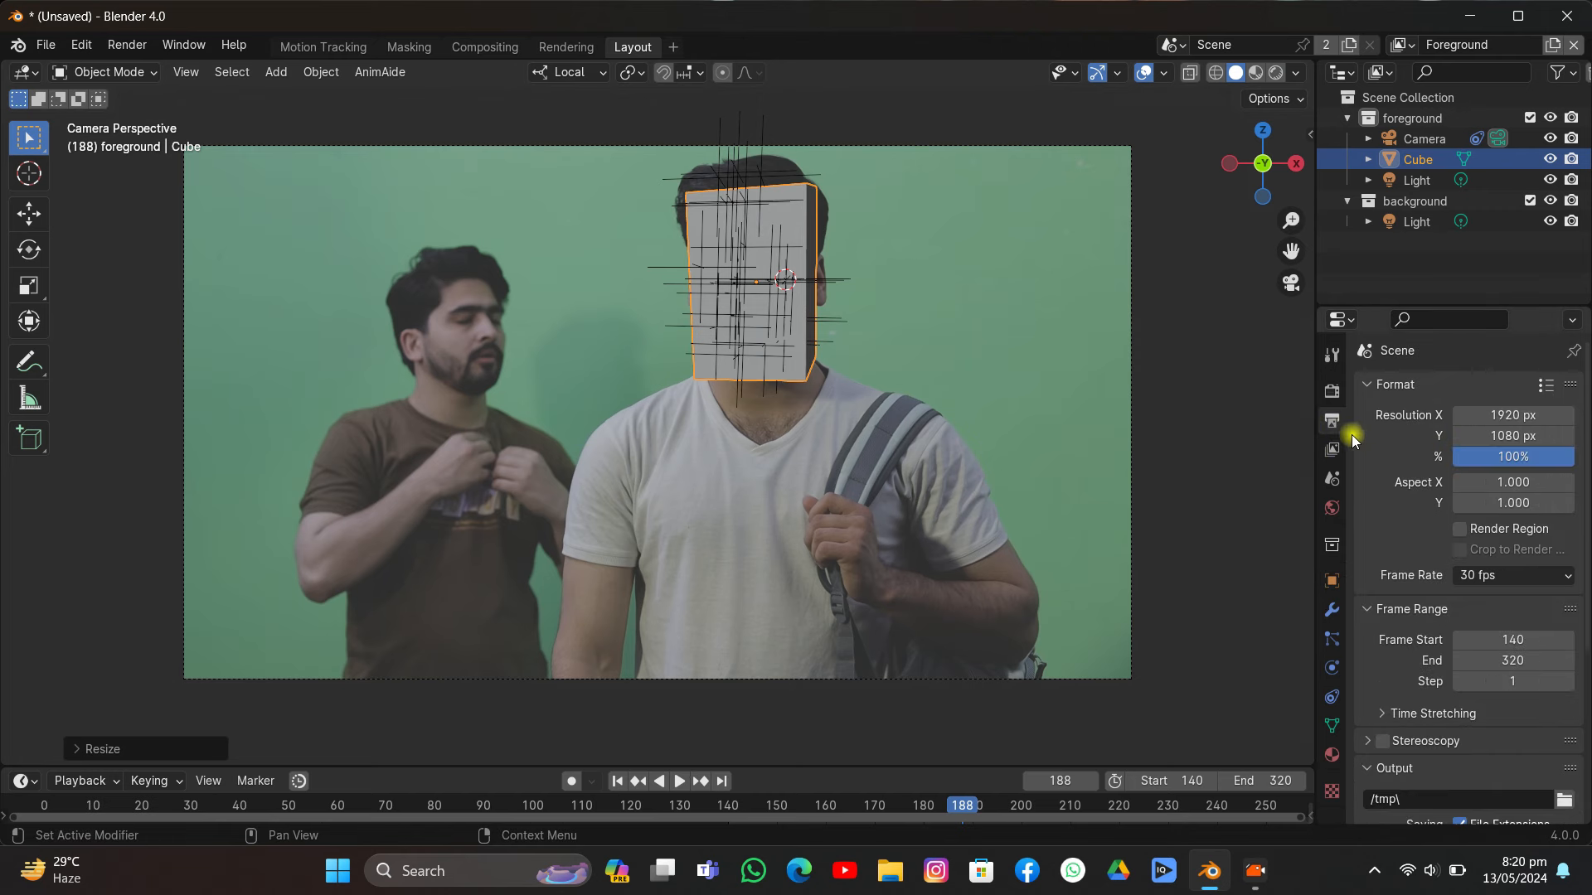
click(1332, 694)
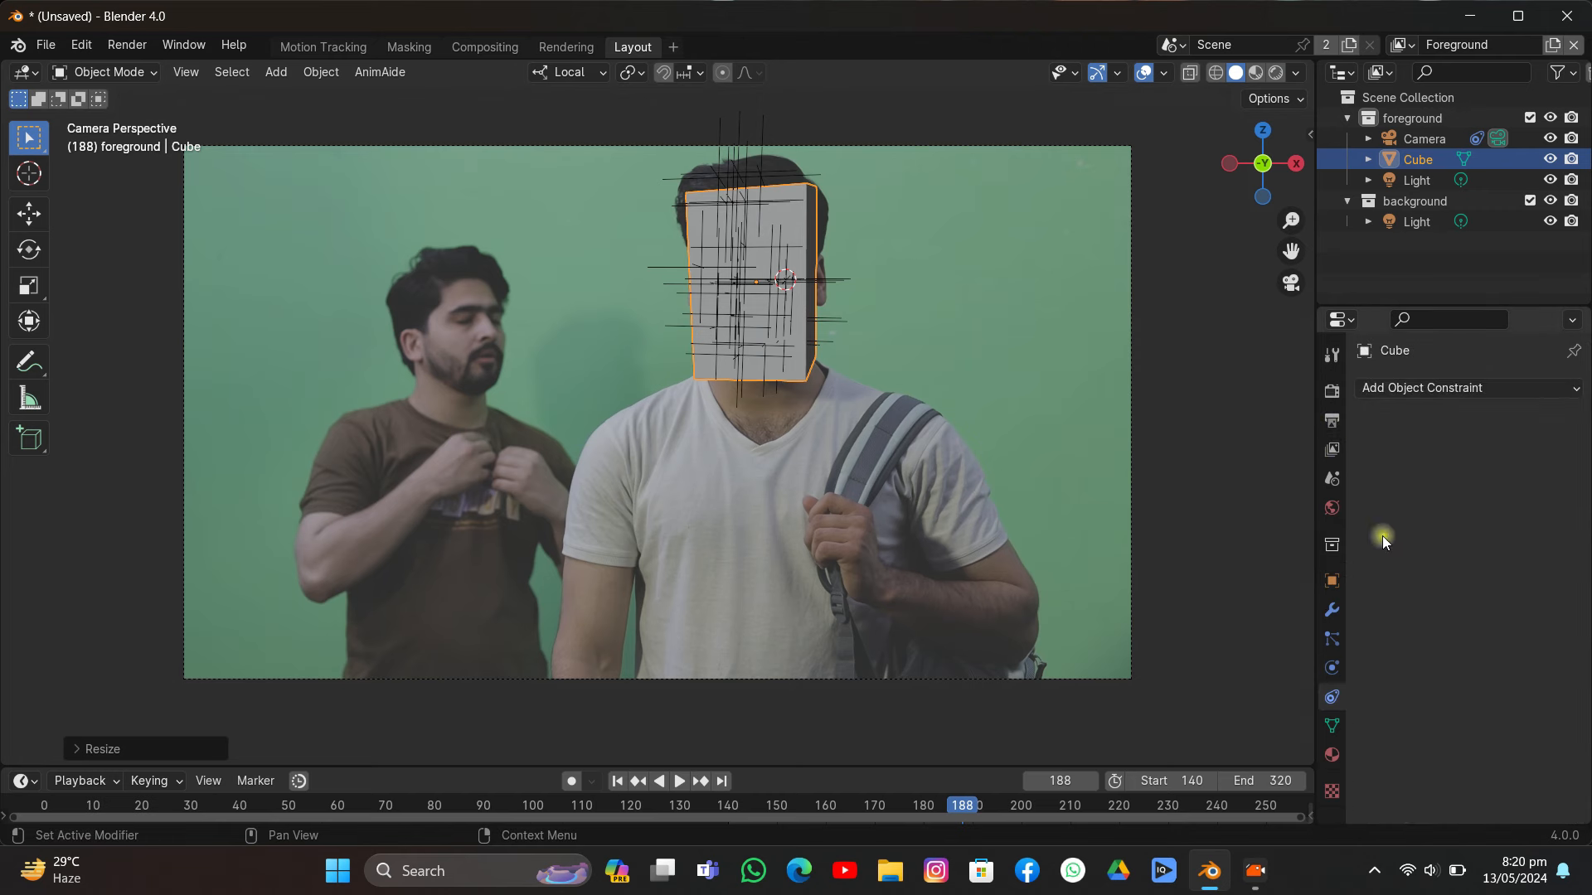
click(1459, 388)
click(1121, 489)
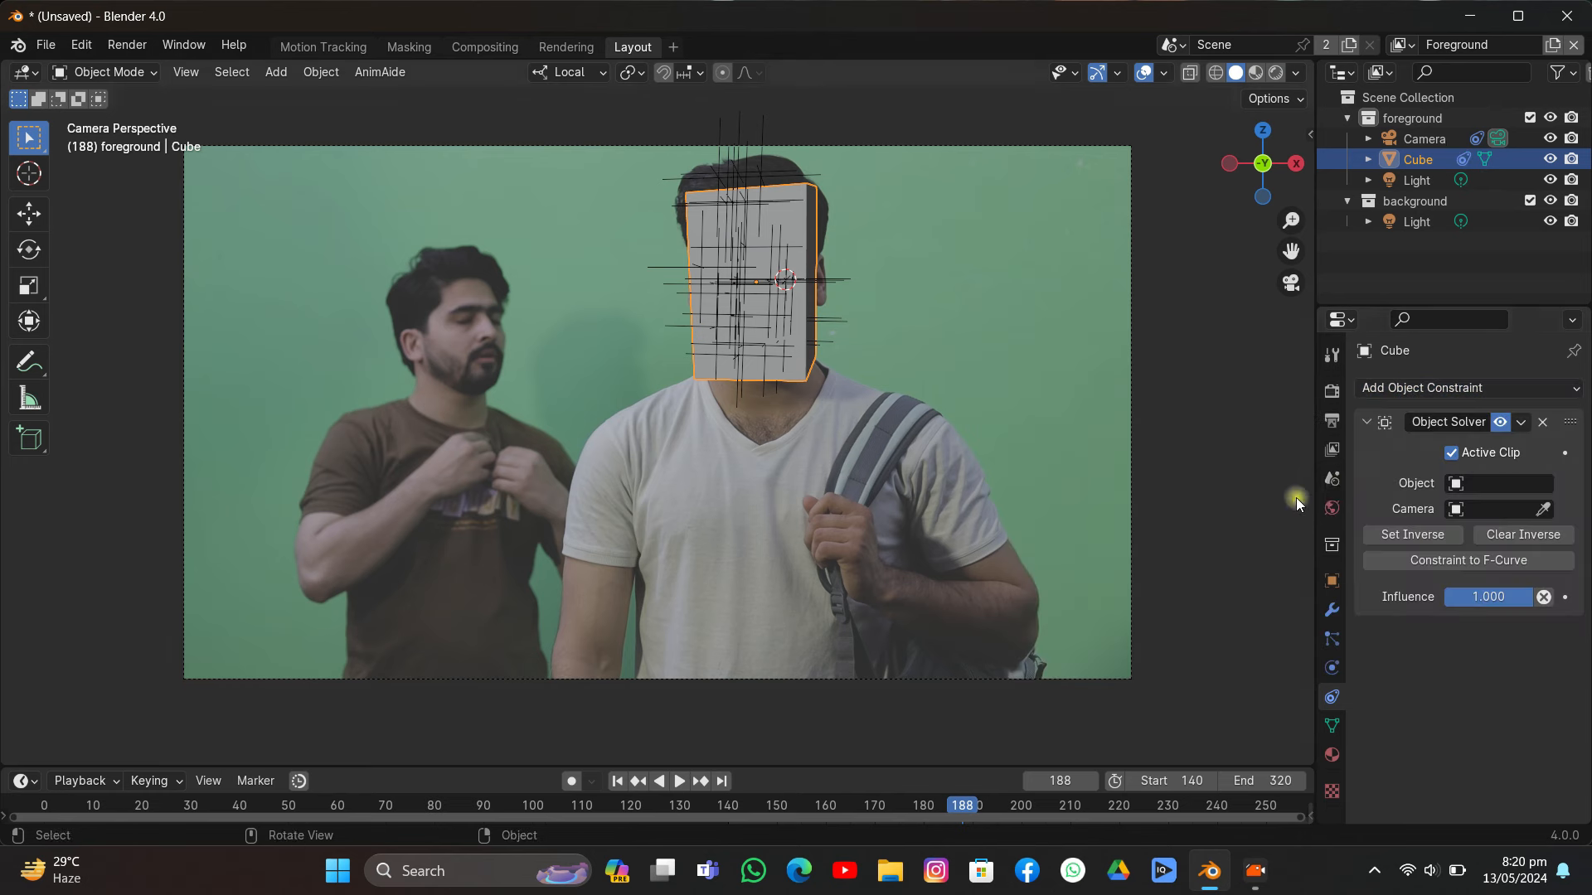
click(1476, 483)
click(1469, 532)
click(1470, 509)
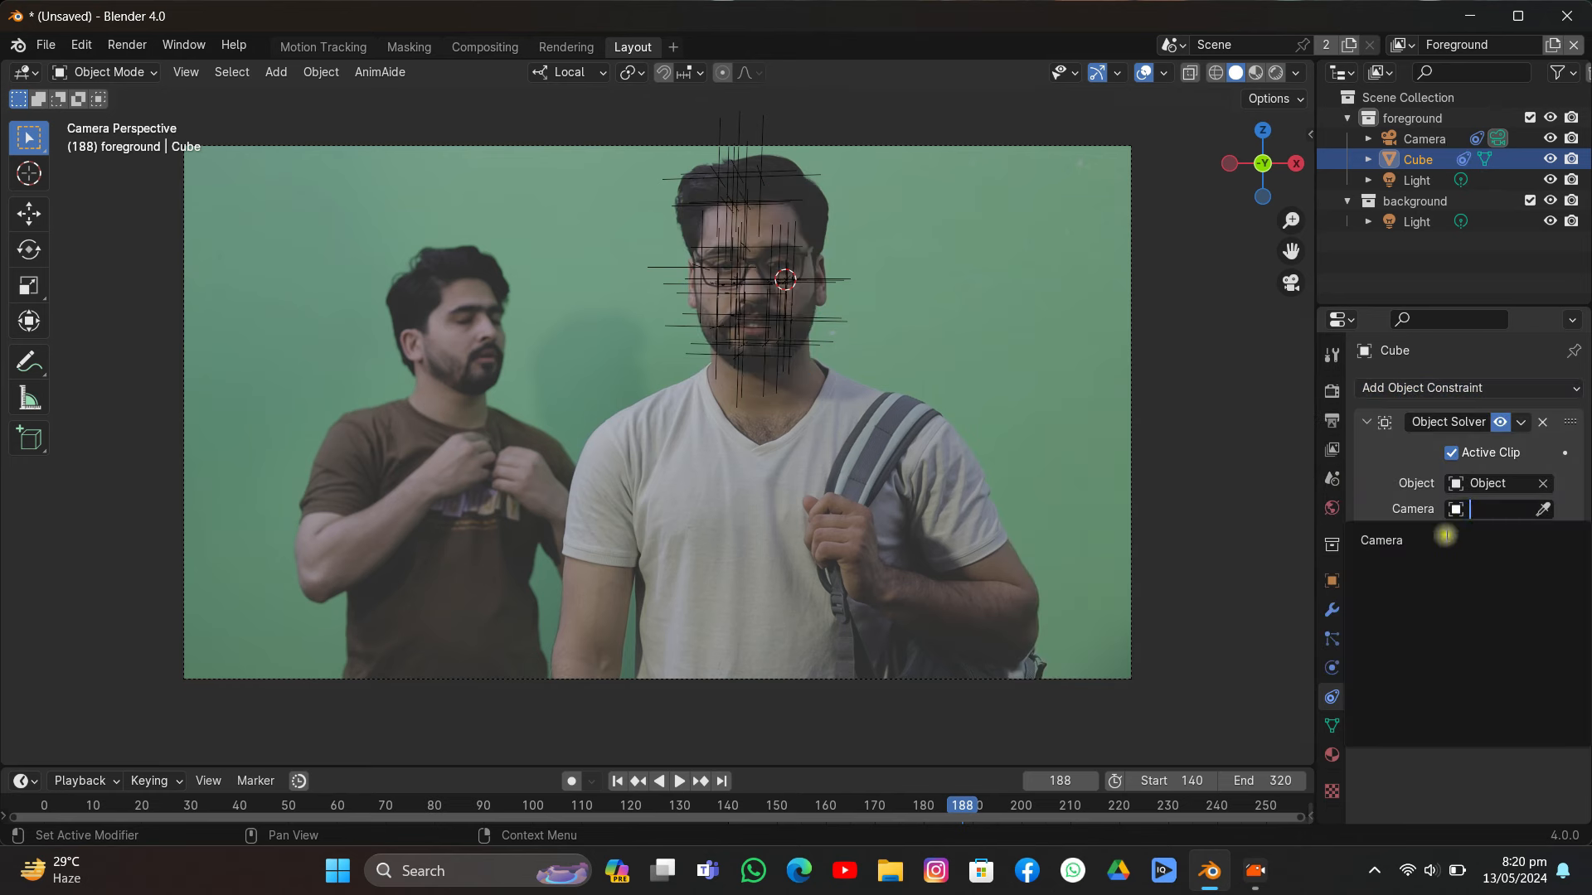
click(1447, 535)
click(1413, 535)
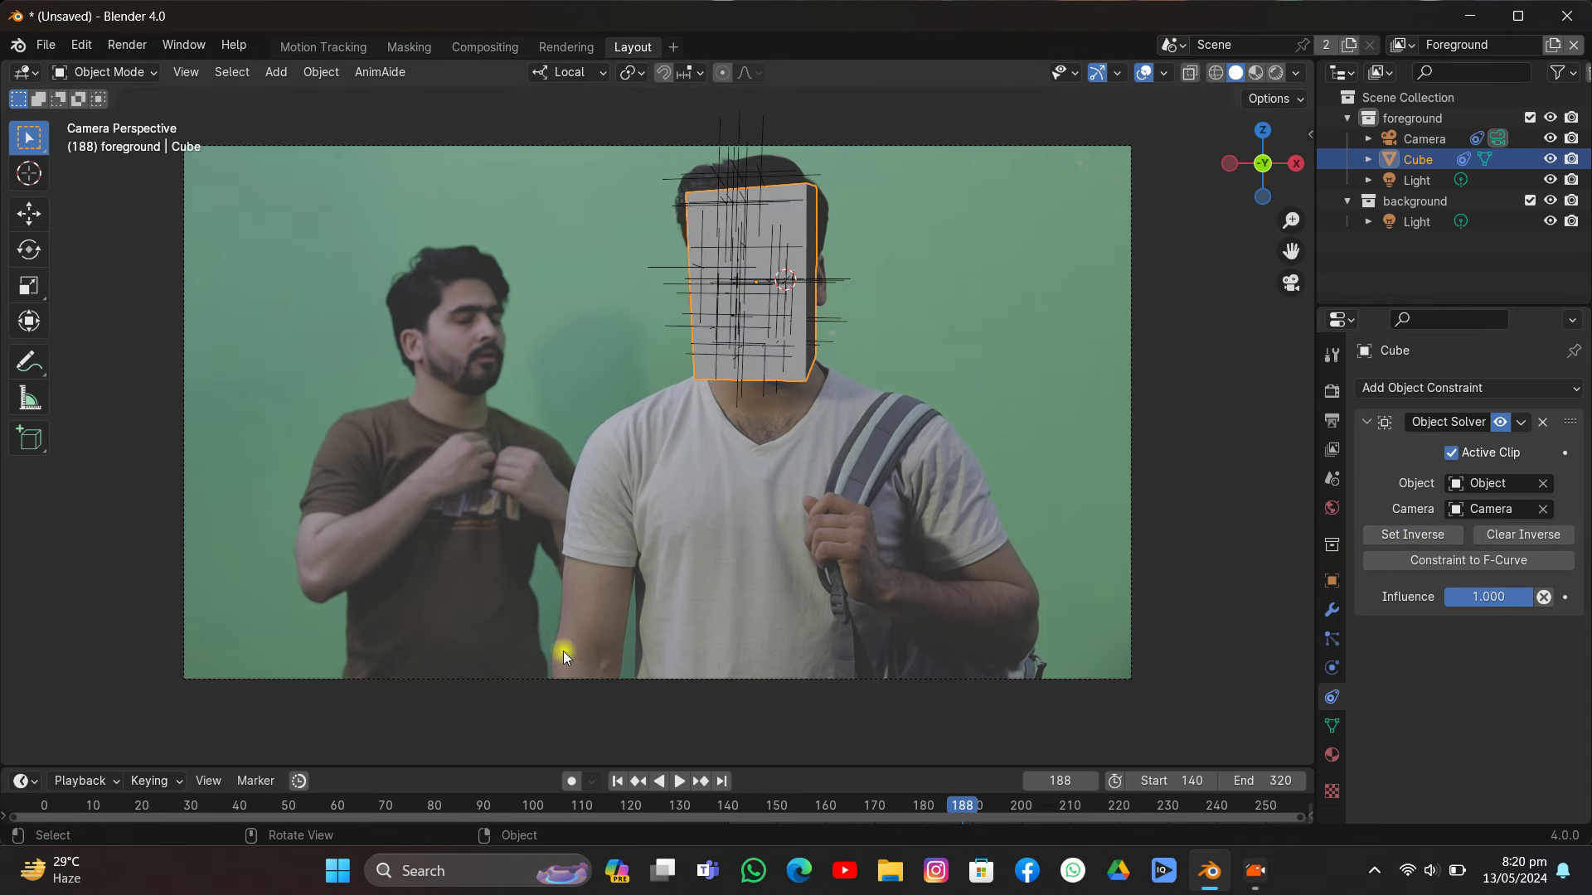
- Play the clip from frame 140 to check how the cube follows the head
key(shift+Left)
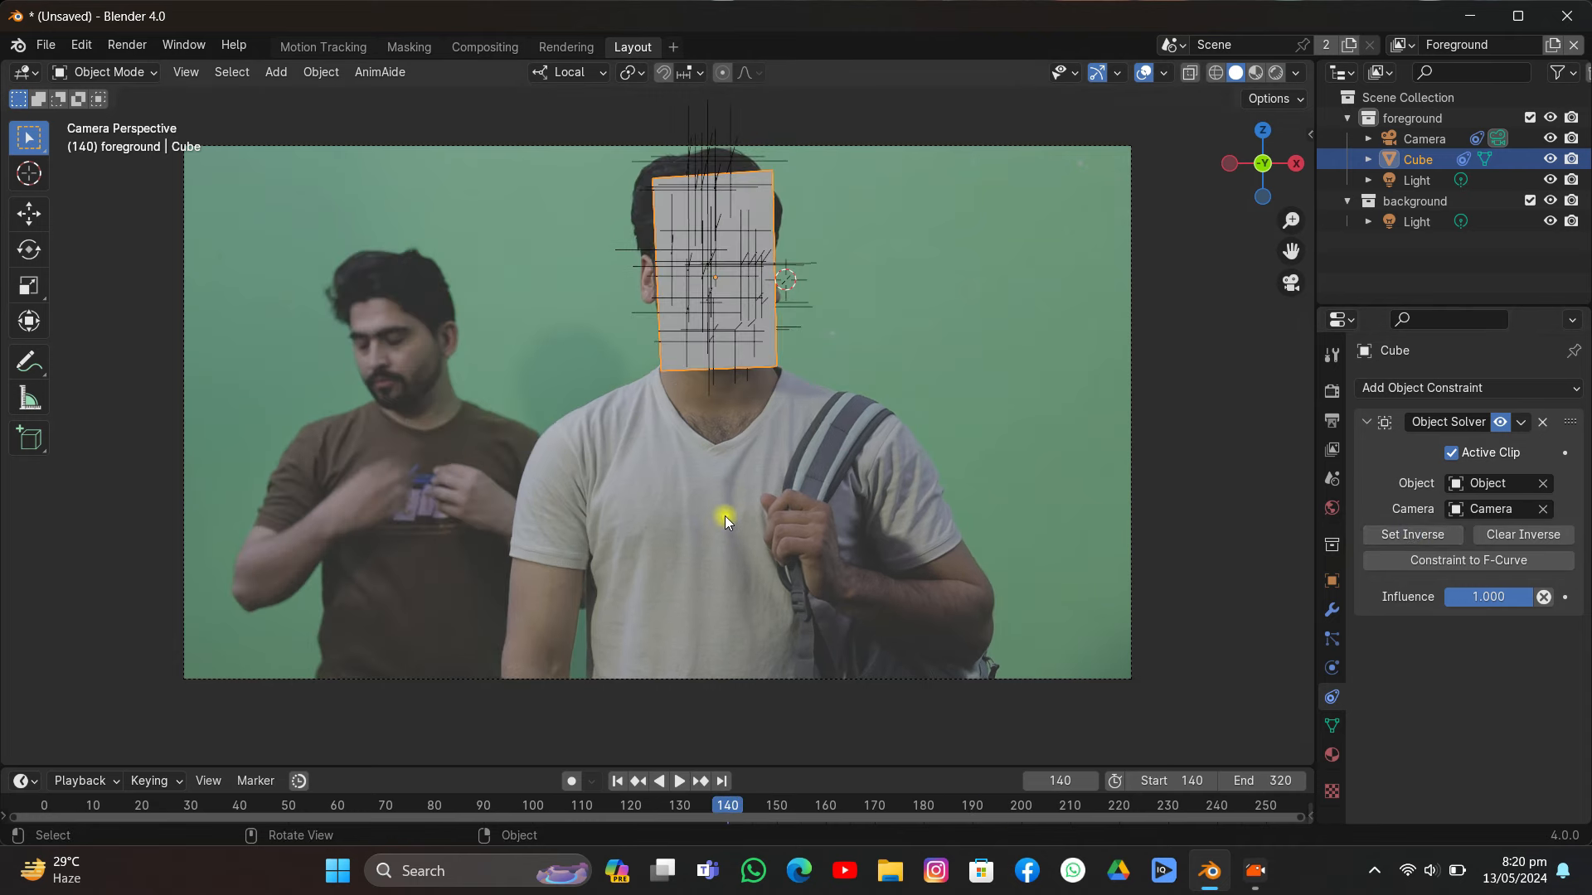
key(space)
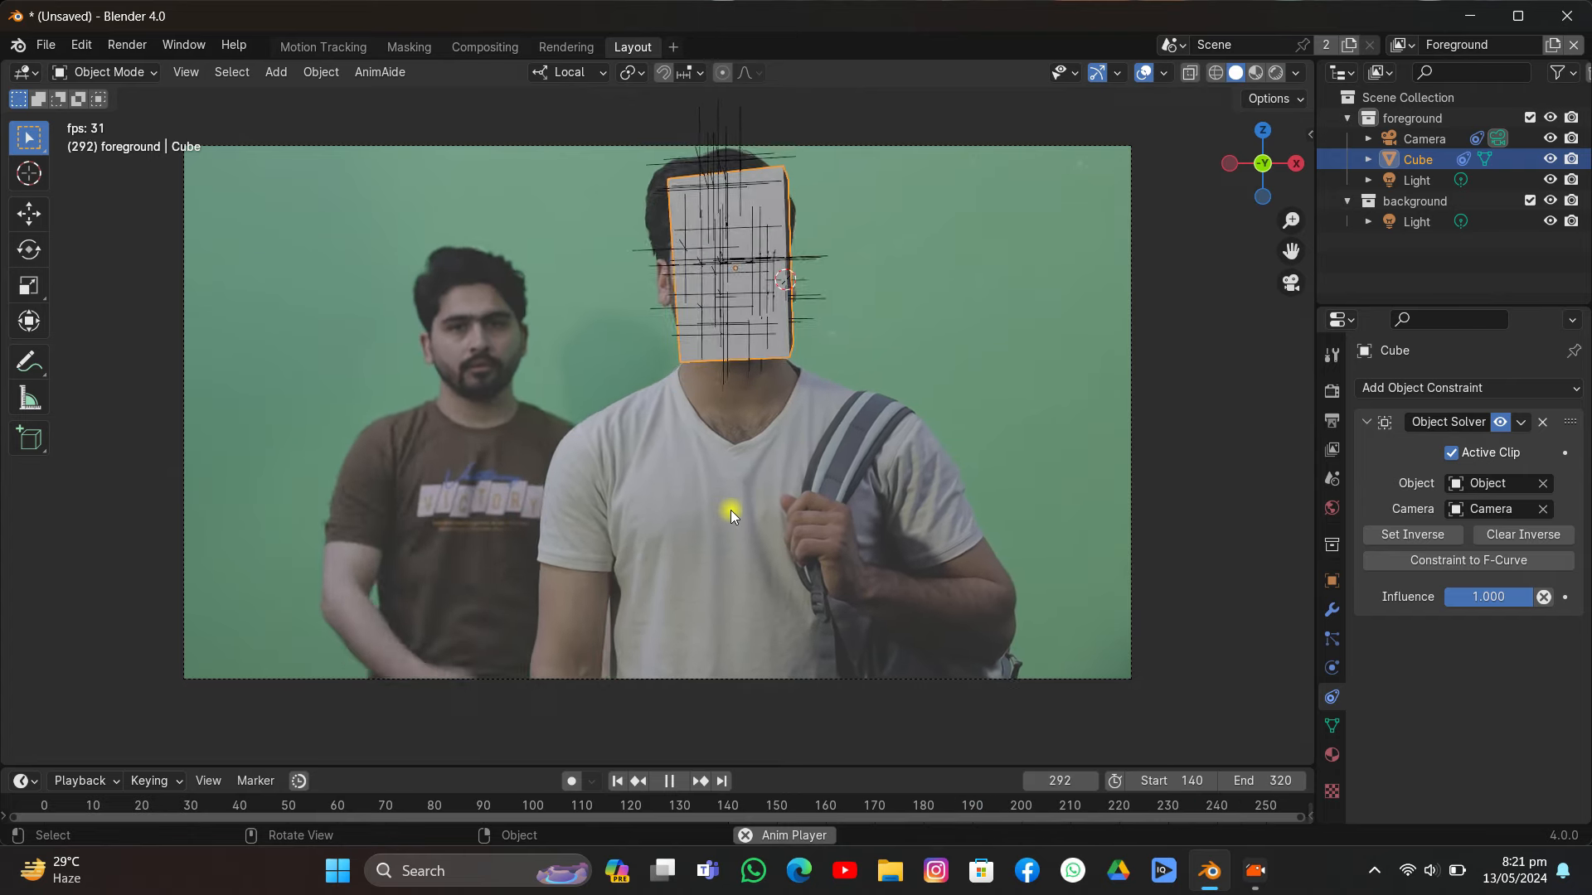
scroll(733, 511, down, 1)
scroll(733, 511, down, 1)
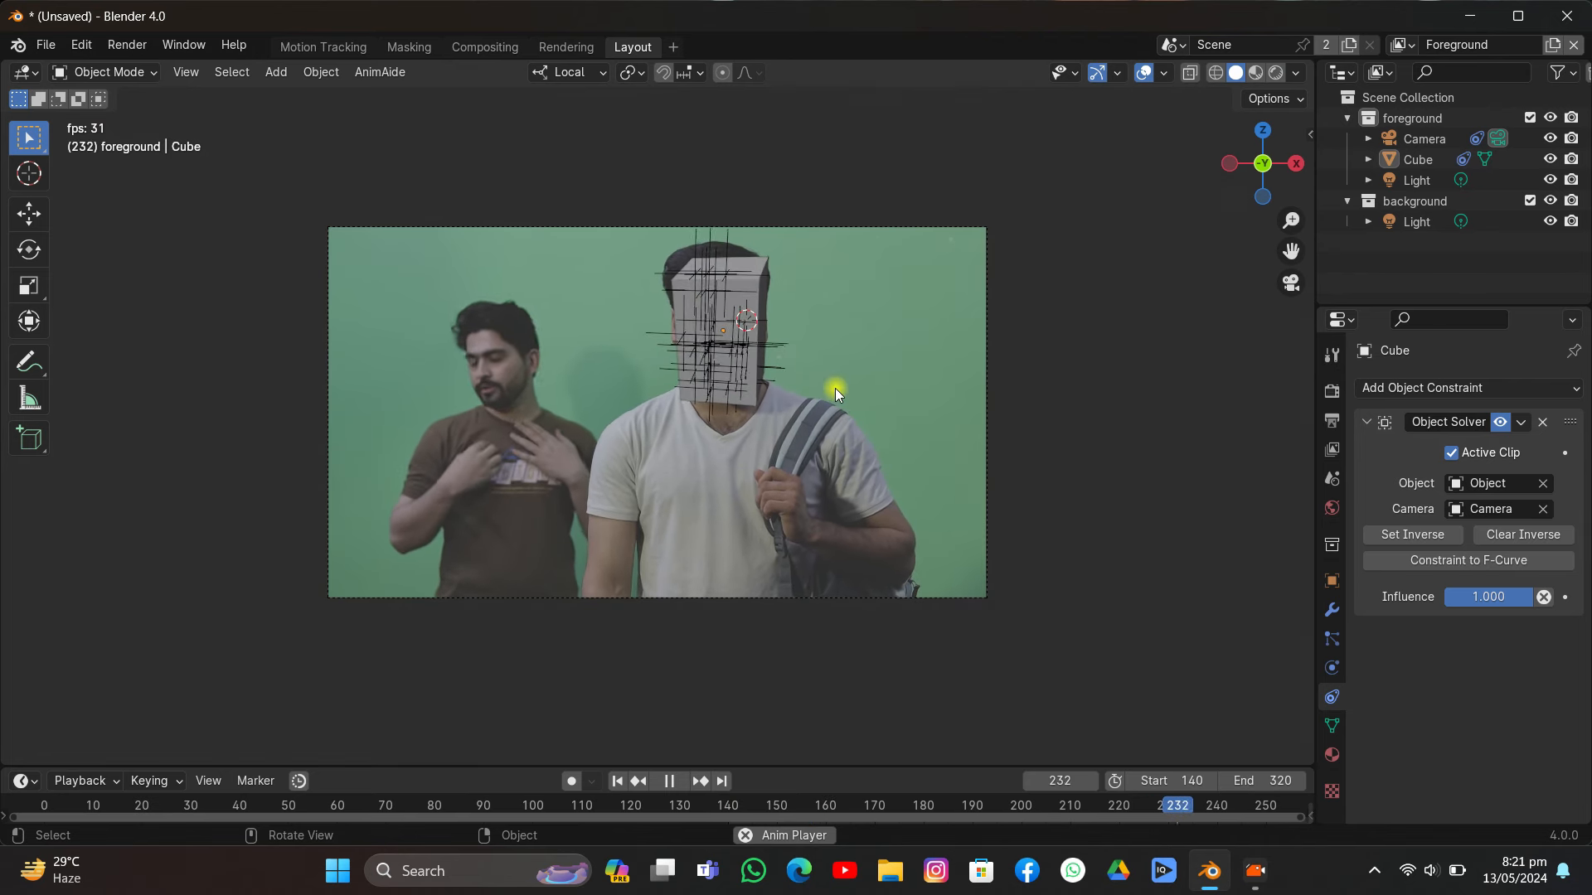
key(space)
scroll(759, 328, up, 1)
- At frame 237, rotate the cube about 9° around its local Z axis and fine-tune its position and tilt on the head
click(779, 240)
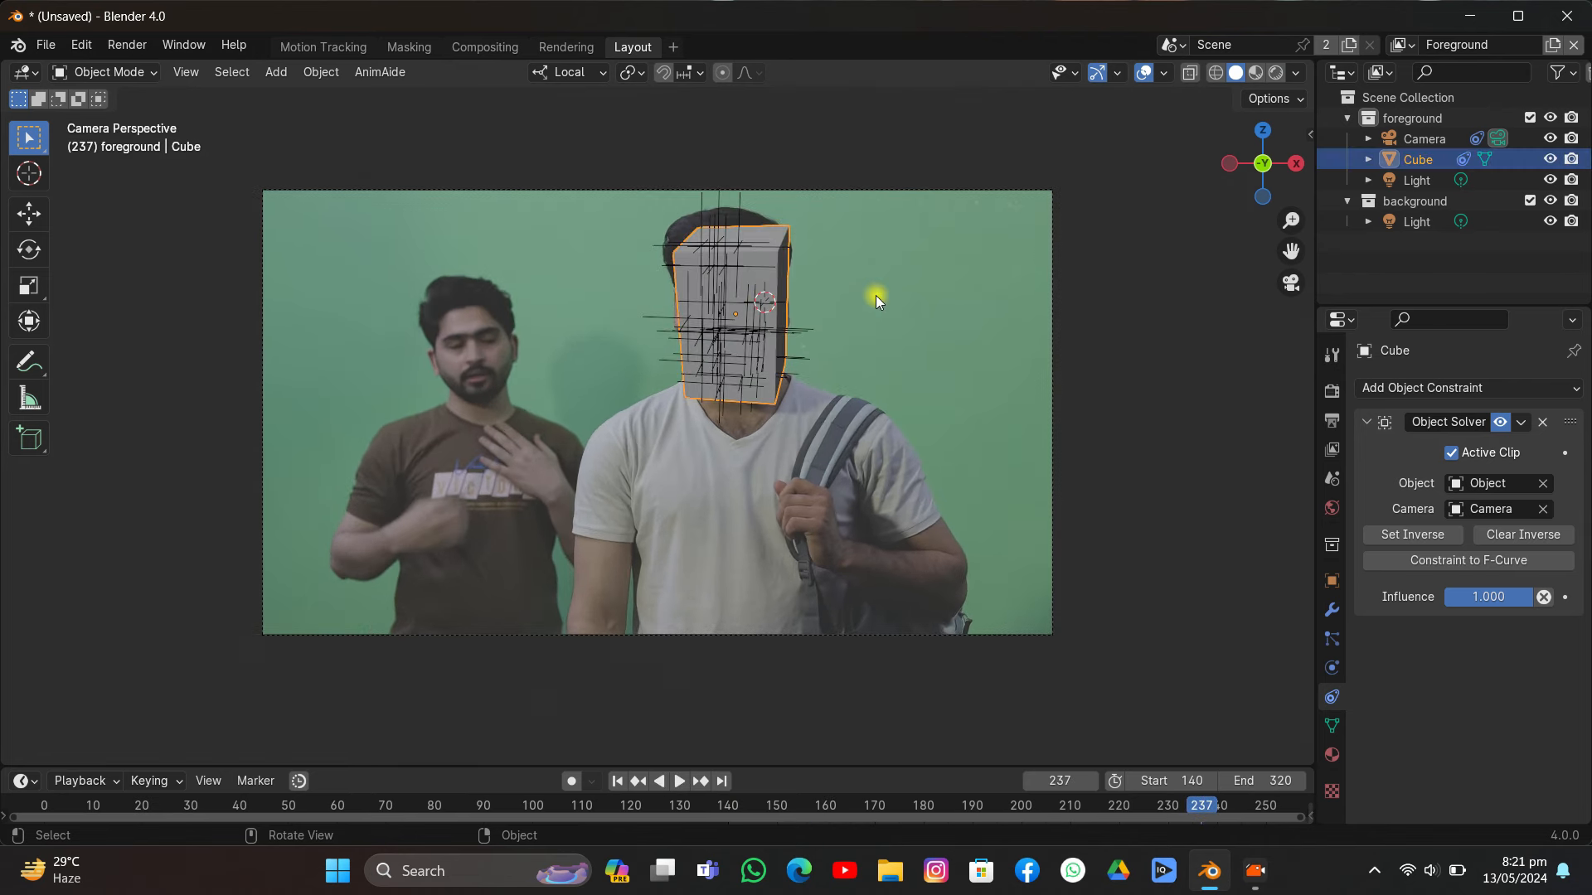
key(r)
key(z)
key(z)
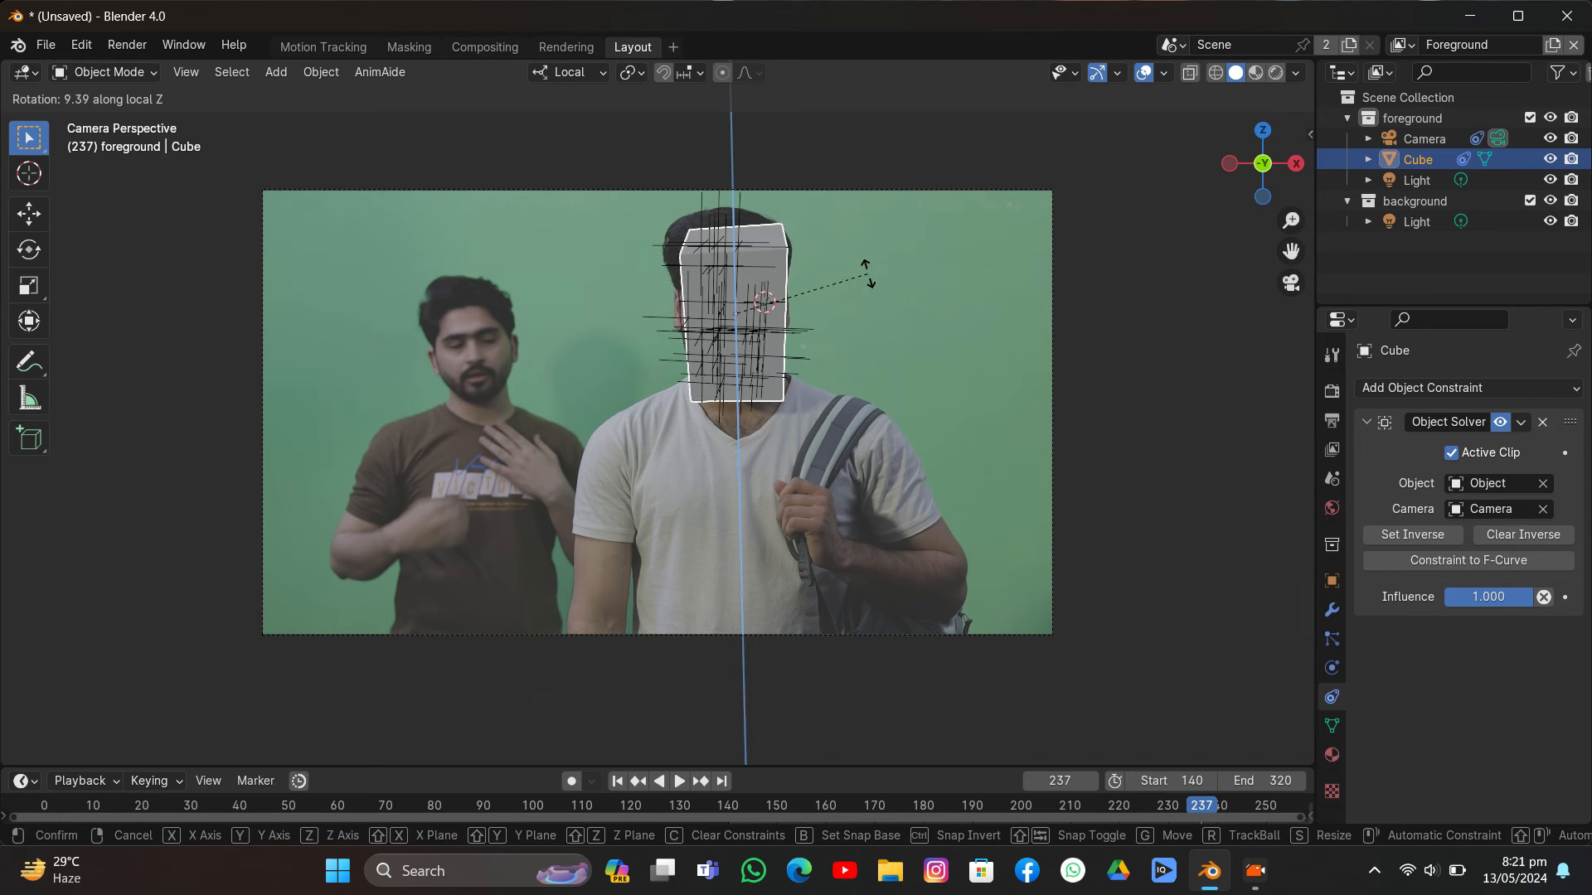
click(857, 279)
key(g)
click(854, 282)
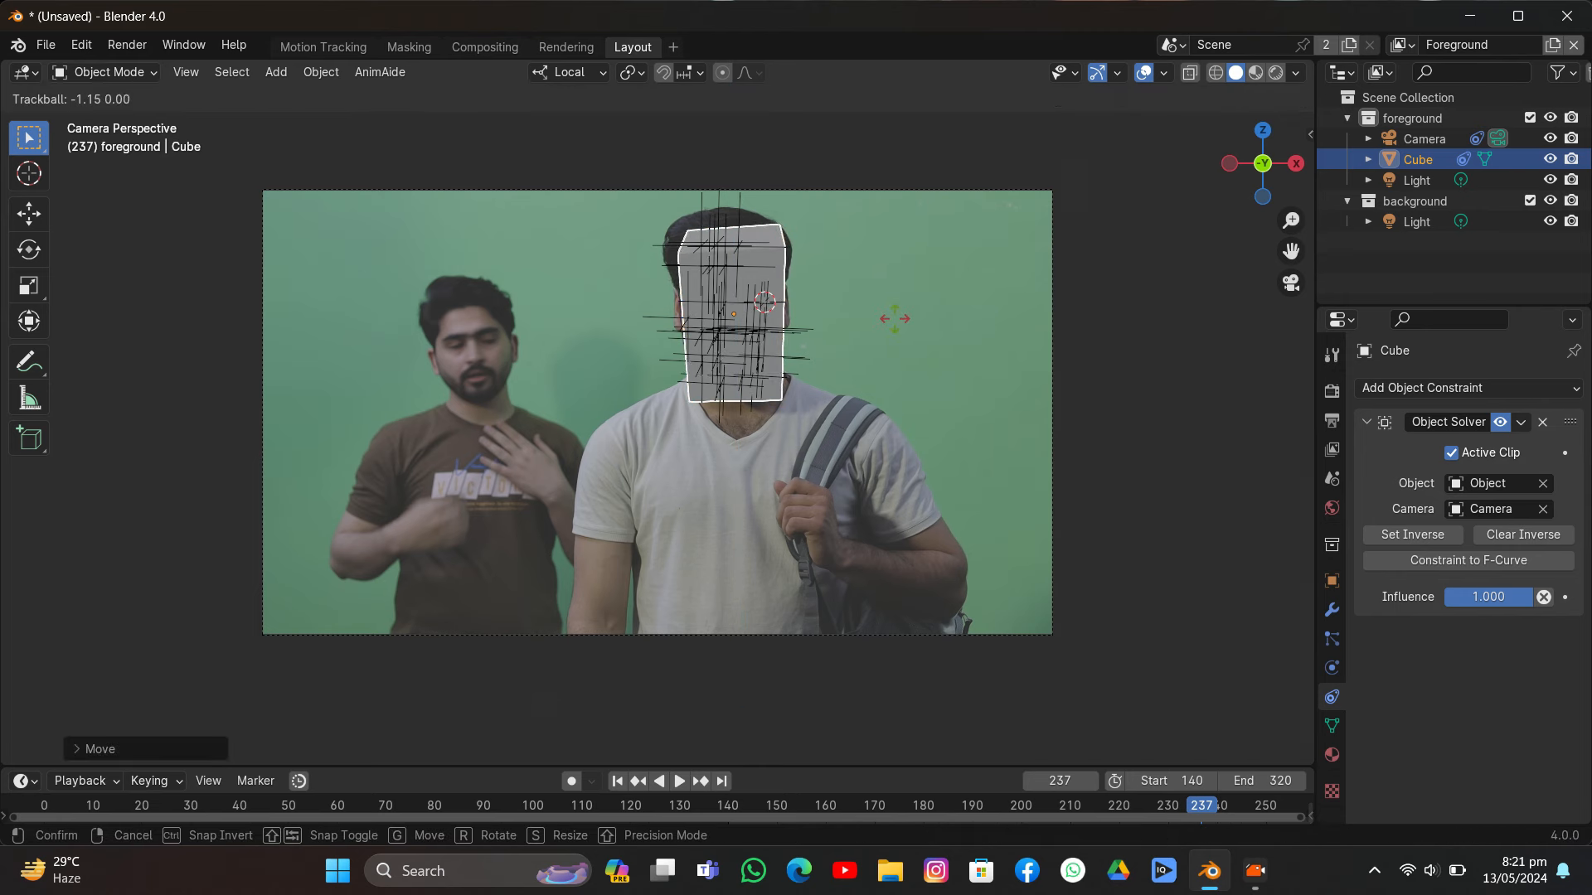
click(897, 312)
- Play the clip again to check the adjusted cube's tracking on the head
key(space)
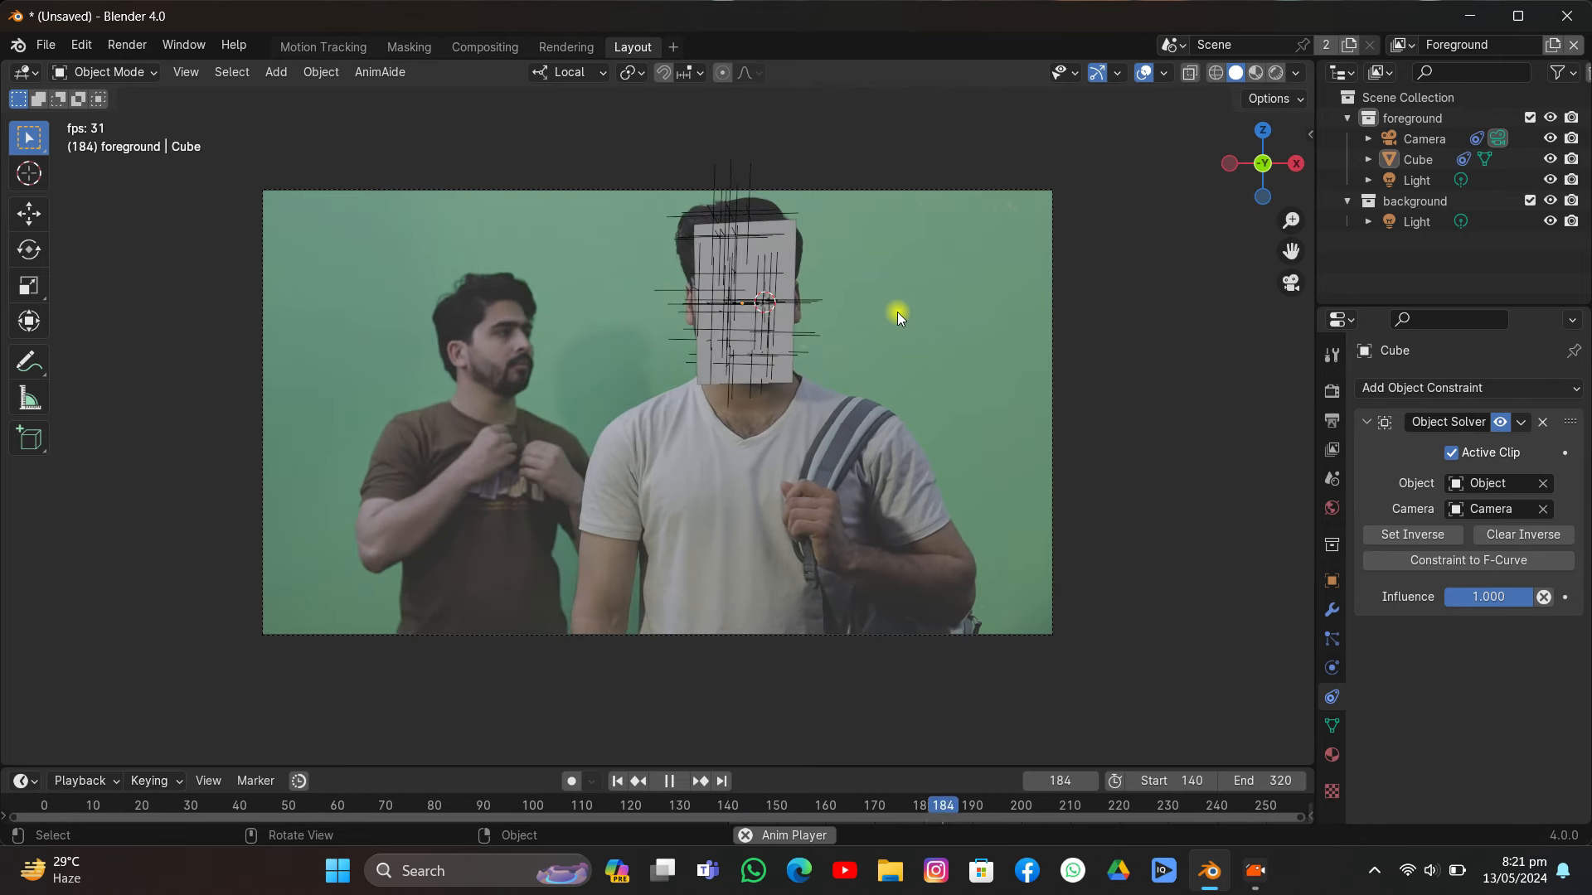
scroll(897, 312, down, 2)
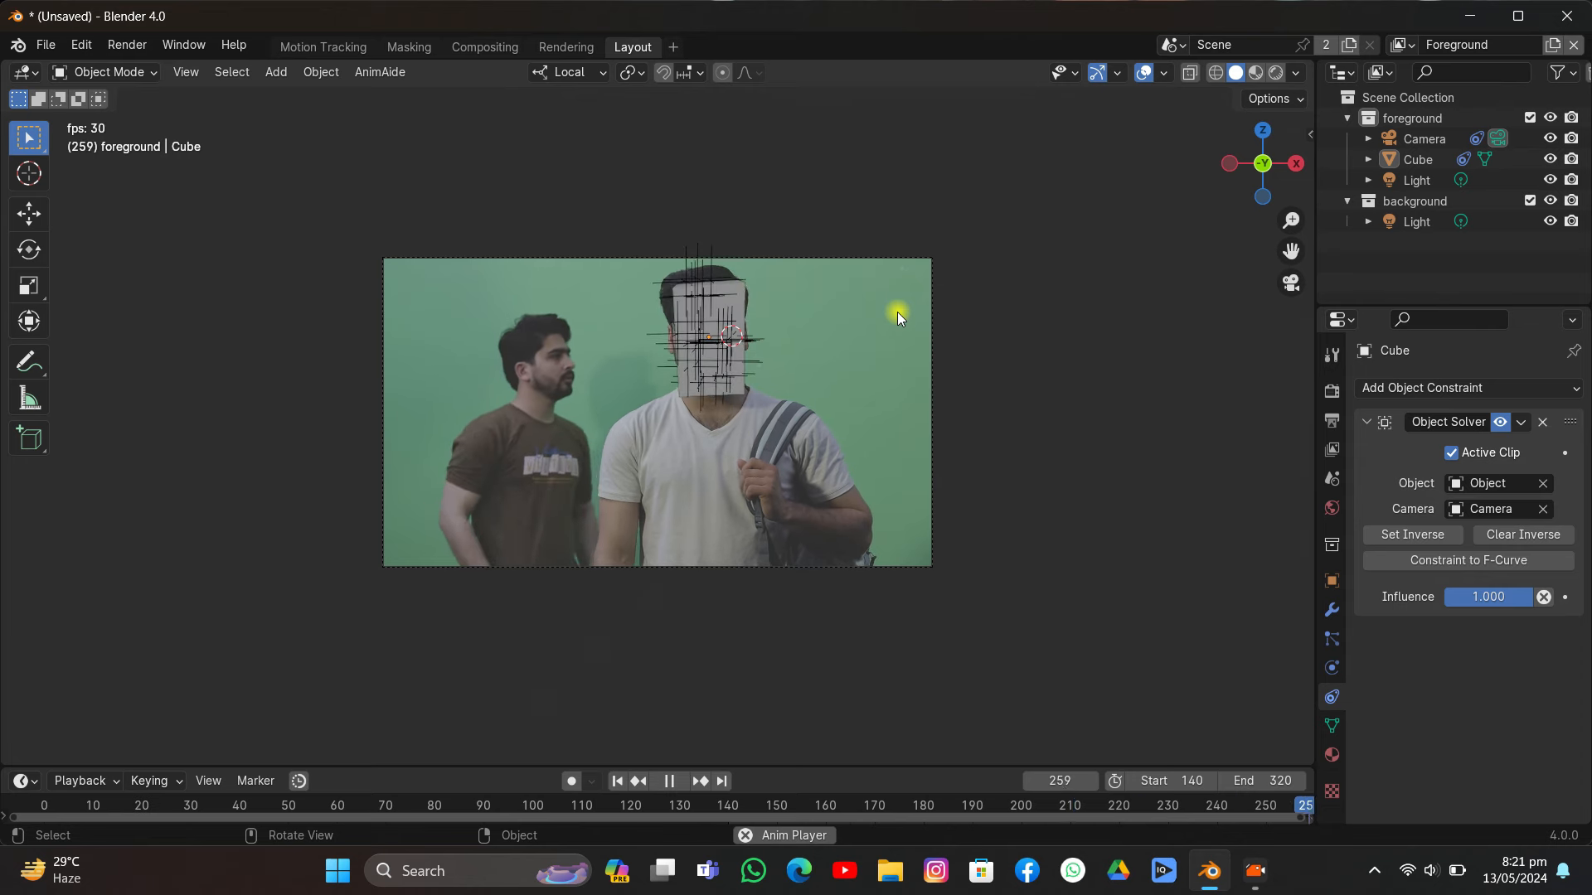
key(space)
- At frame 268, move the cube about 0.2 m toward the camera from a side view and recenter it over the face
middle_drag(897, 312, 1077, 276)
click(1150, 297)
middle_drag(1148, 386, 1092, 390)
key(g)
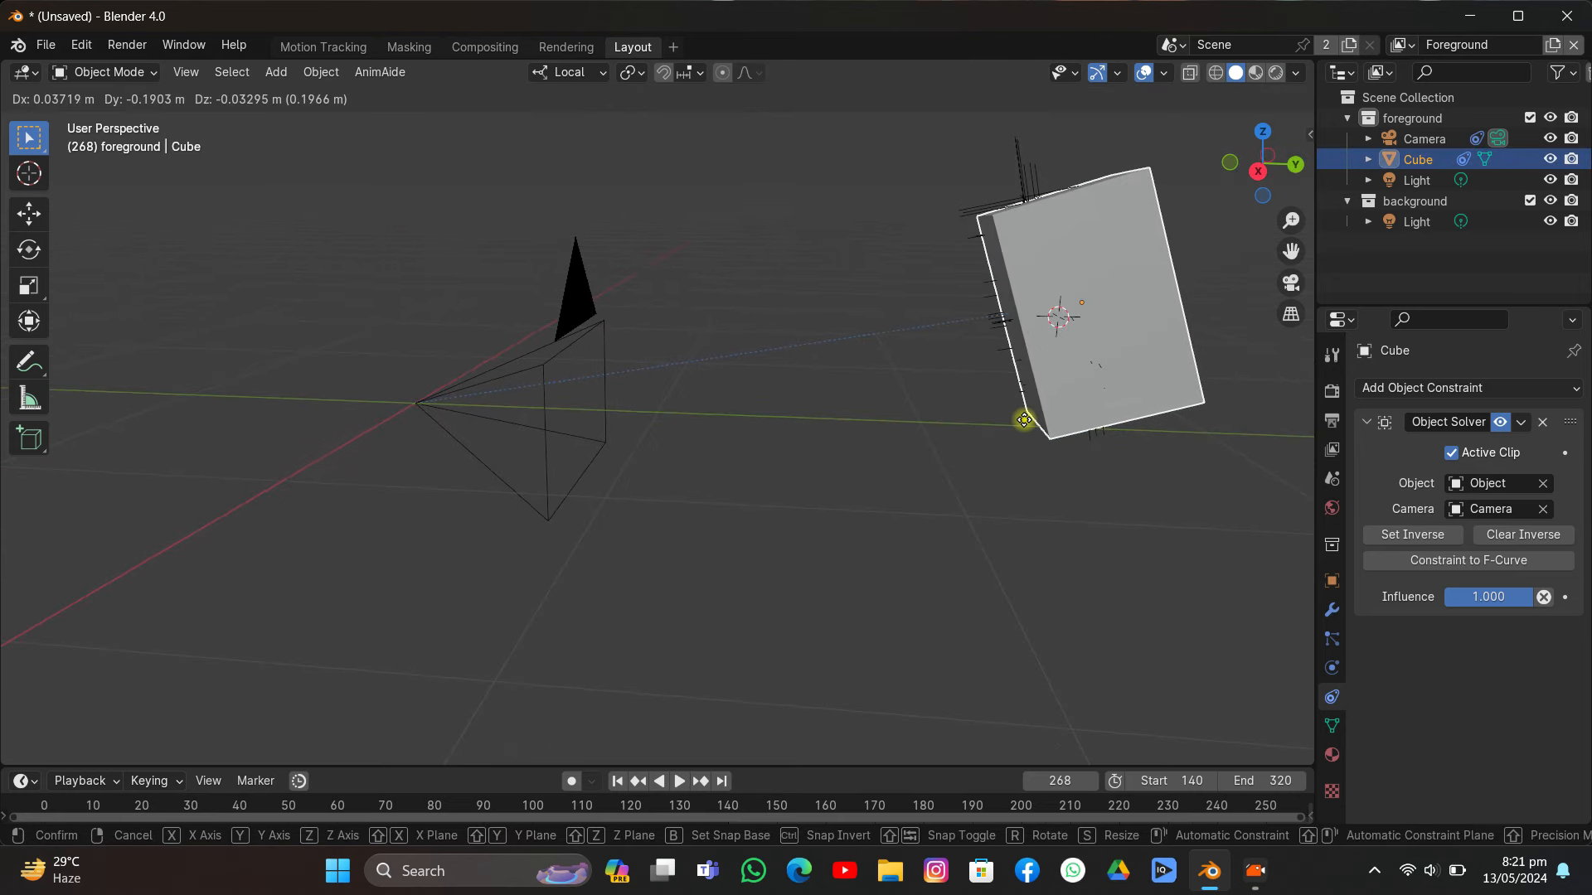
click(1023, 419)
click(1290, 284)
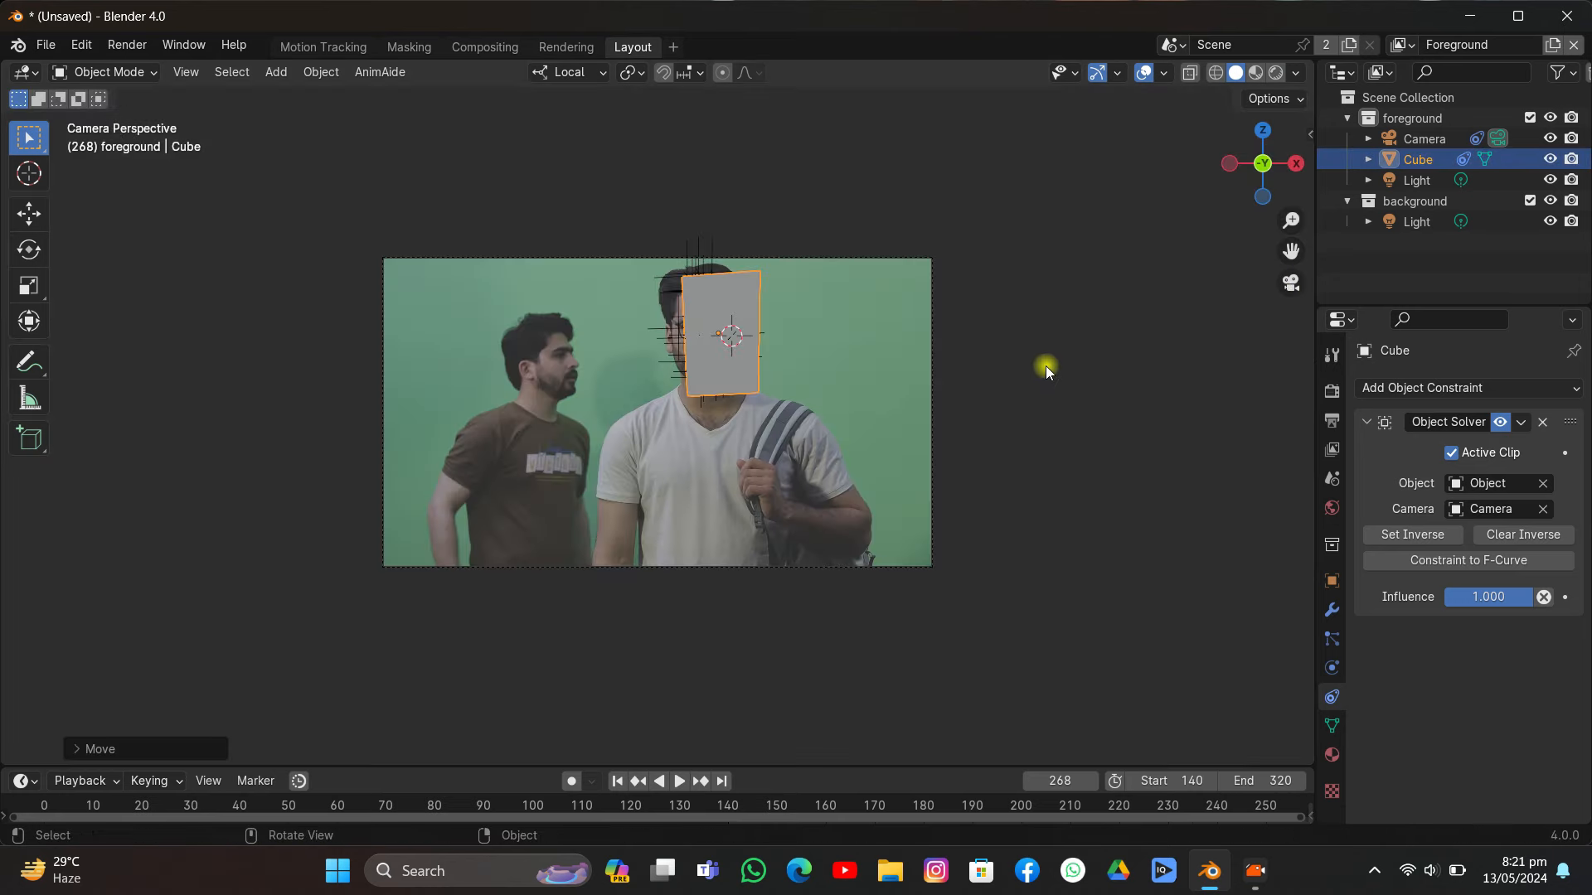
key(r)
click(819, 395)
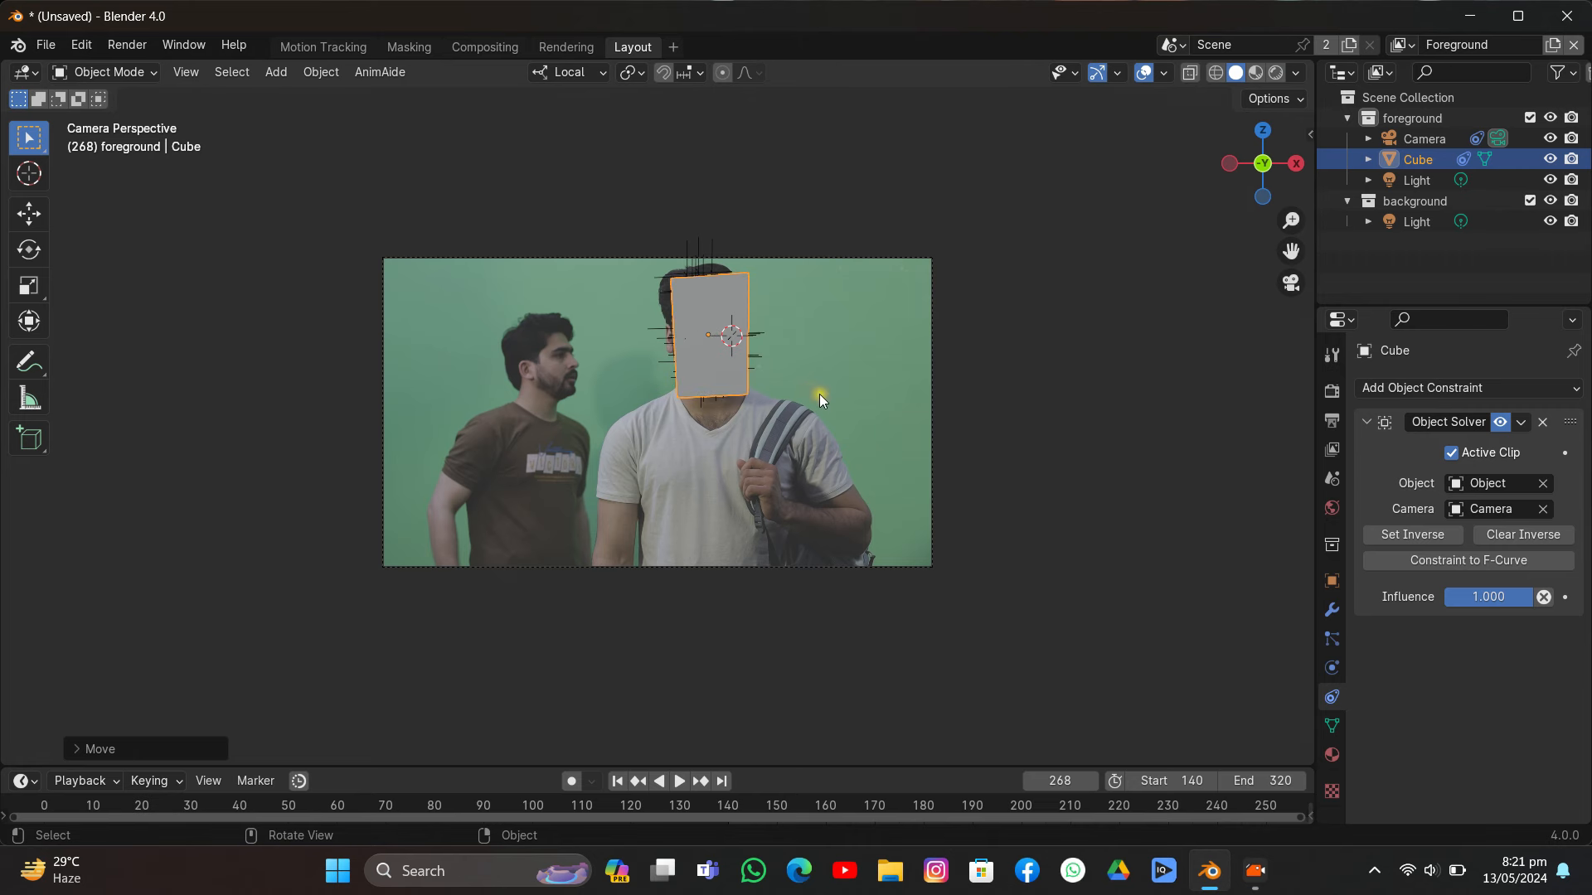
- At frame 268, tilt the cube a few degrees with a free trackball rotation to match the head's orientation
key(r)
key(r)
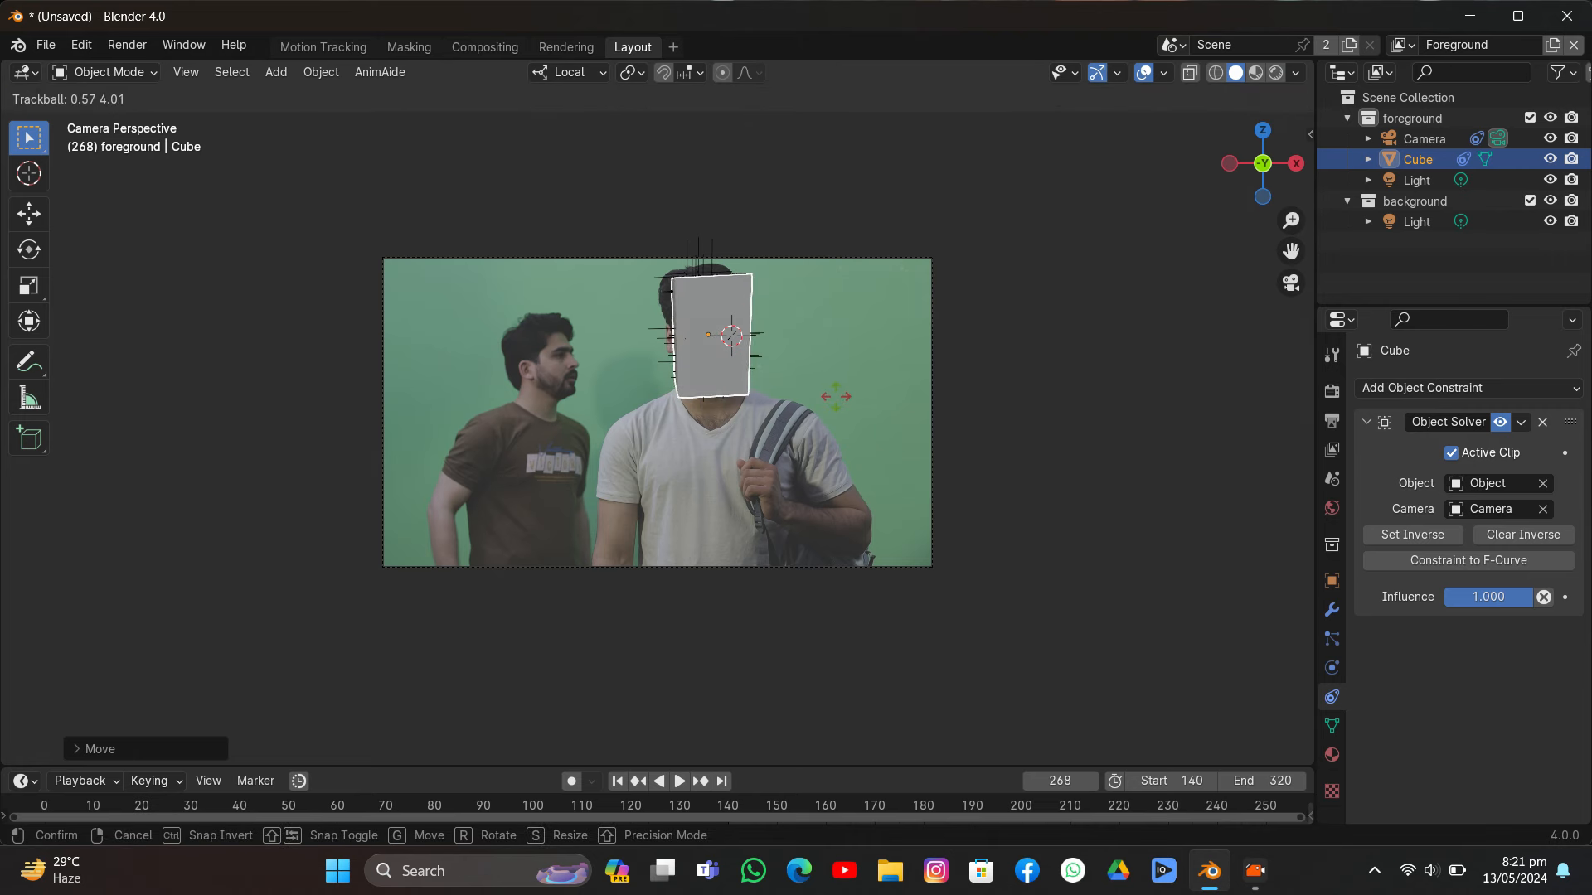
click(839, 383)
click(847, 370)
- Play the clip to check the tilted cube against the head, and stop at frame 232
key(space)
scroll(846, 363, up, 2)
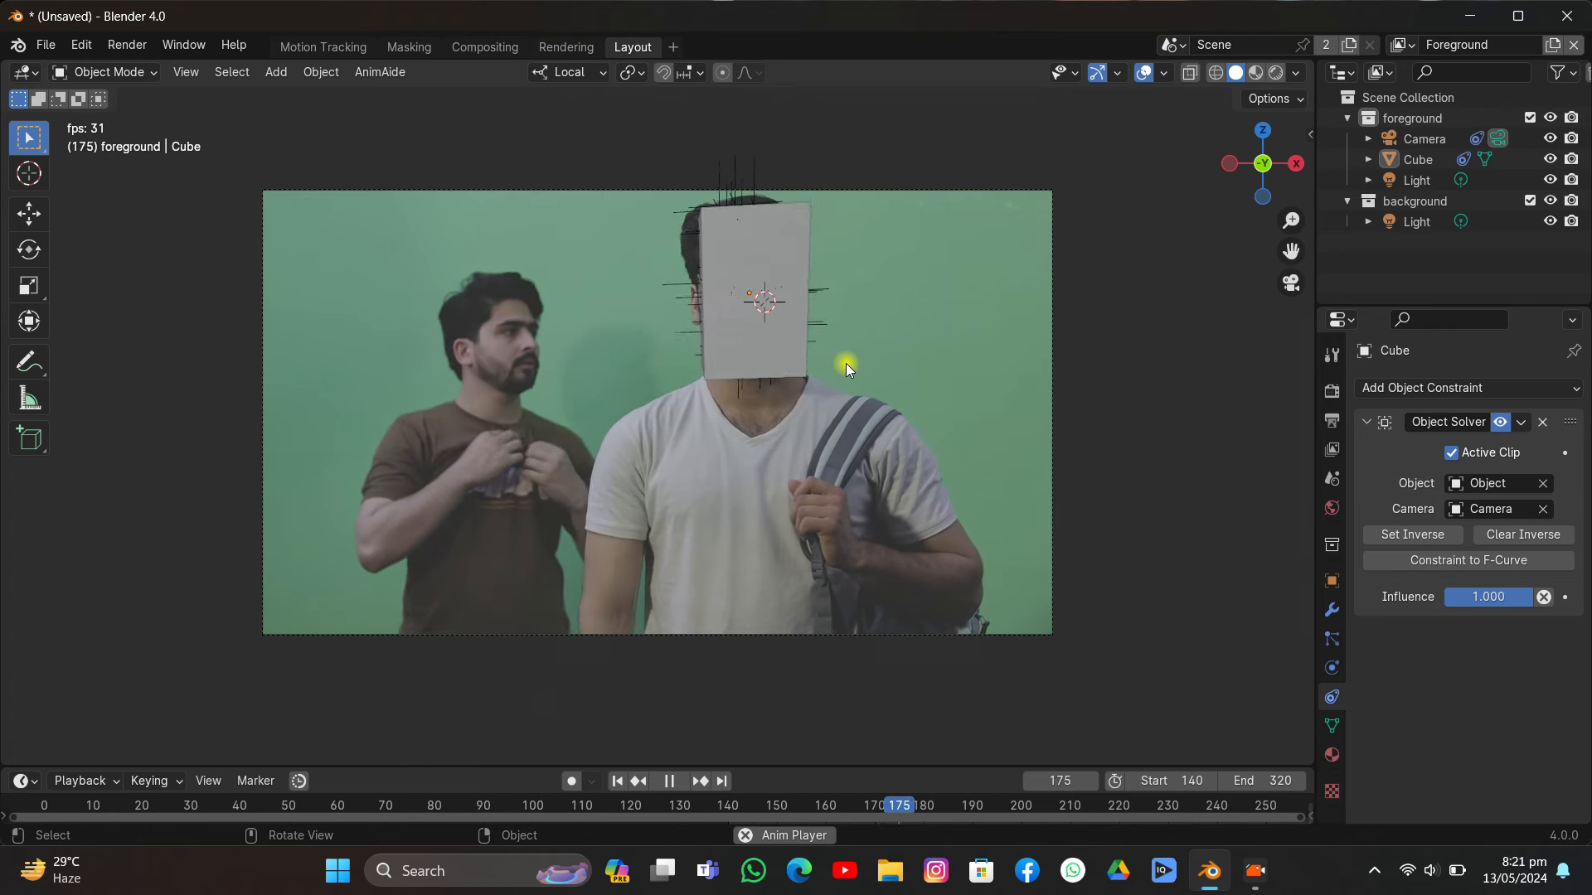
key(space)
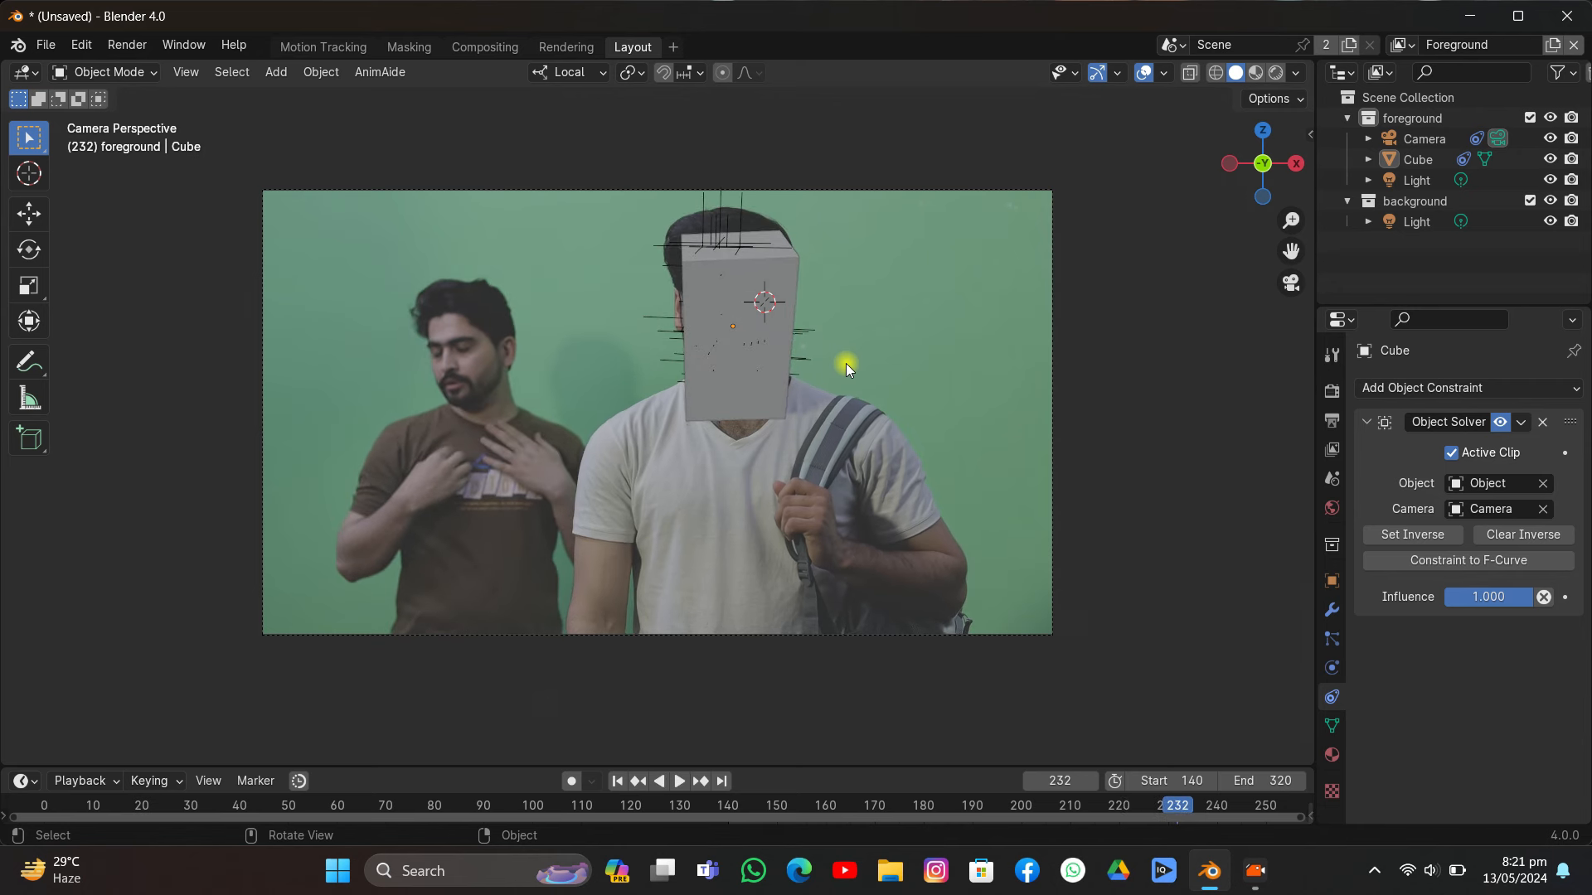
scroll(773, 412, down, 4)
scroll(773, 412, up, 3)
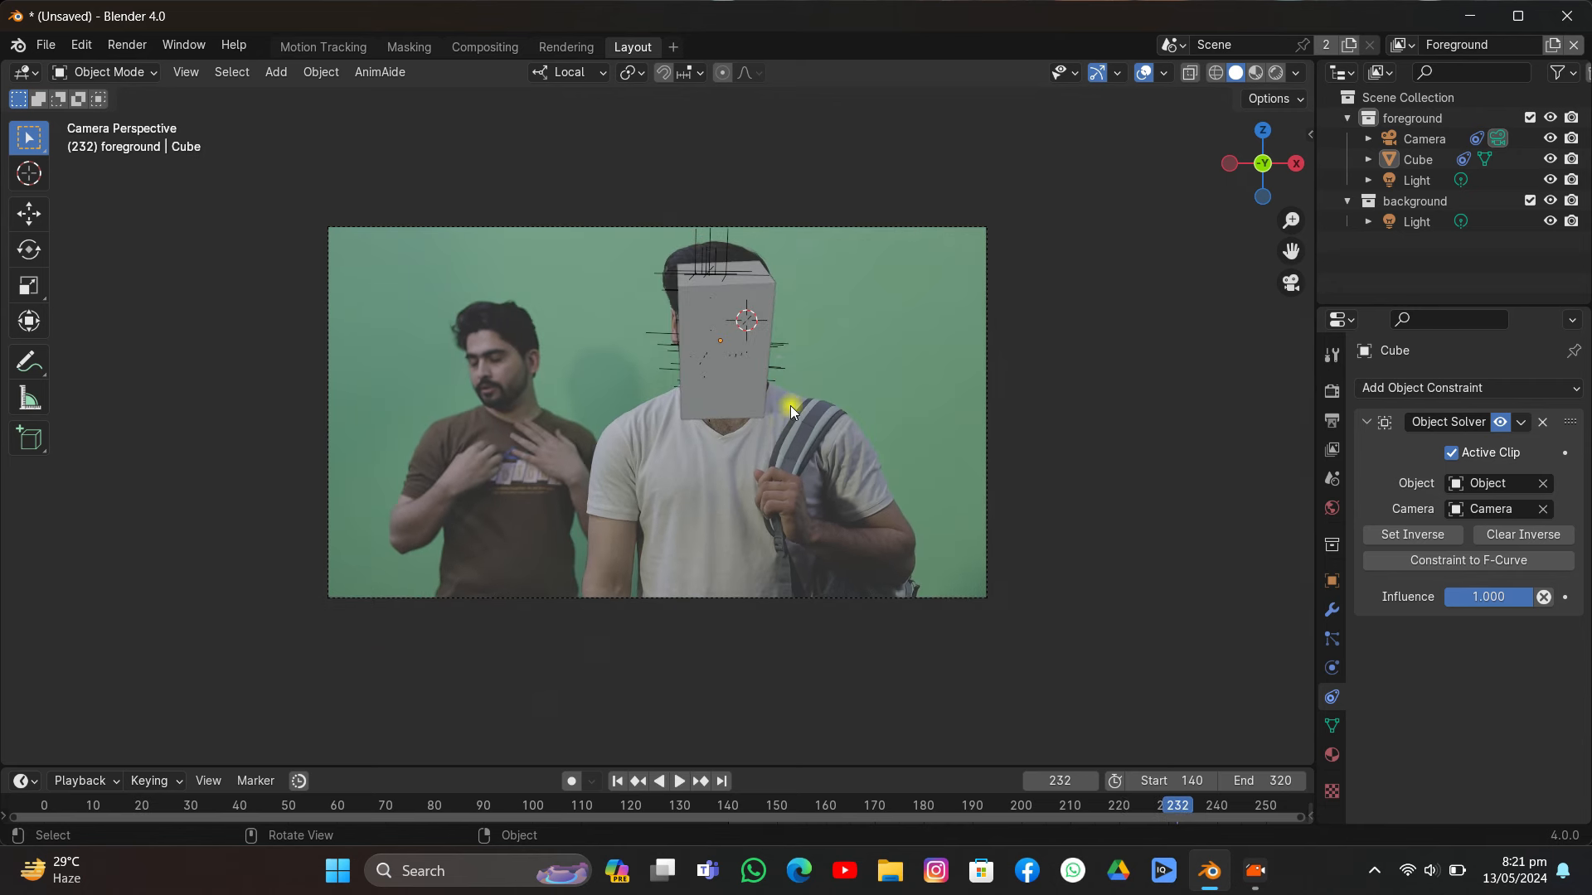
- Select the cube, then make the timeline area taller and scrub through the clip to frame 213 to check the tracking
click(746, 388)
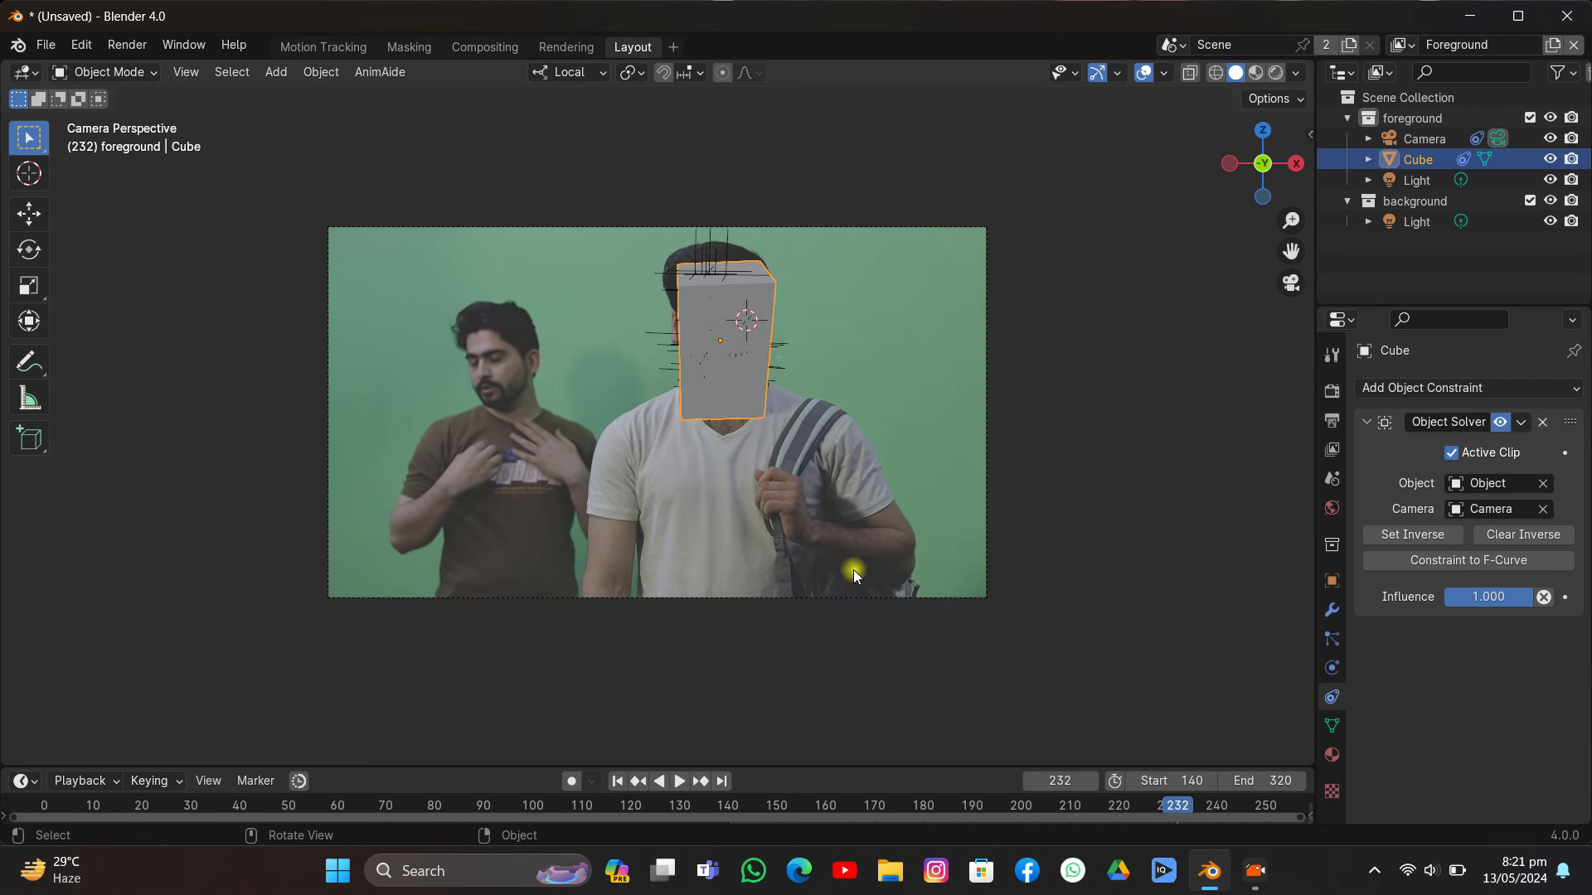
click(678, 781)
drag(686, 767, 700, 688)
click(768, 728)
drag(768, 728, 1092, 684)
key(space)
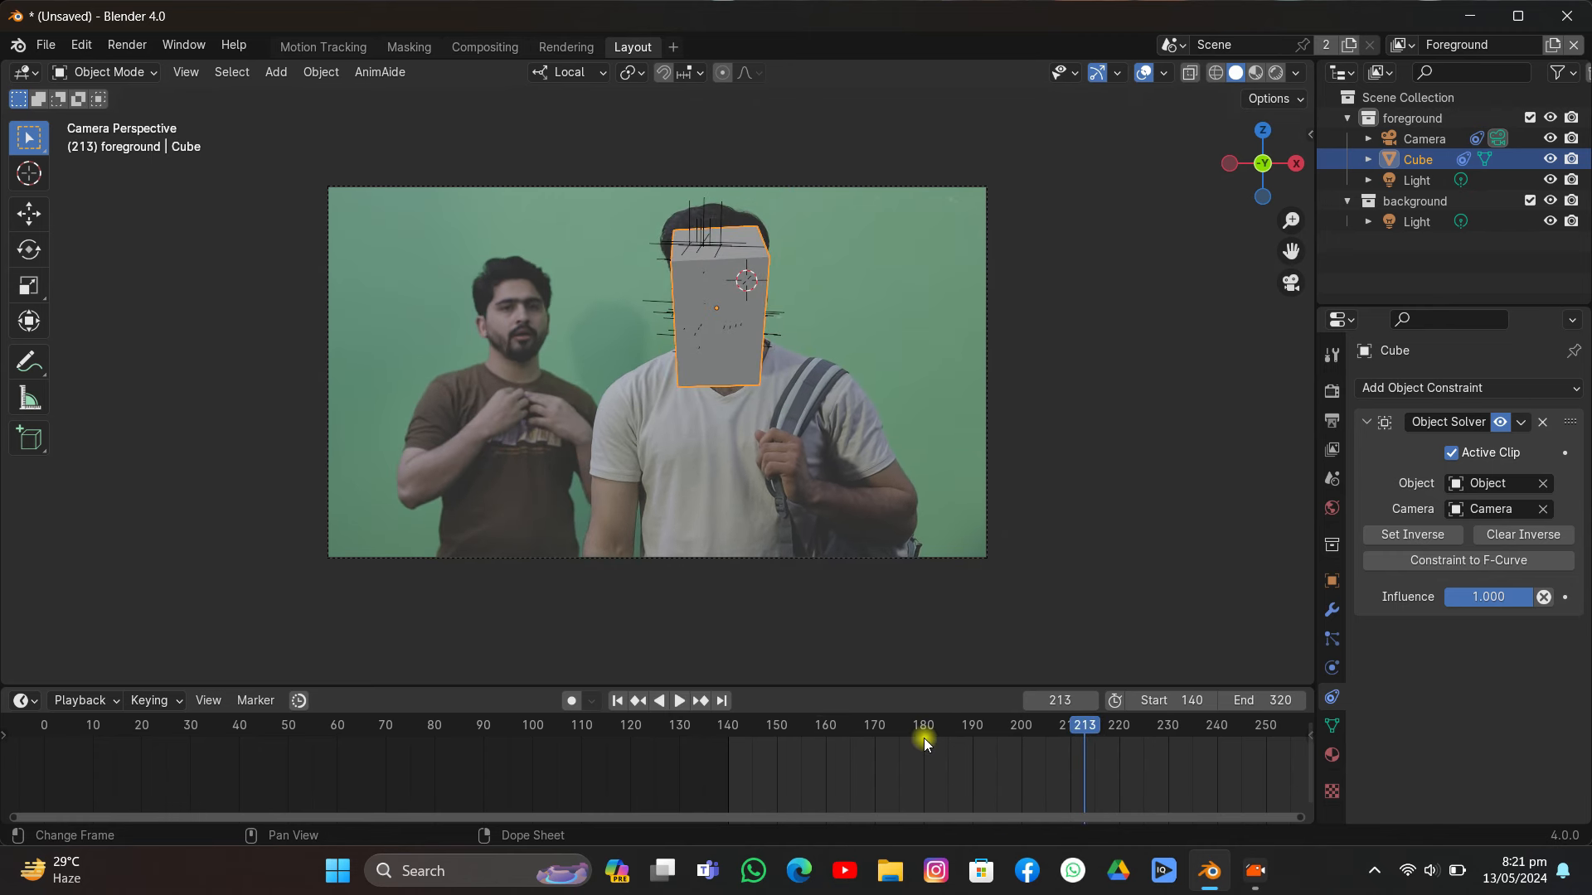